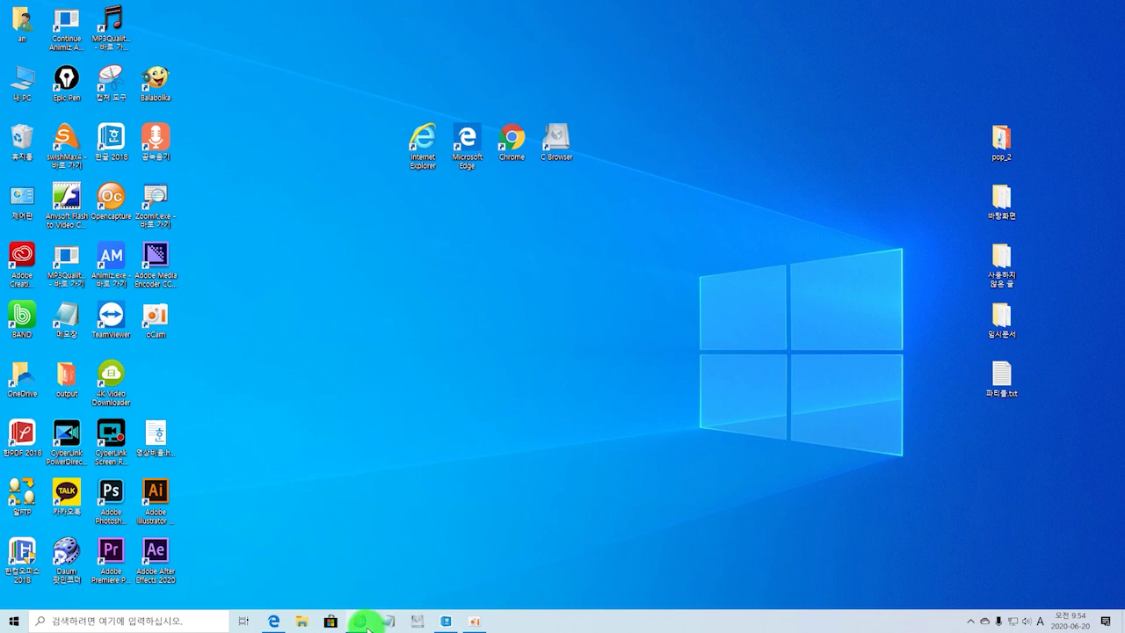
Switch to the Hangul document 브라우저.hwp and review its Internet Explorer and Edge entry.
mouse_move(447, 624)
left_click(447, 623)
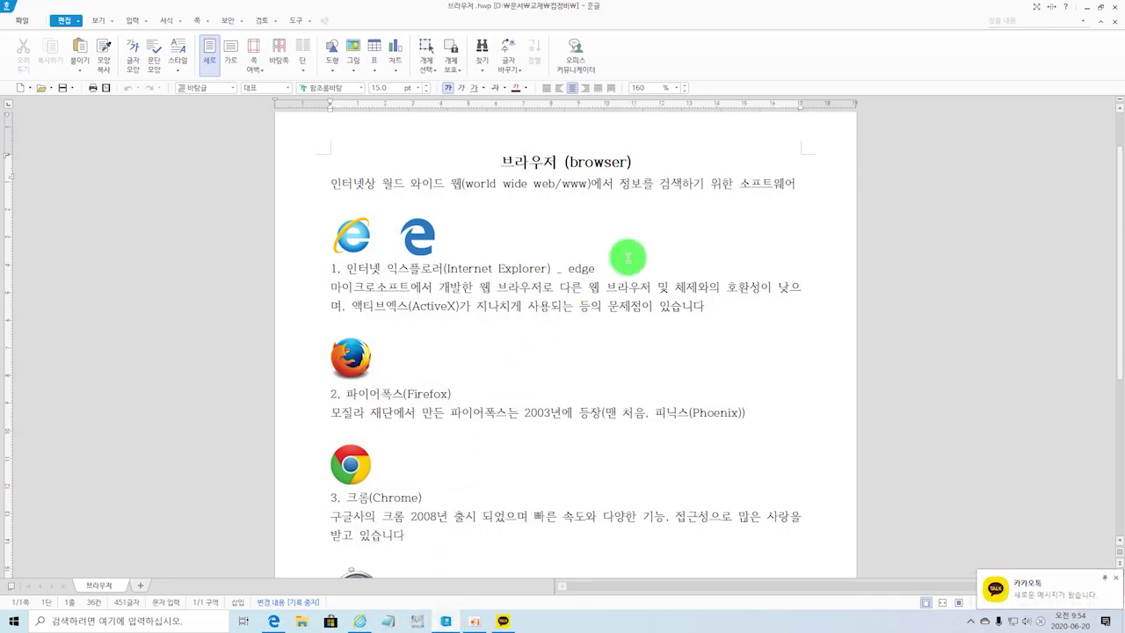
left_click(356, 246)
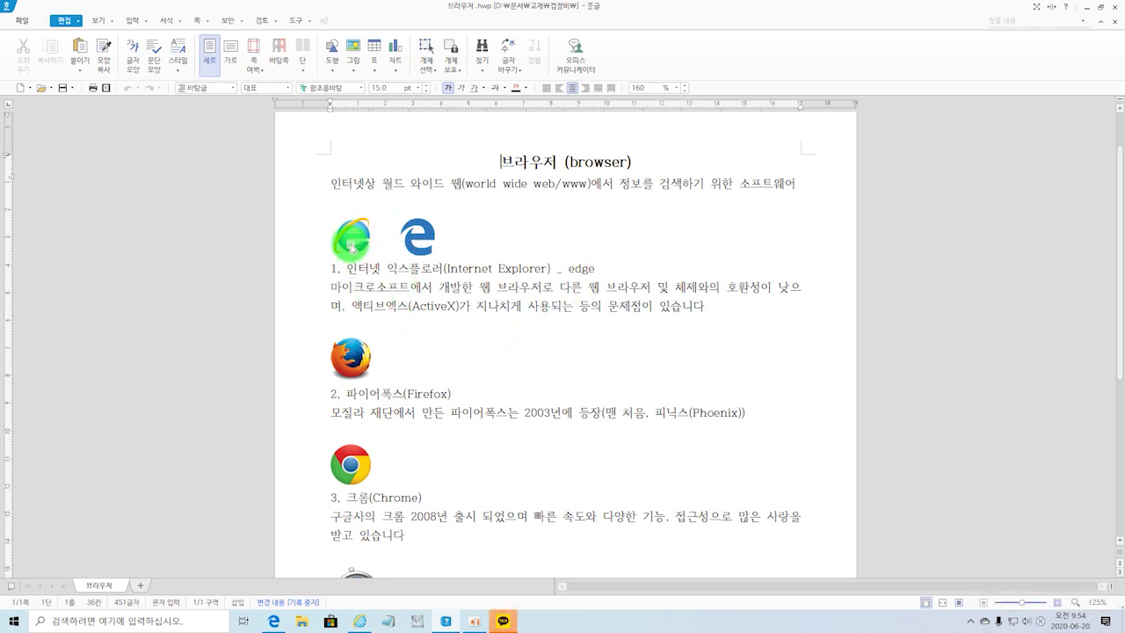
left_click(425, 243)
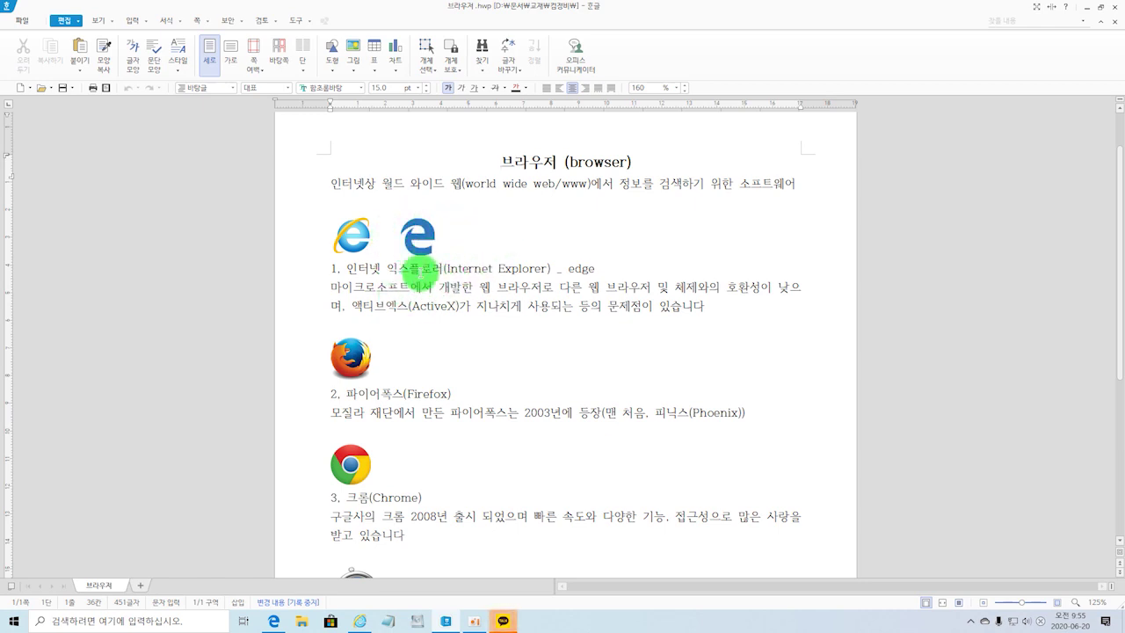
left_click(358, 247)
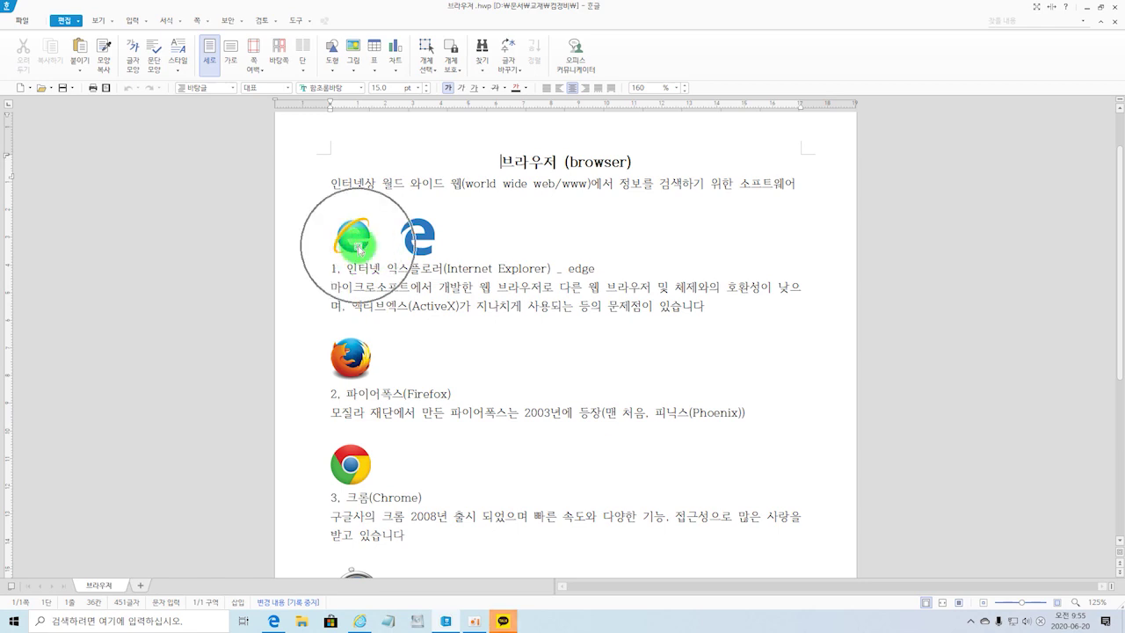
left_click(358, 246)
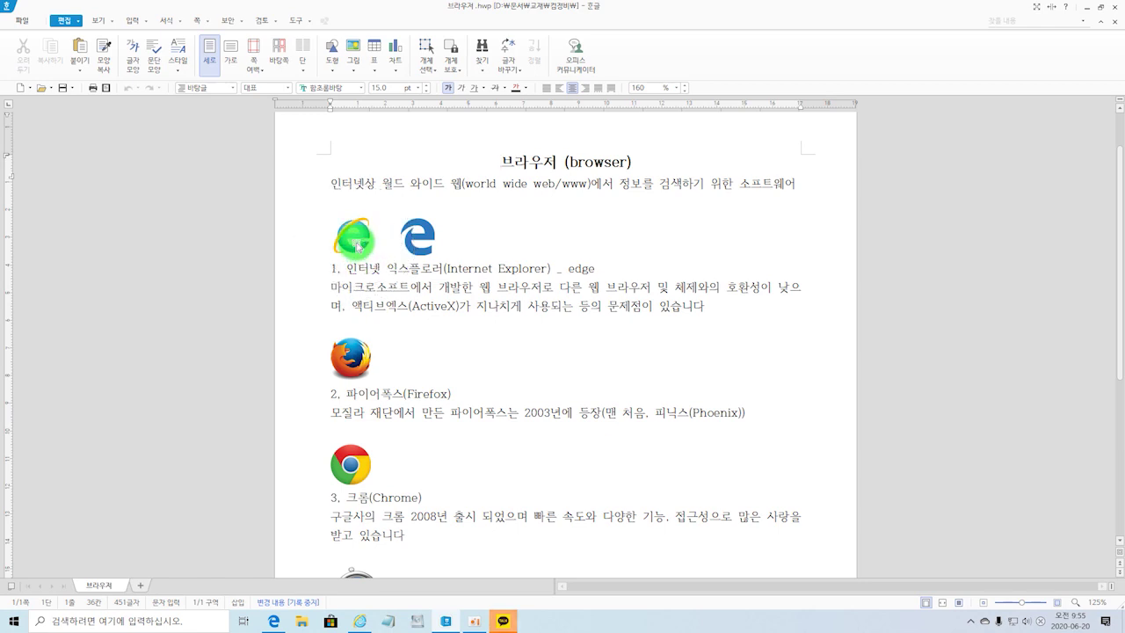
left_click(422, 253)
left_click(422, 252)
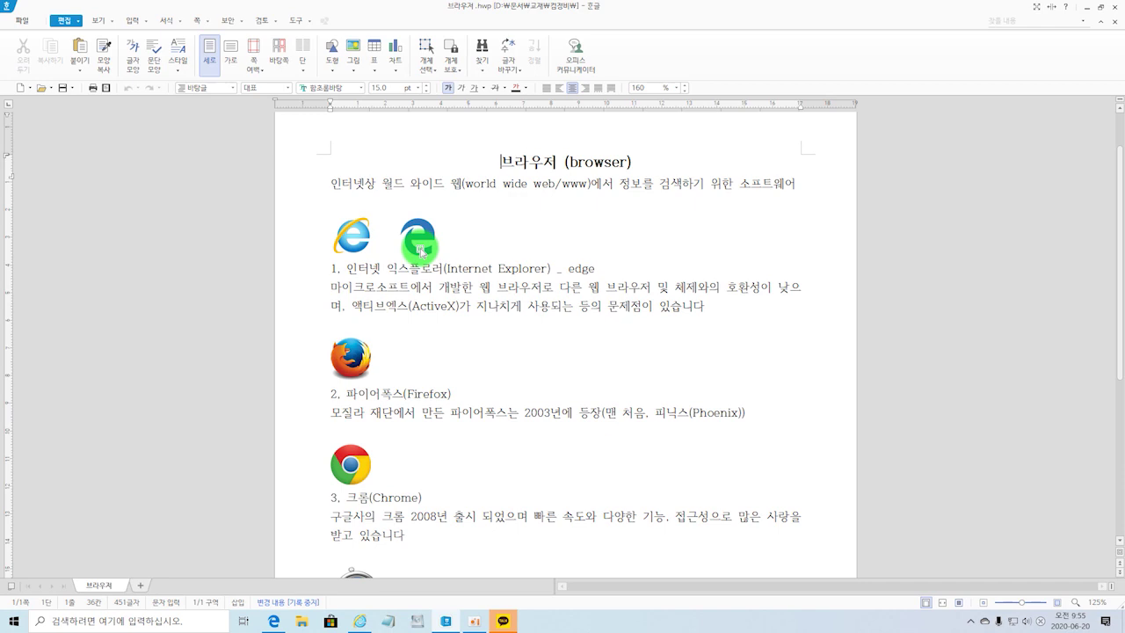
Review the Firefox and Chrome entries in the browser document.
scroll(473, 269, "down", 2)
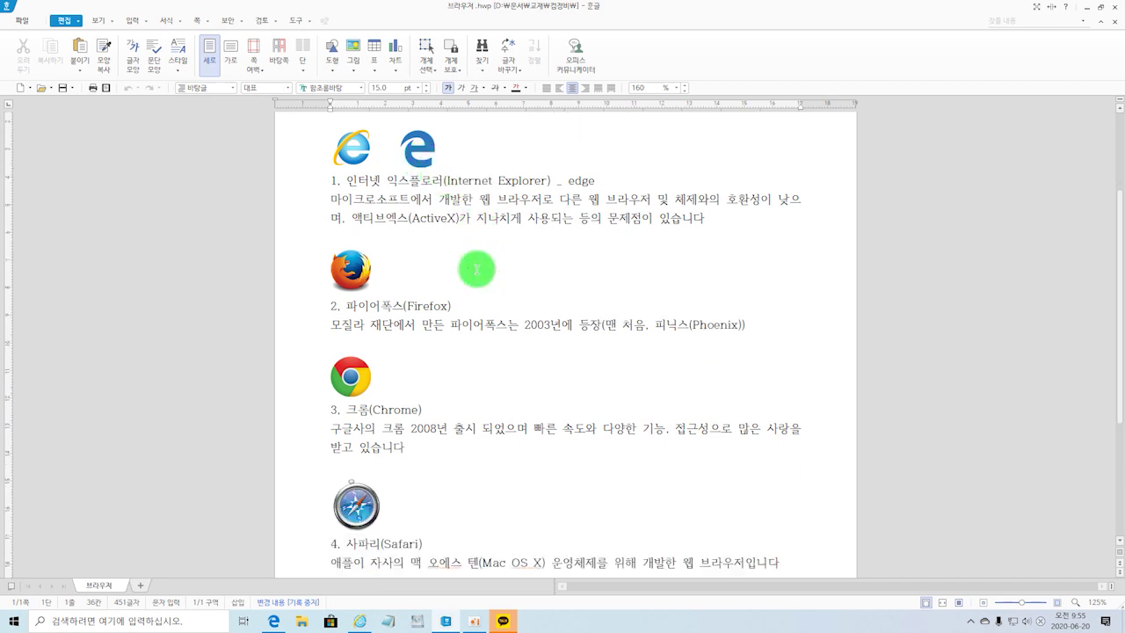
left_click(349, 286)
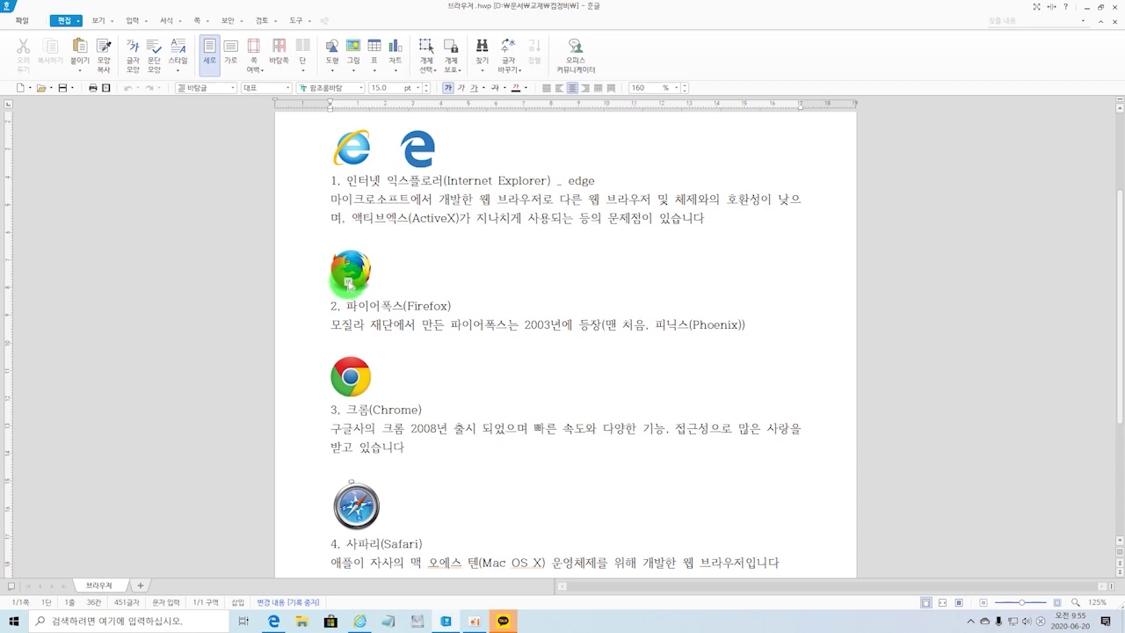
left_click(351, 284)
left_click(352, 285)
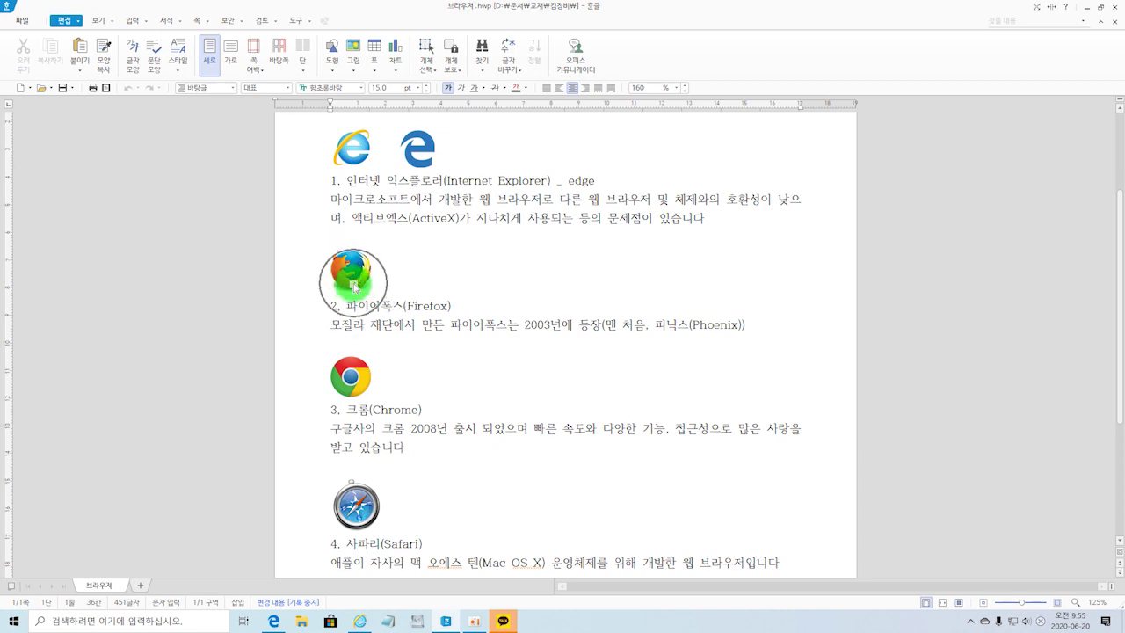
left_click(356, 390)
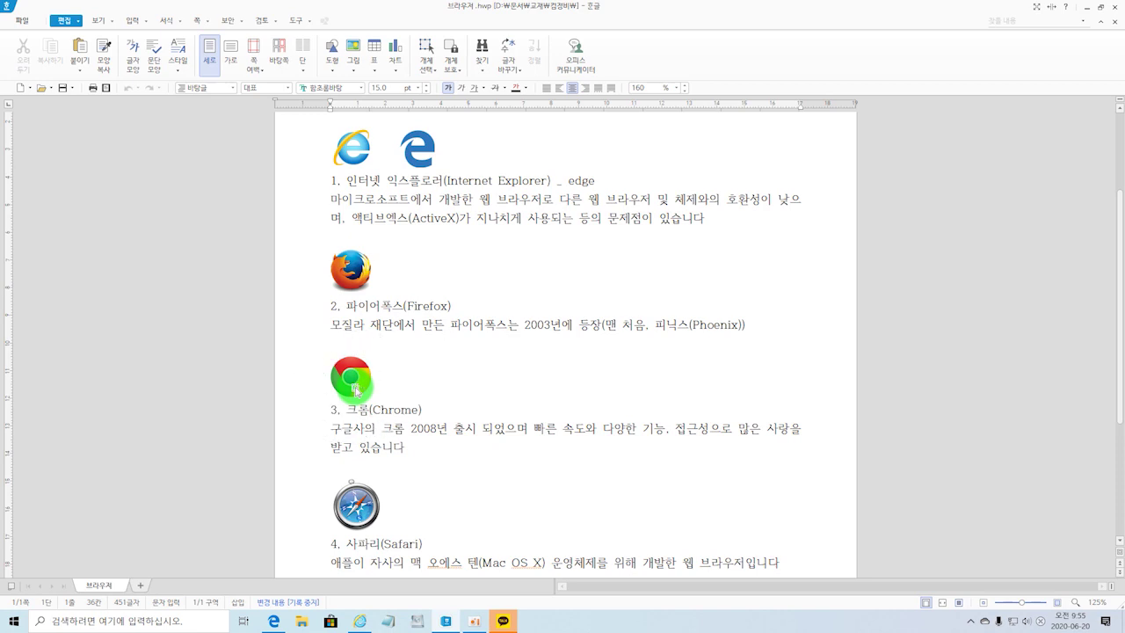
left_click(355, 391)
left_click(355, 391)
Review the Safari and Opera entries near the end of the browser document.
scroll(403, 378, "down", 3)
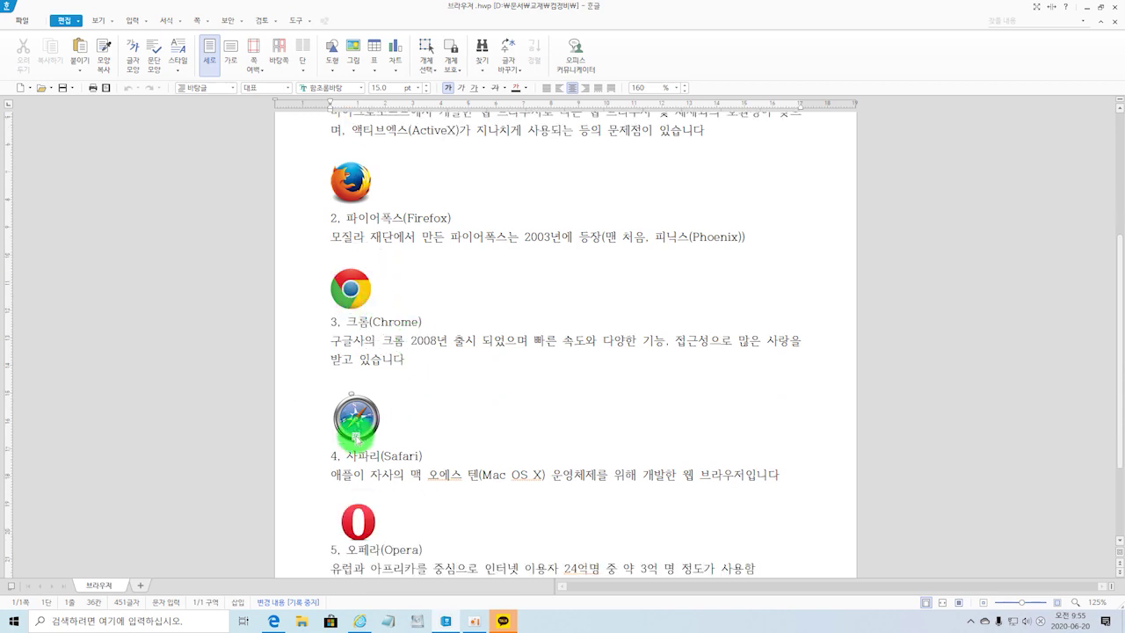
left_click(360, 431)
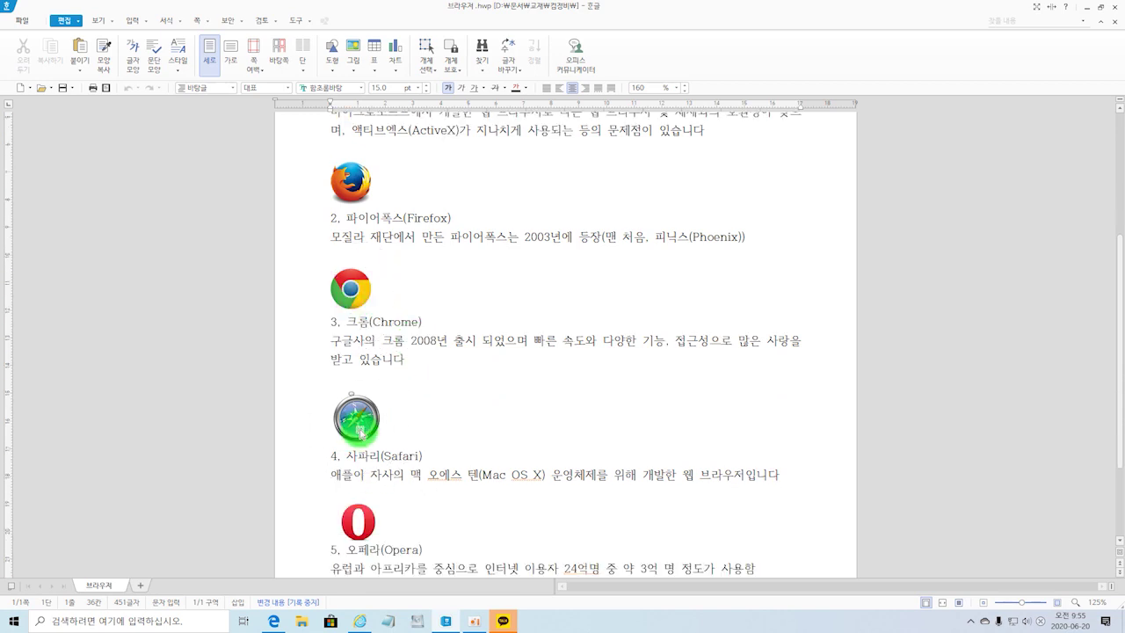
key("ctrl")
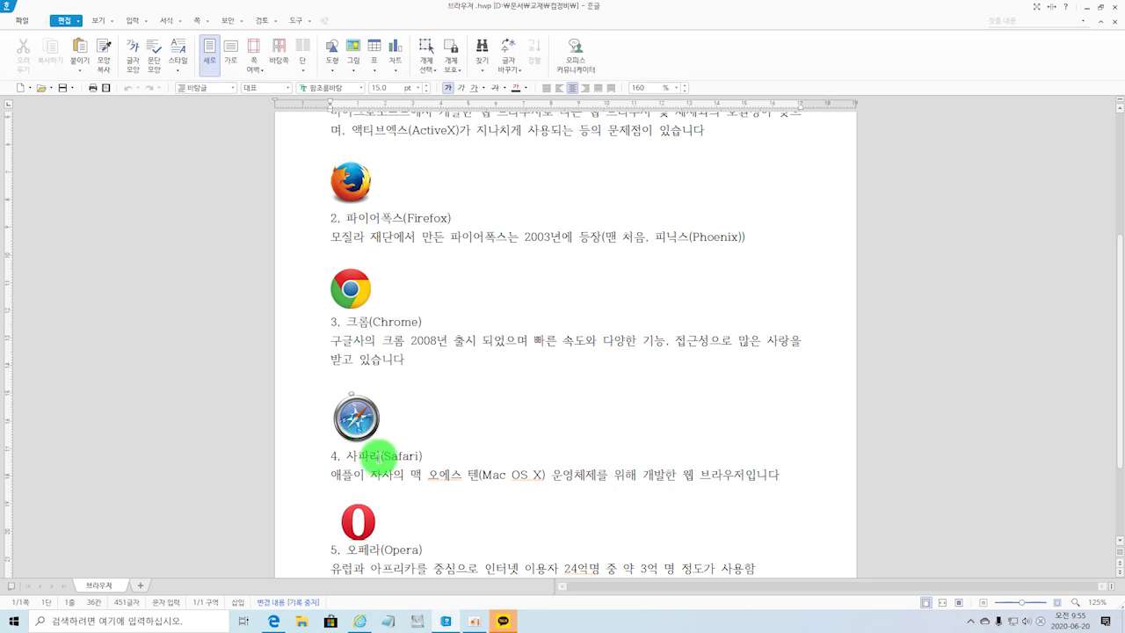
key("ctrl")
key("ctrl")
left_click(360, 526)
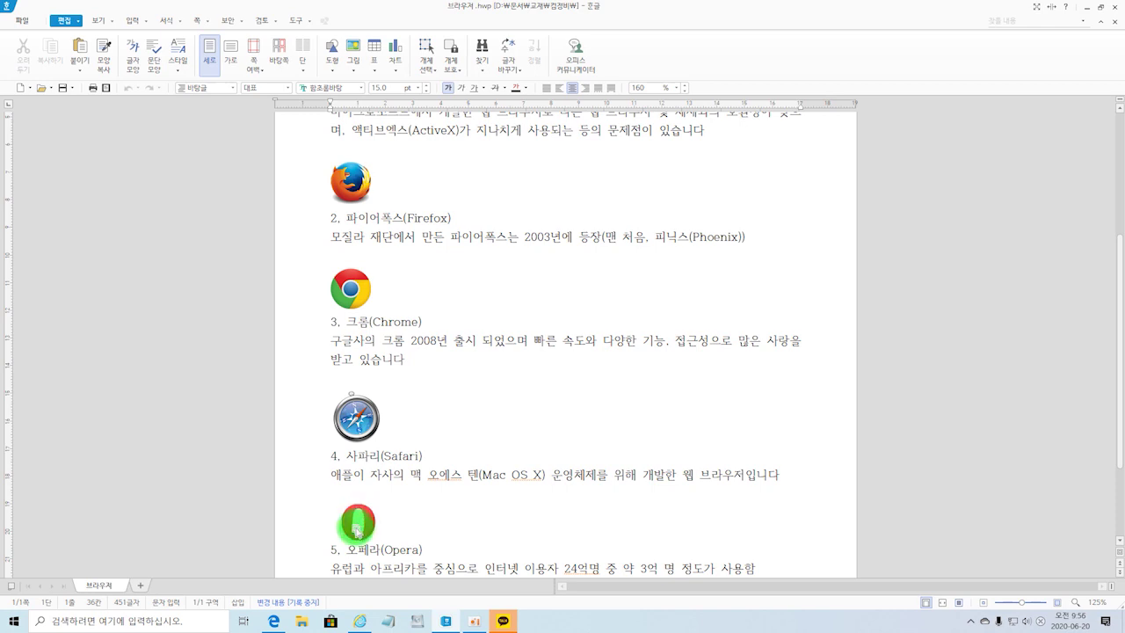
left_click(366, 530)
left_click(366, 529)
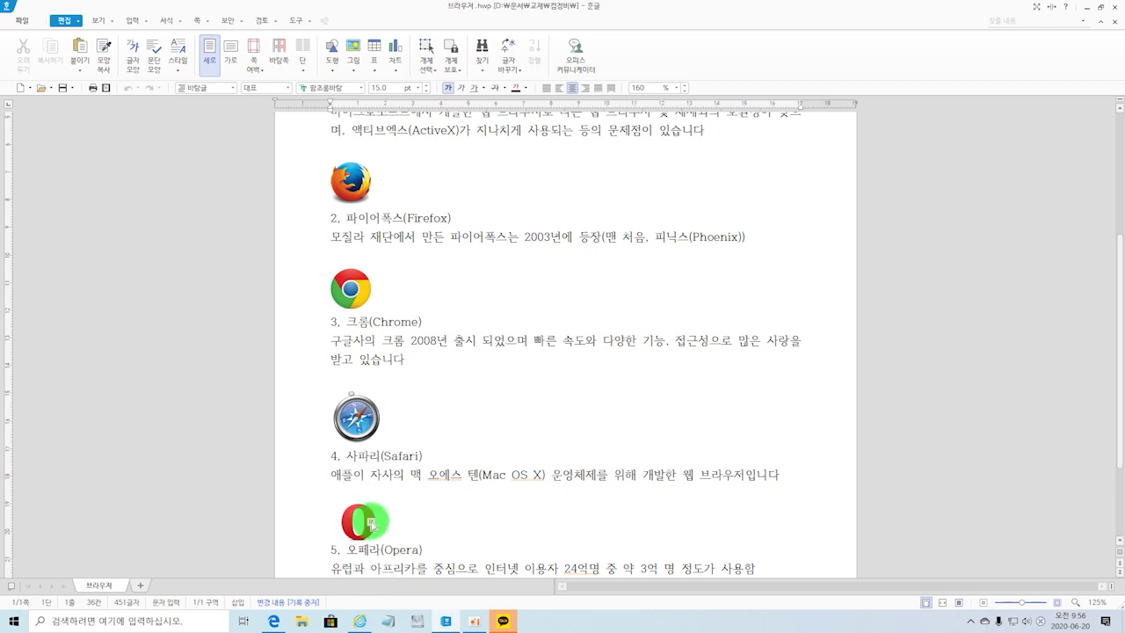
key("ctrl")
key("ctrl")
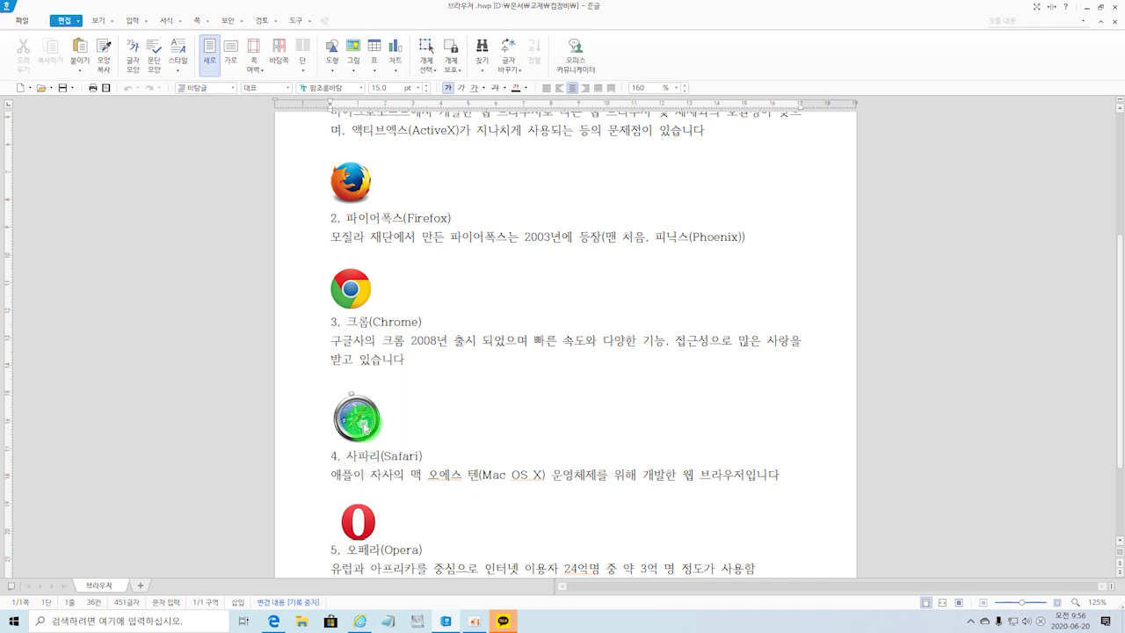
Return to the Internet Explorer and Edge entry at the document's start and close the document.
scroll(364, 423, "up", 2)
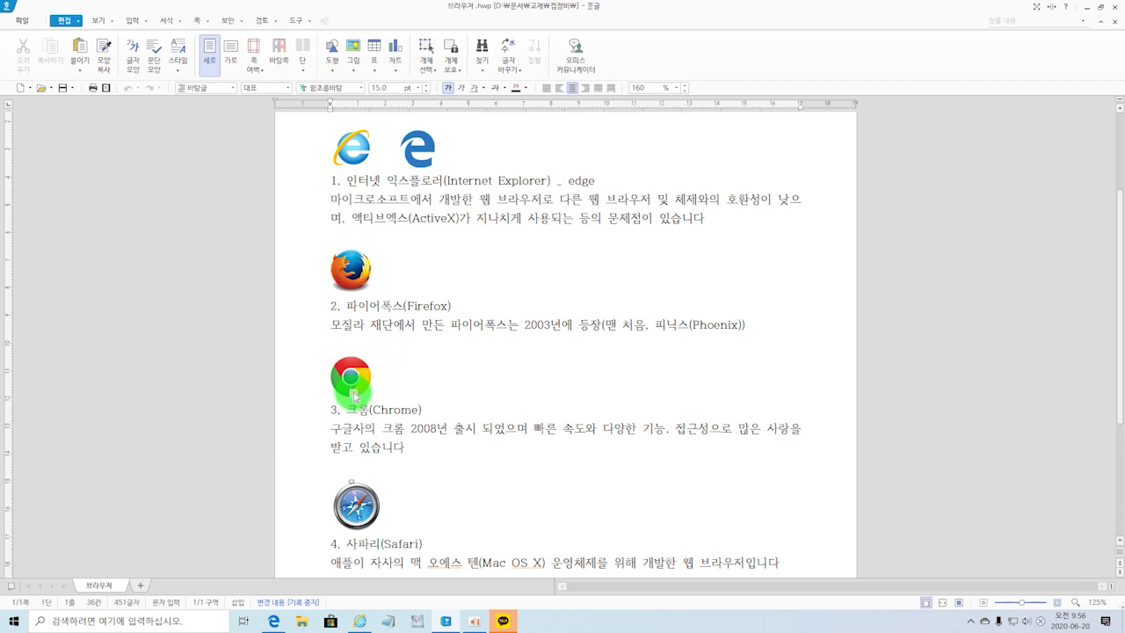
scroll(354, 391, "up", 3)
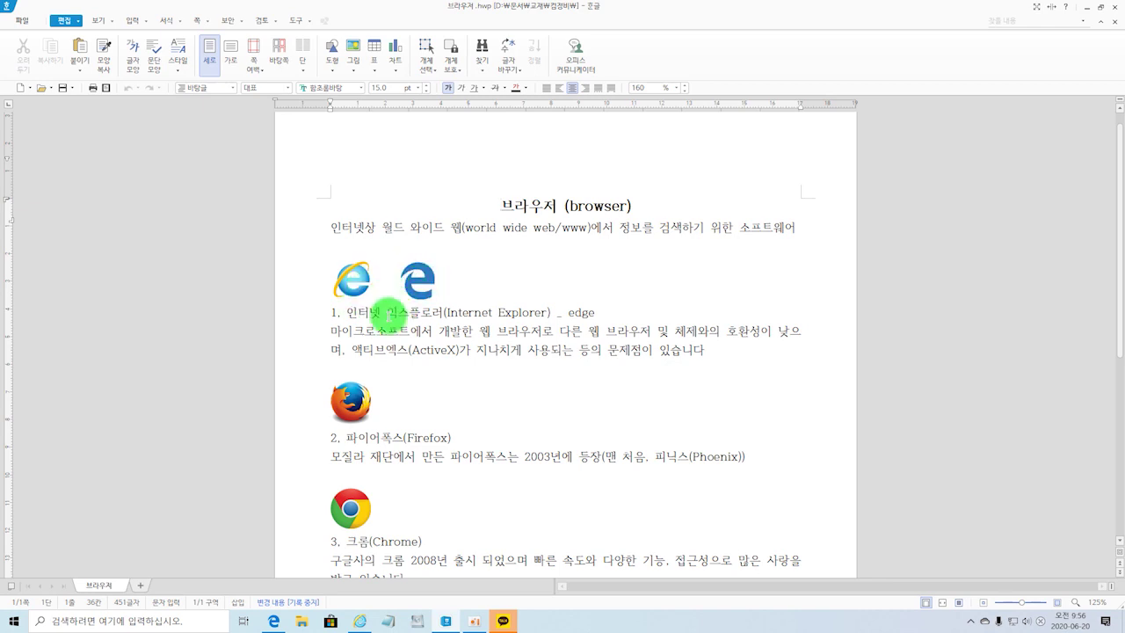
left_click(349, 285)
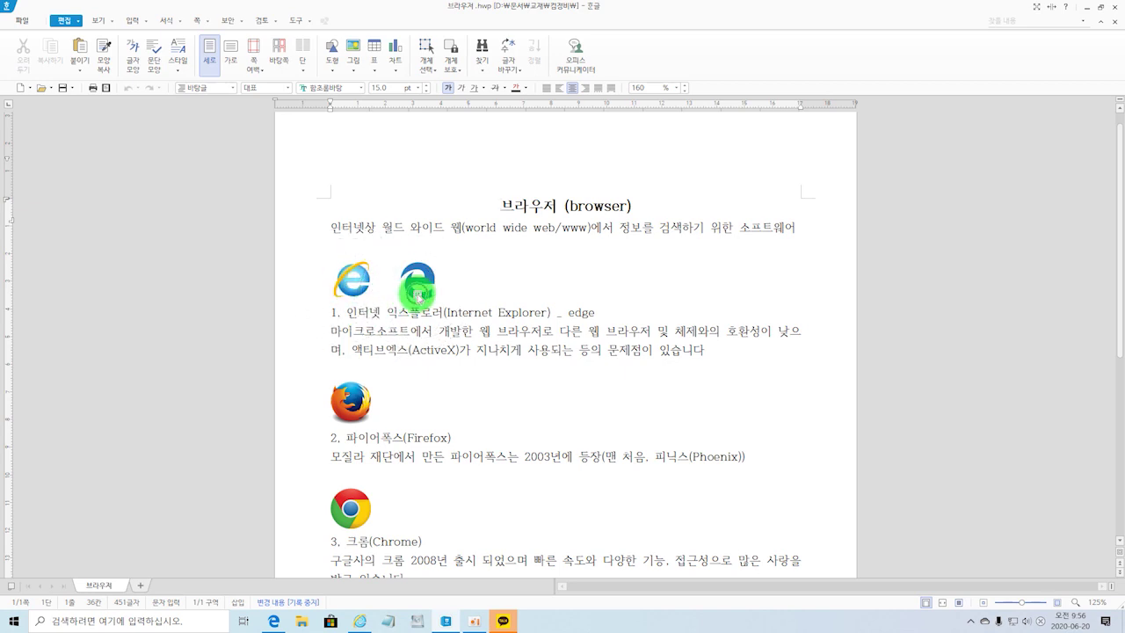
left_click(1114, 11)
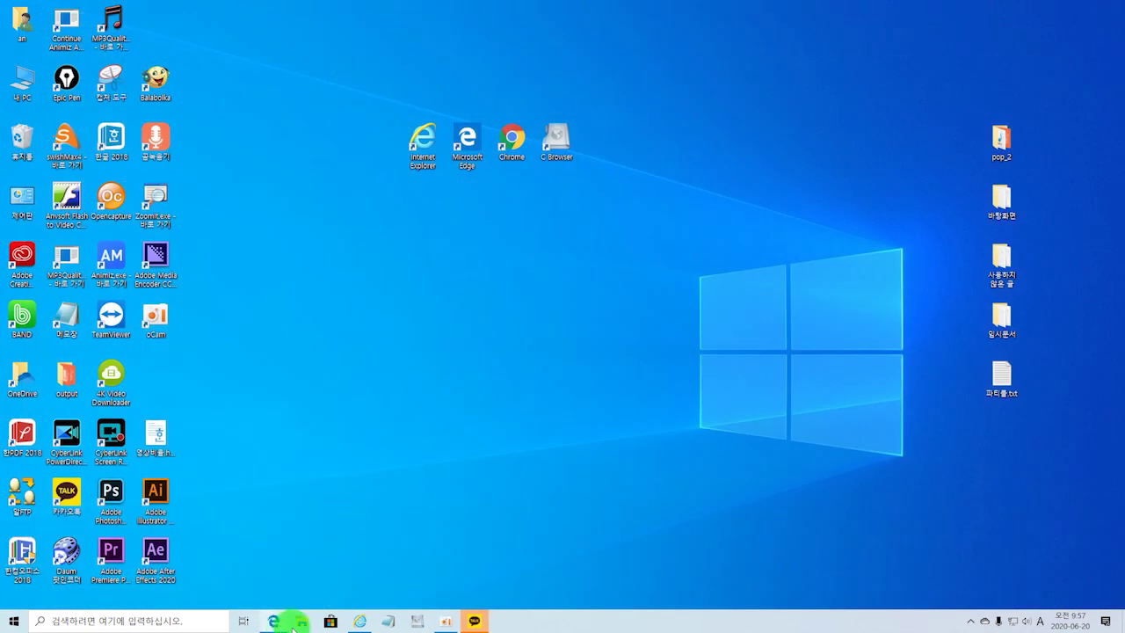
Switch to Internet Explorer and then Microsoft Edge to compare their start pages and window layouts.
left_click(359, 622)
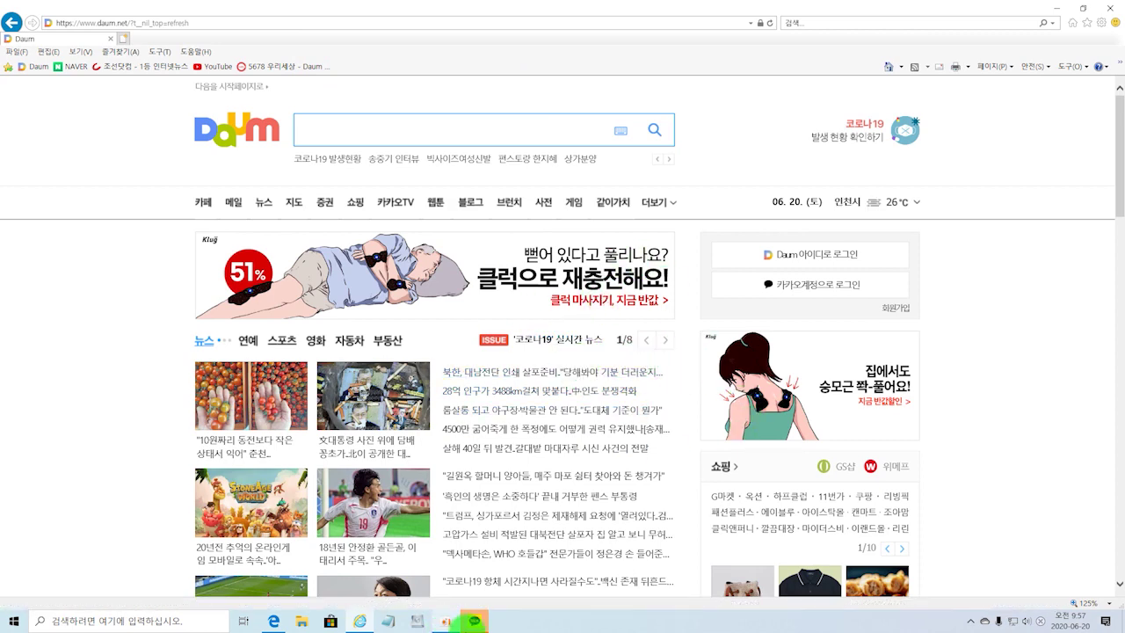
left_click(272, 621)
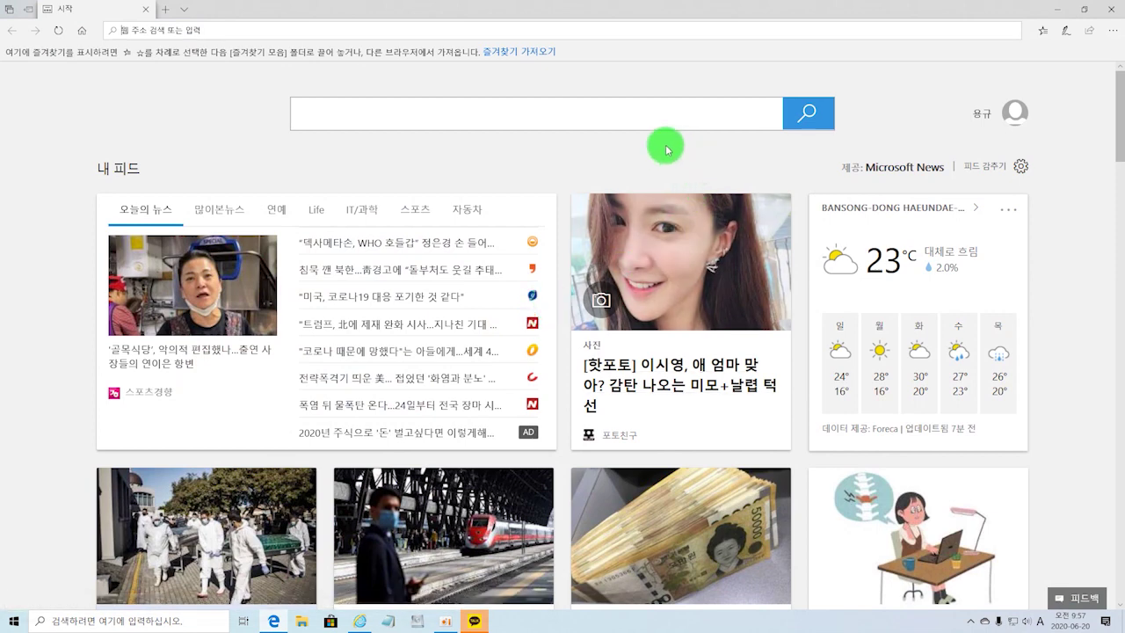
left_click(373, 116)
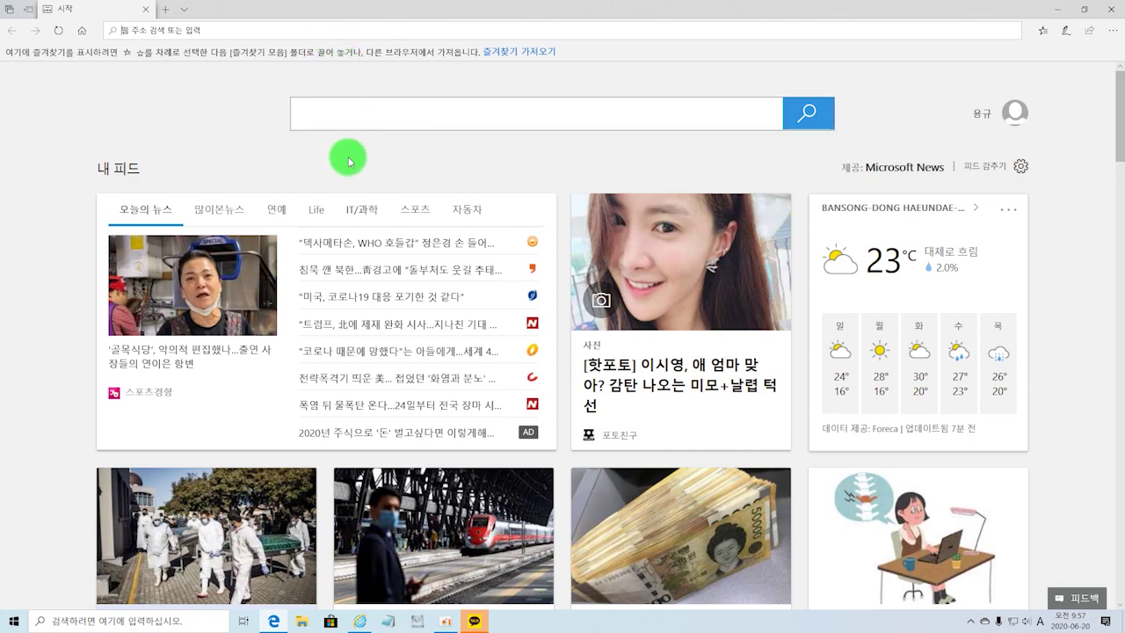
Return to the Daum page in Internet Explorer and look through the Favorites (즐겨찾기) commands and saved sites.
left_click(273, 622)
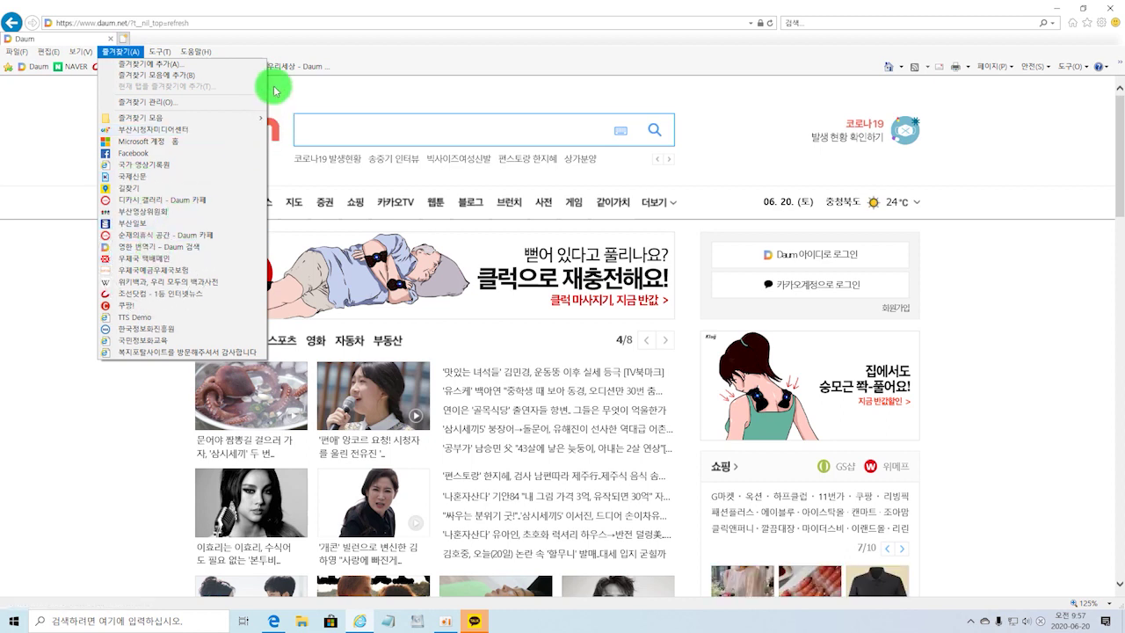
left_click(344, 8)
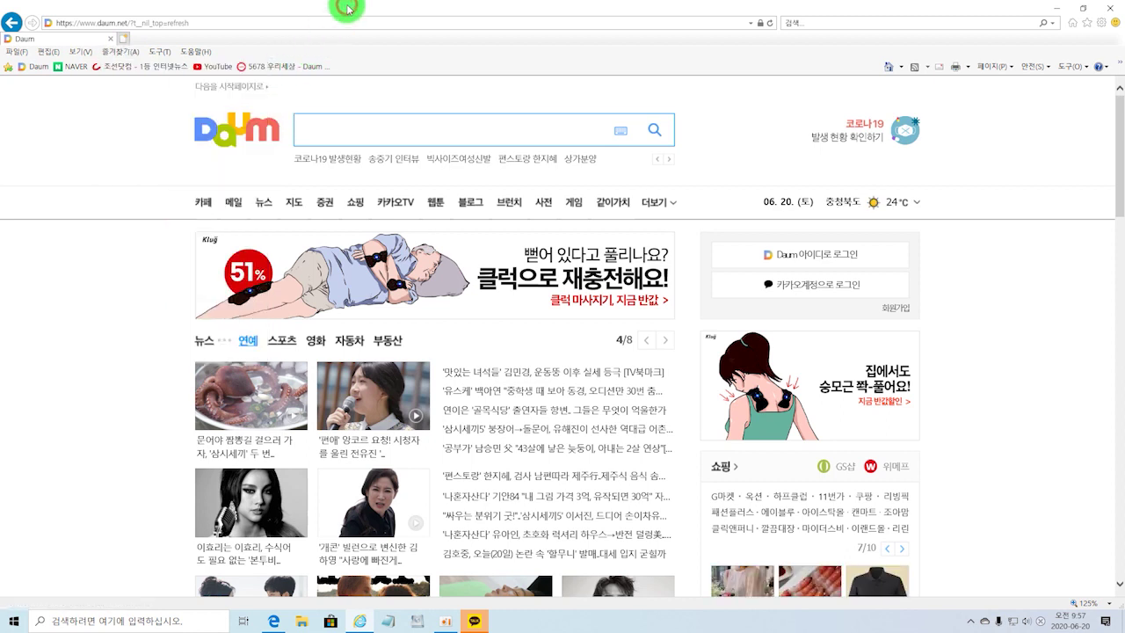
left_click(123, 51)
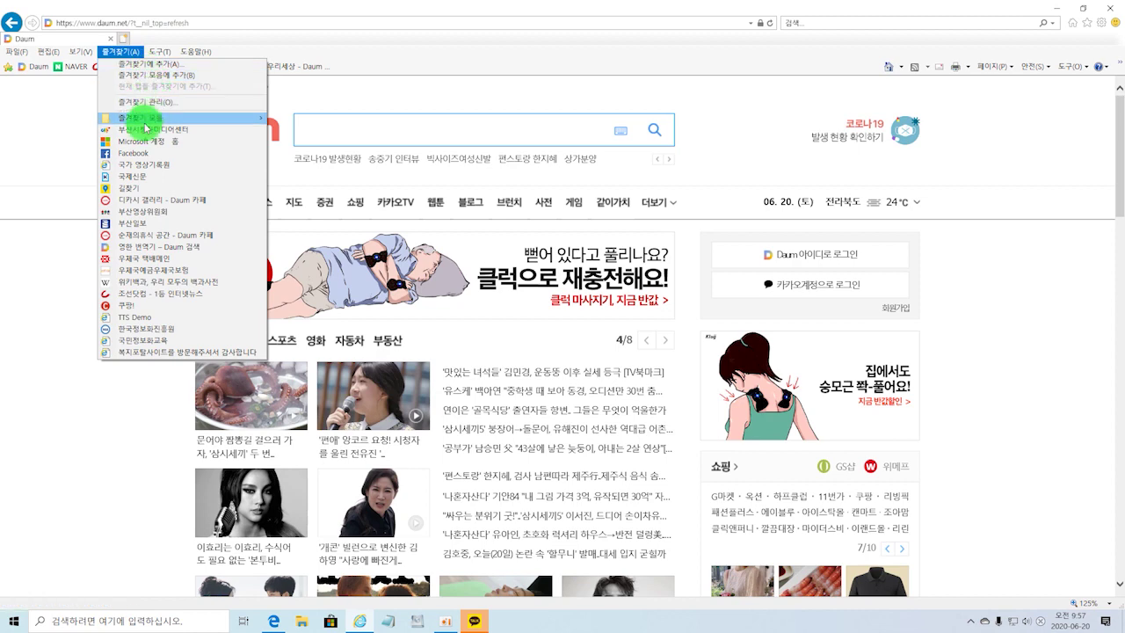
left_click(161, 76)
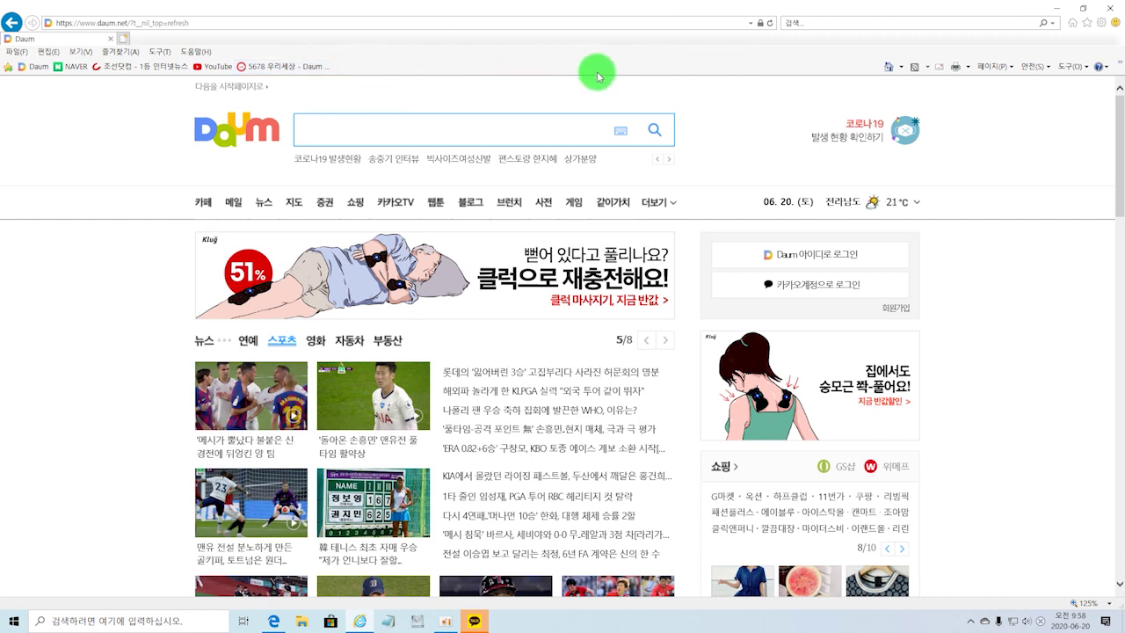
Hide Internet Explorer's menu bar (메뉴 모음), favorites bar (즐겨찾기 모음) and command bar (명령 모음).
right_click(472, 12)
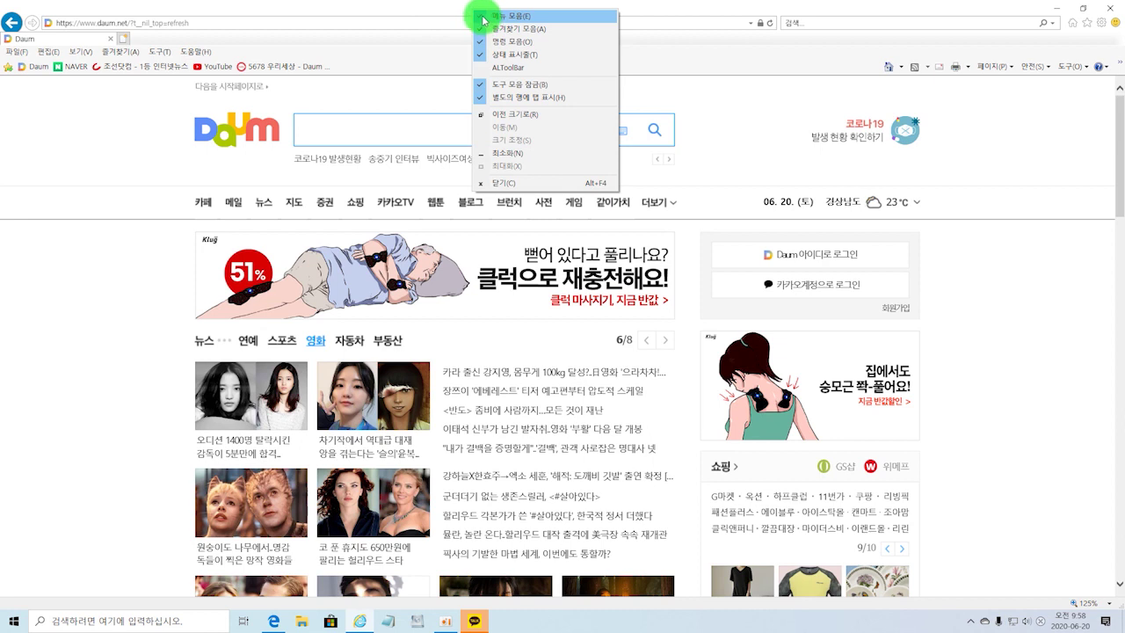
left_click(483, 17)
right_click(472, 12)
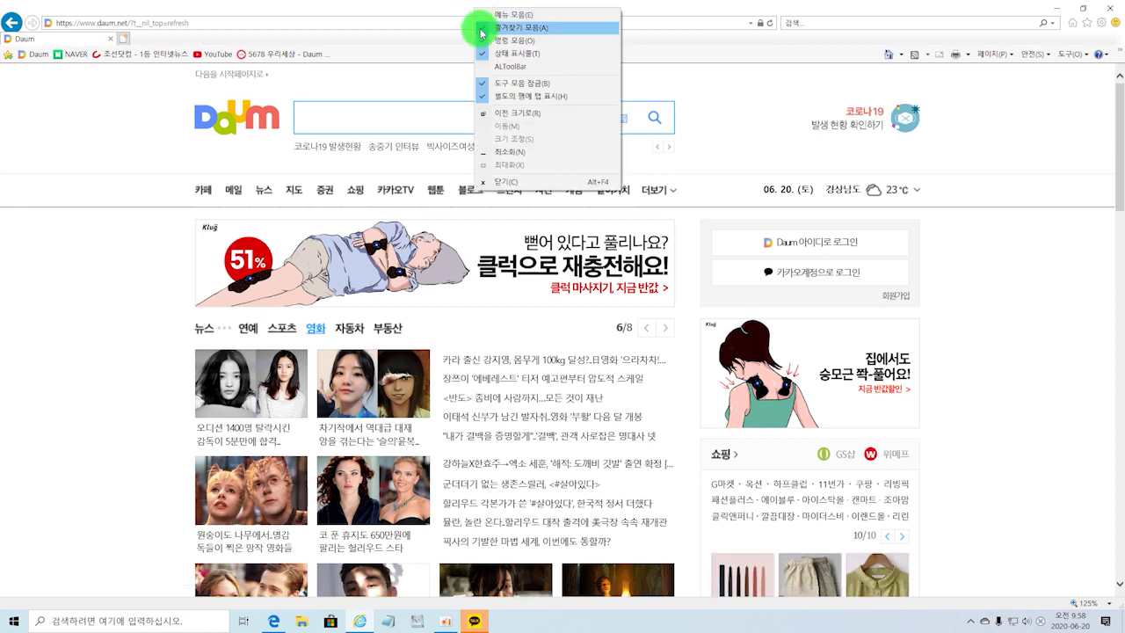
left_click(482, 27)
right_click(468, 11)
left_click(482, 45)
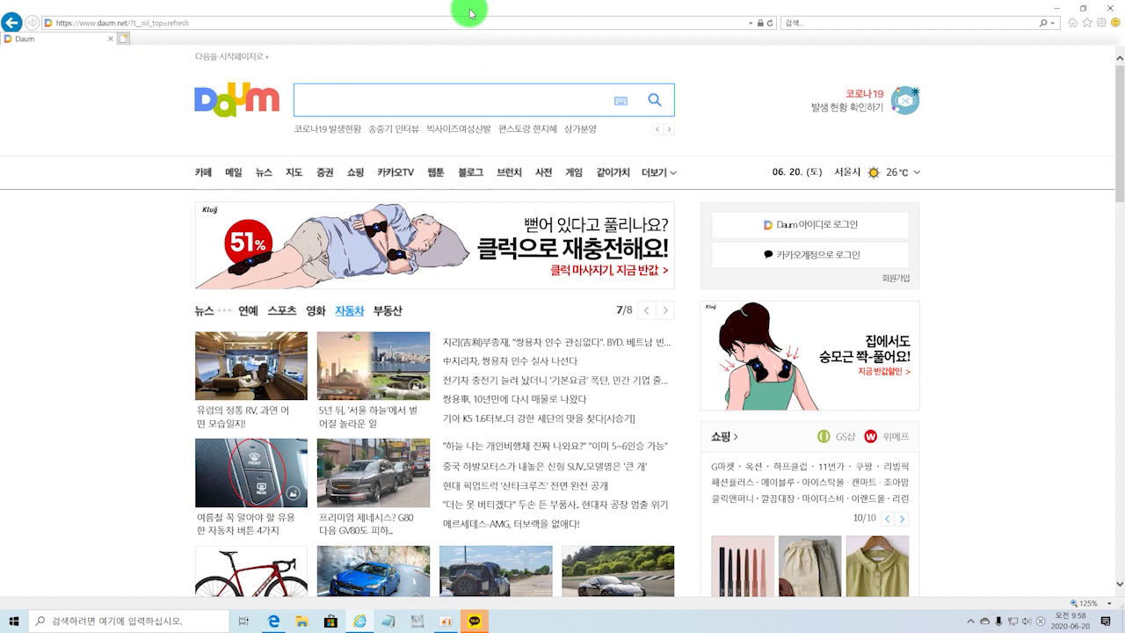
Show the menu bar (메뉴 모음), favorites bar (즐겨찾기 모음) and command bar (명령 모음) in Internet Explorer again.
right_click(470, 11)
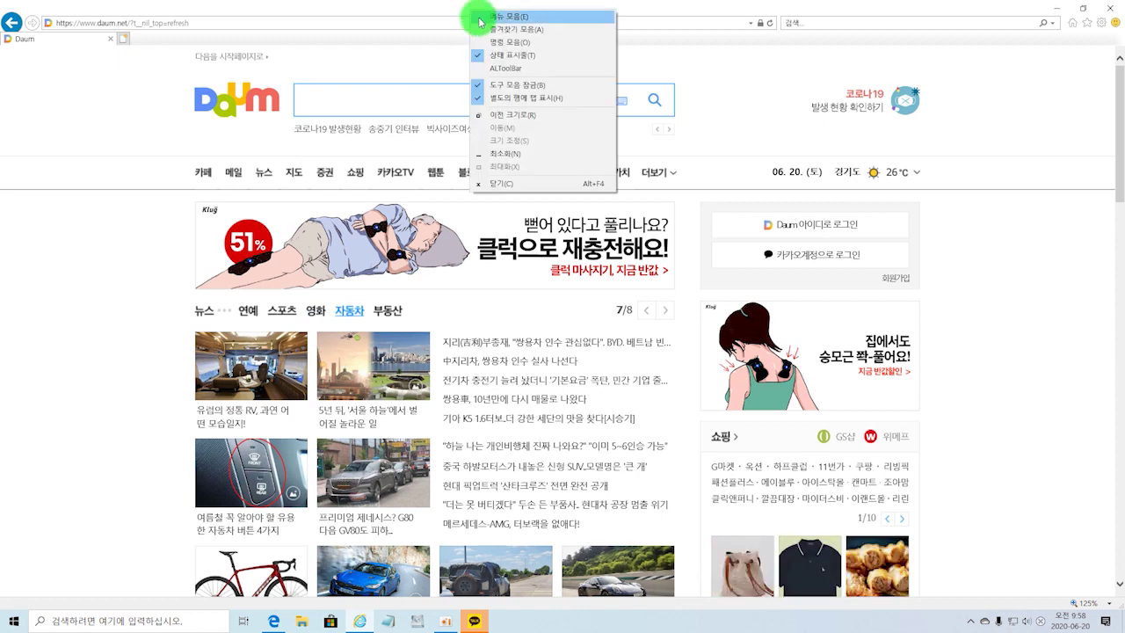
left_click(479, 17)
right_click(465, 9)
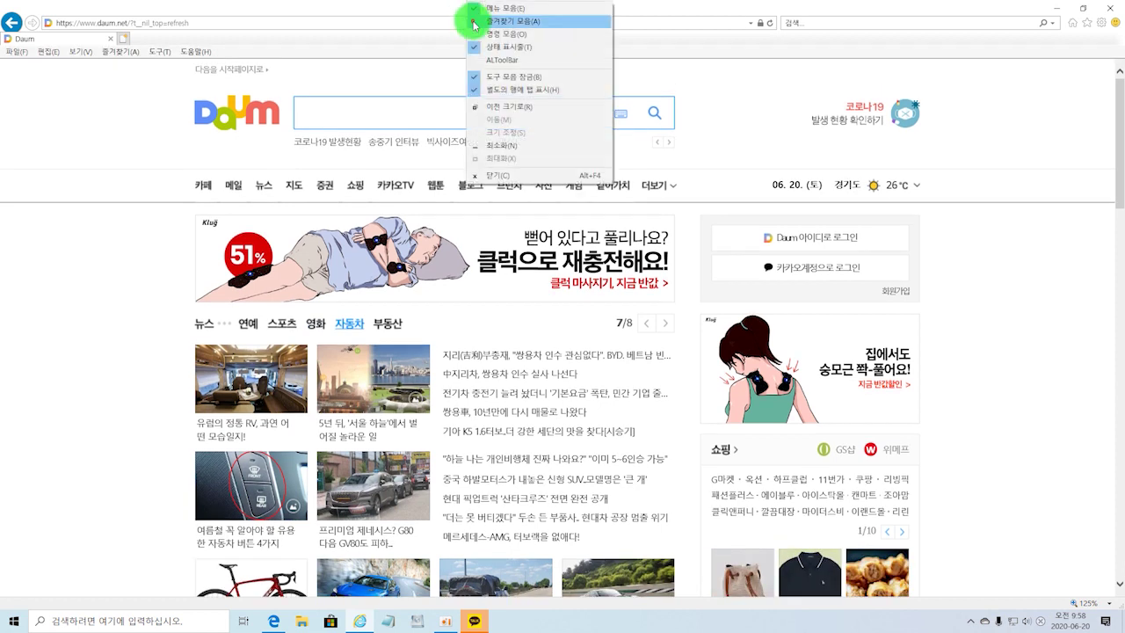
left_click(472, 20)
right_click(466, 12)
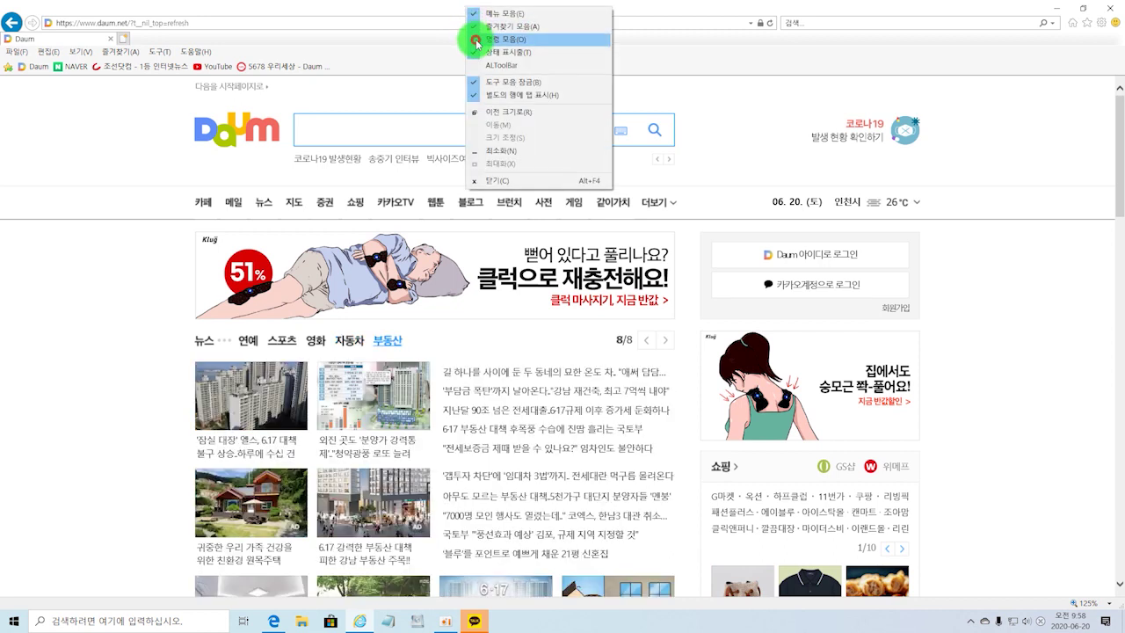
left_click(475, 39)
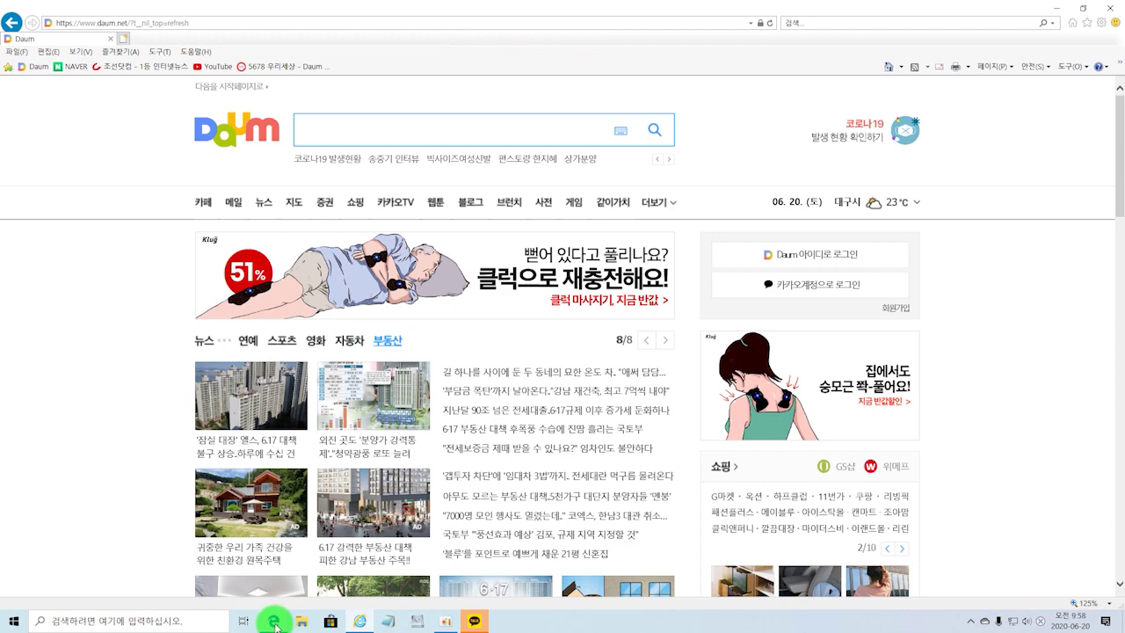
Switch back to the Microsoft Edge start page.
left_click(274, 622)
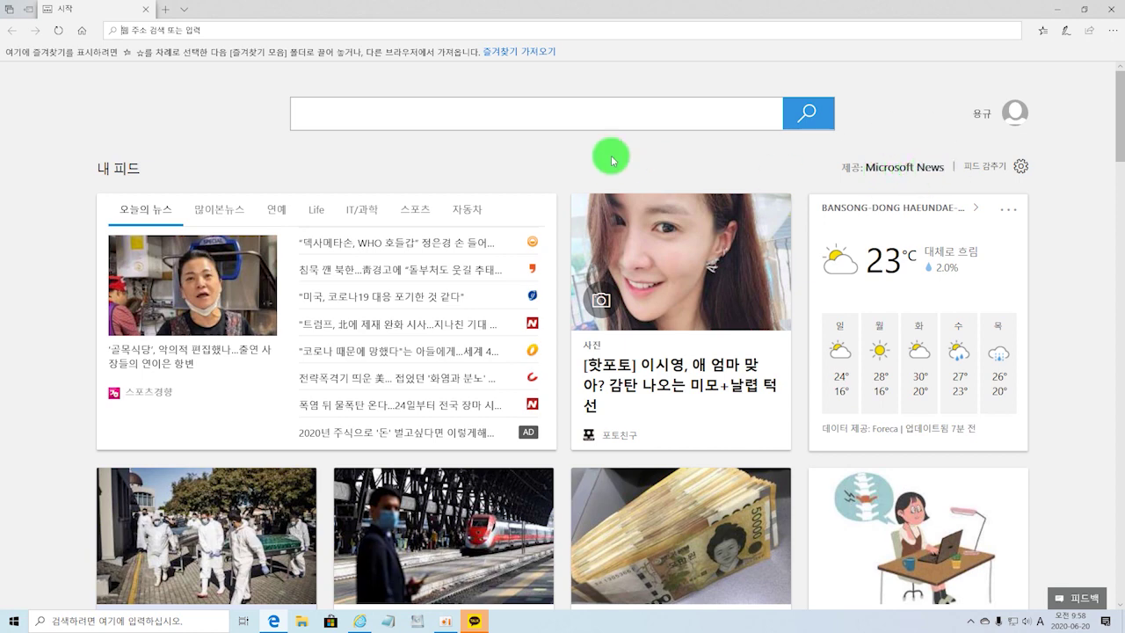
Search for 다음 from the start page and open the Daum site from the results.
left_click(490, 128)
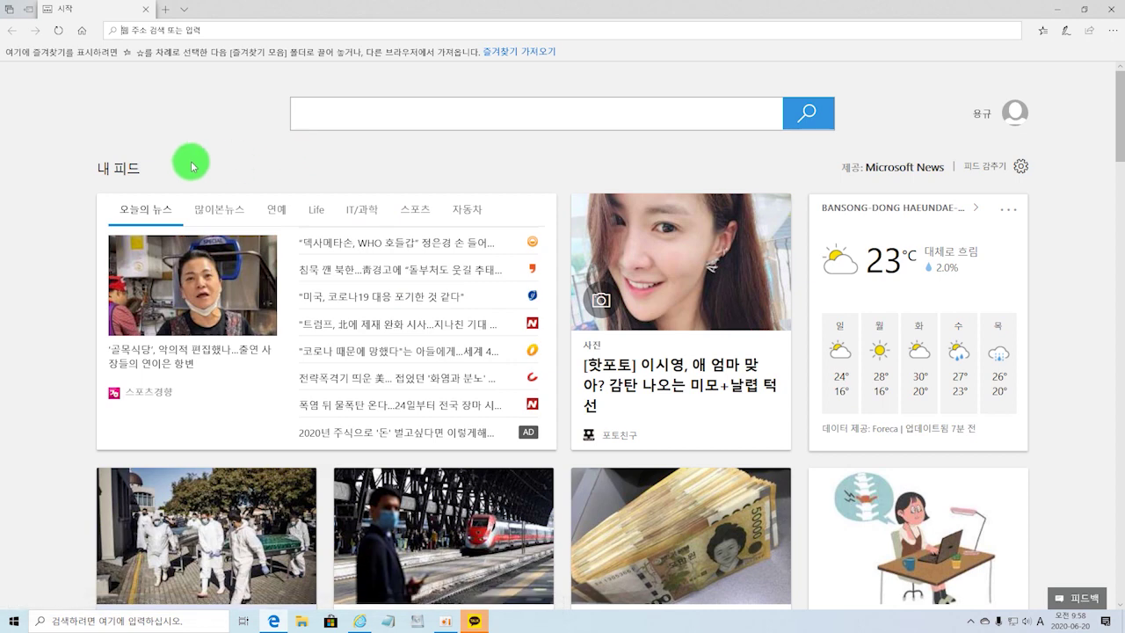
left_click(308, 111)
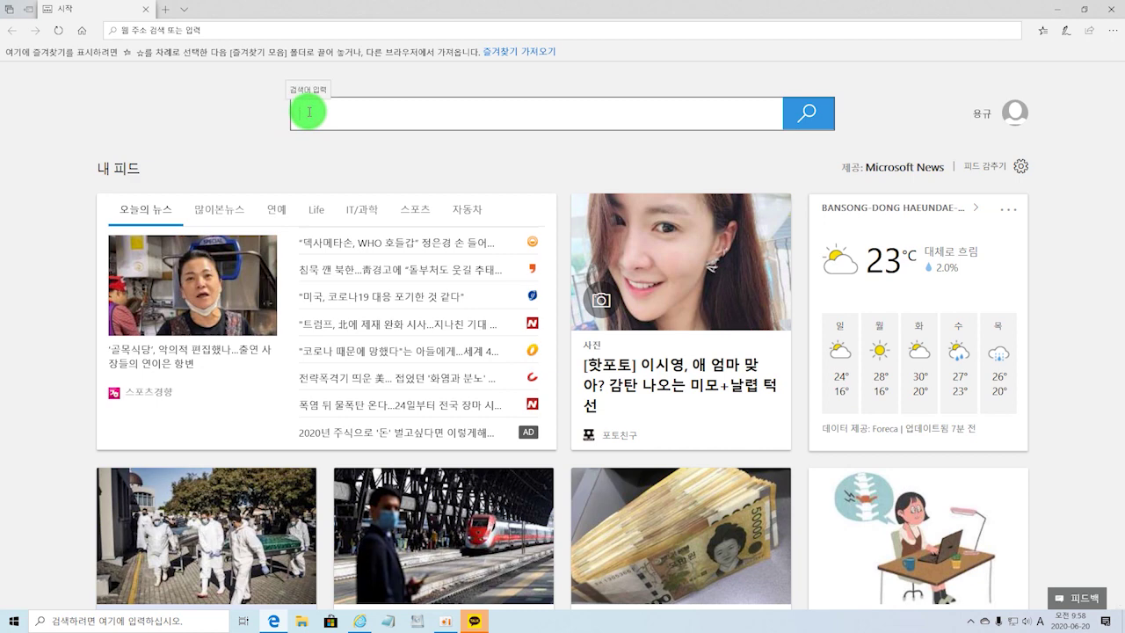
type("다")
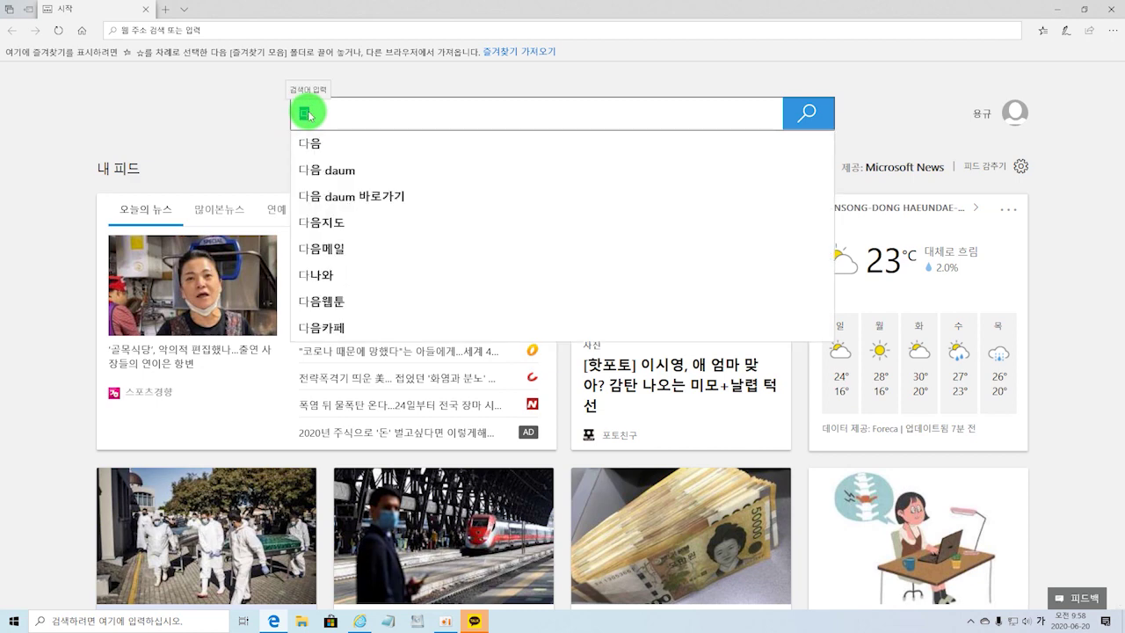
type("음")
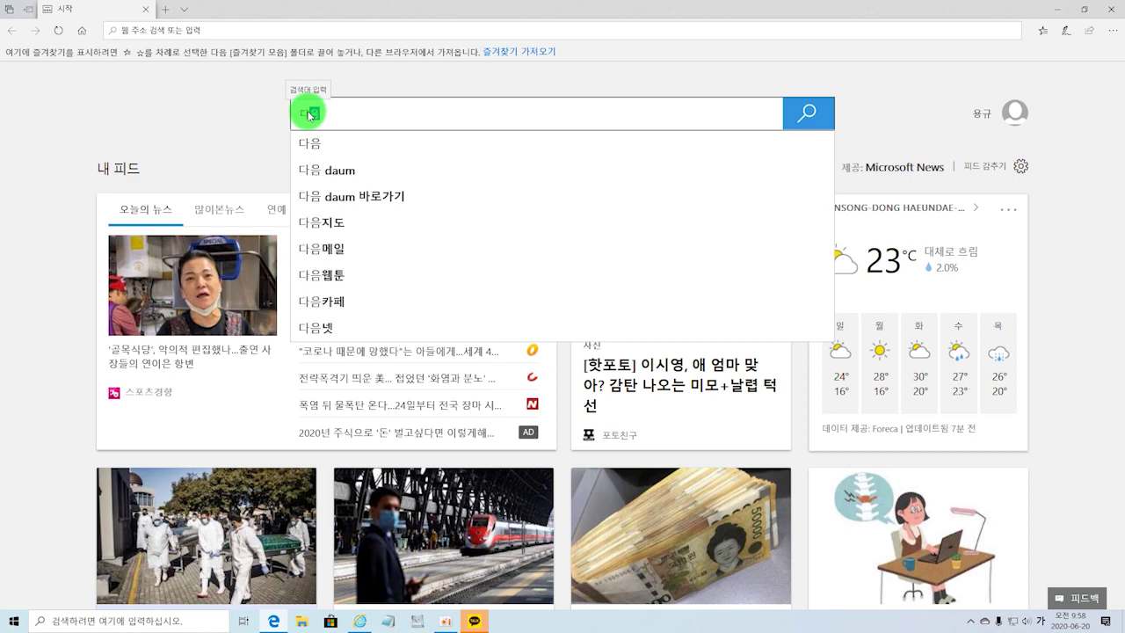
left_click(312, 145)
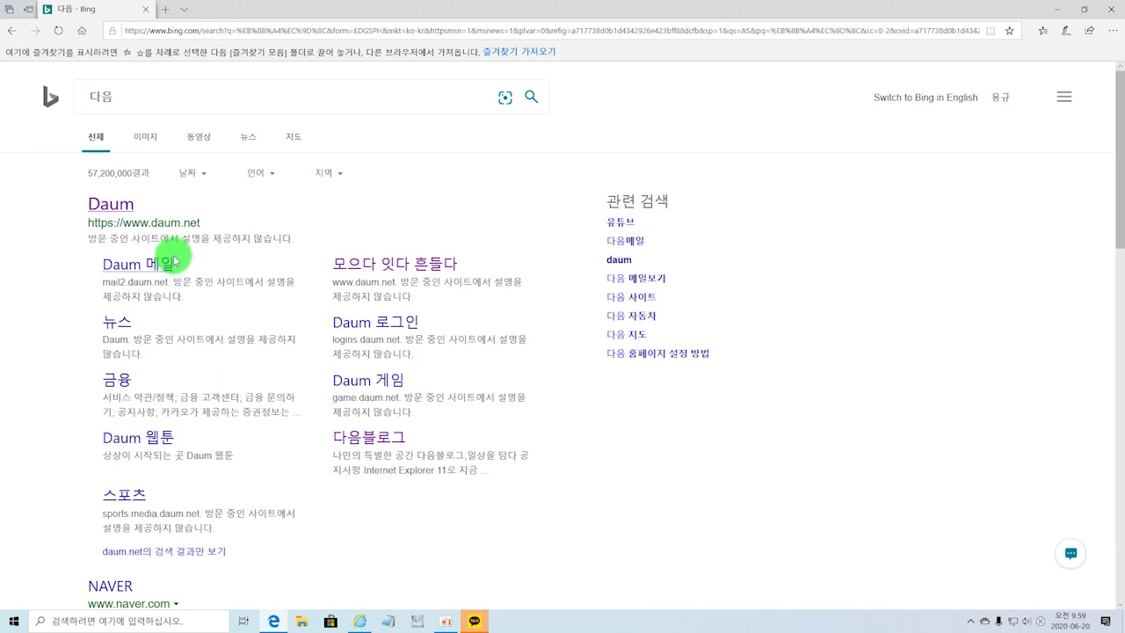
left_click(113, 204)
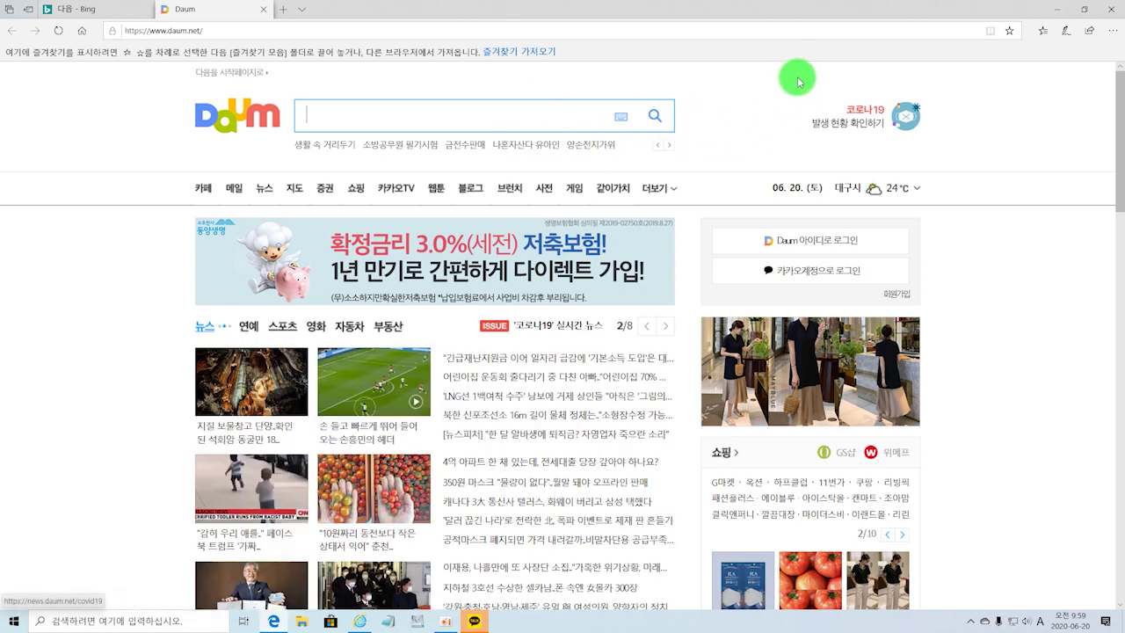
Add the Daum page to favorites and change its save location to the 즐겨찾기 모음 (favorites bar) folder.
left_click(1011, 37)
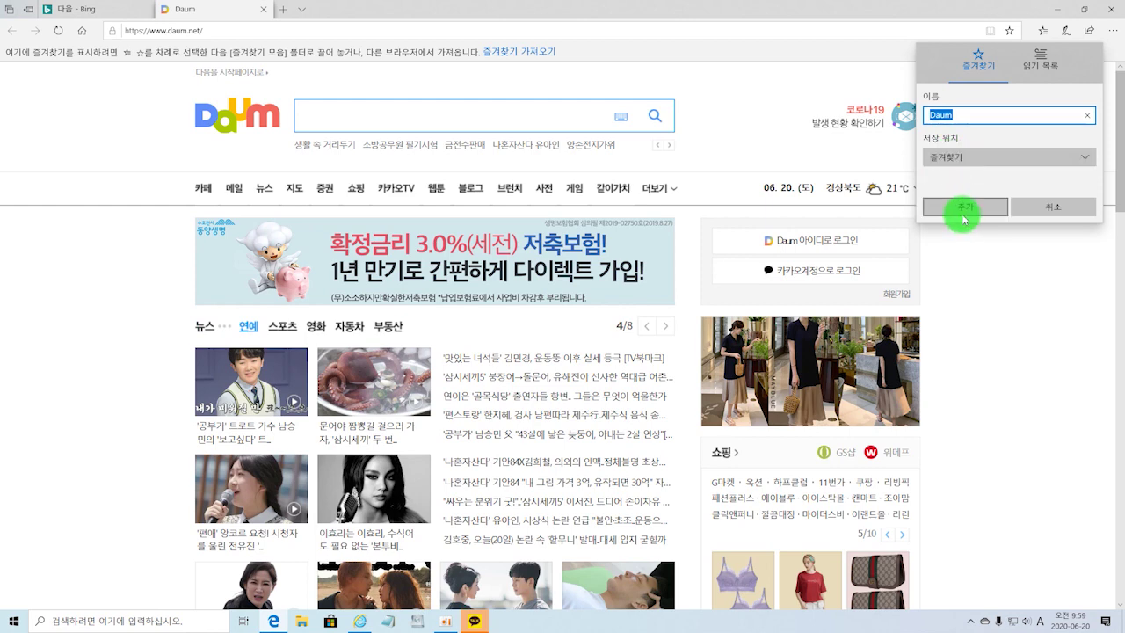
left_click(962, 211)
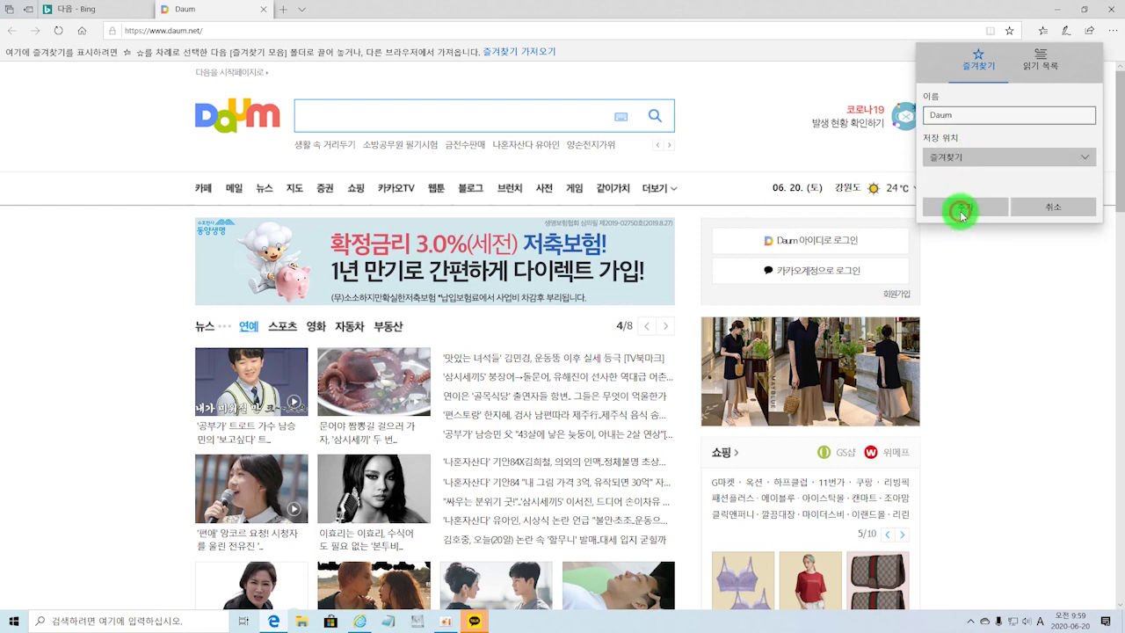
left_click(1011, 33)
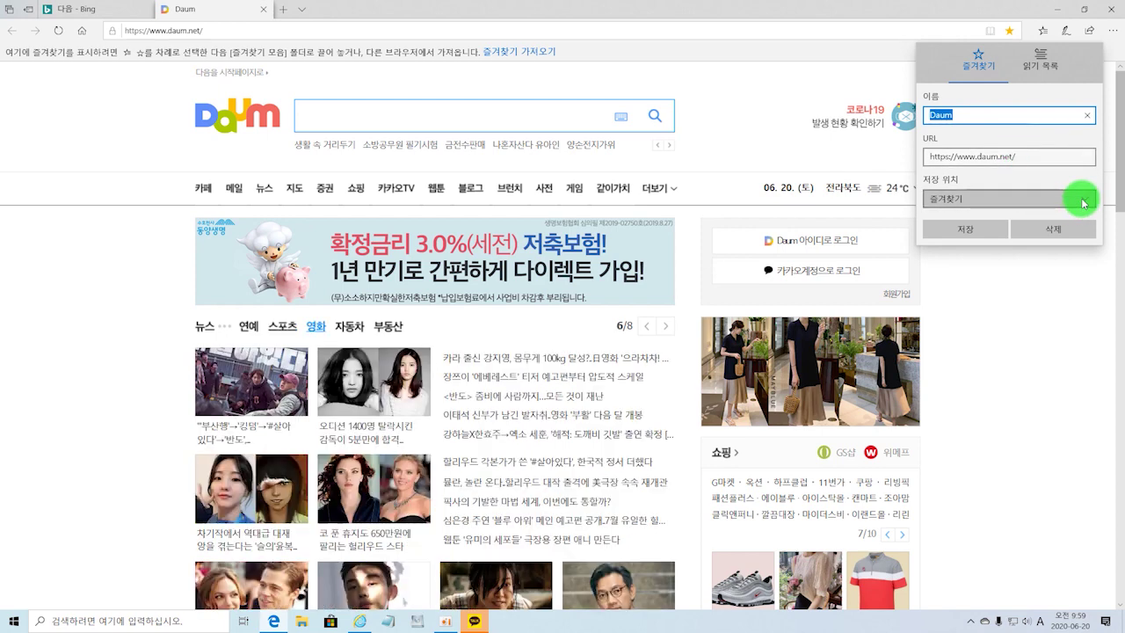
left_click(1085, 200)
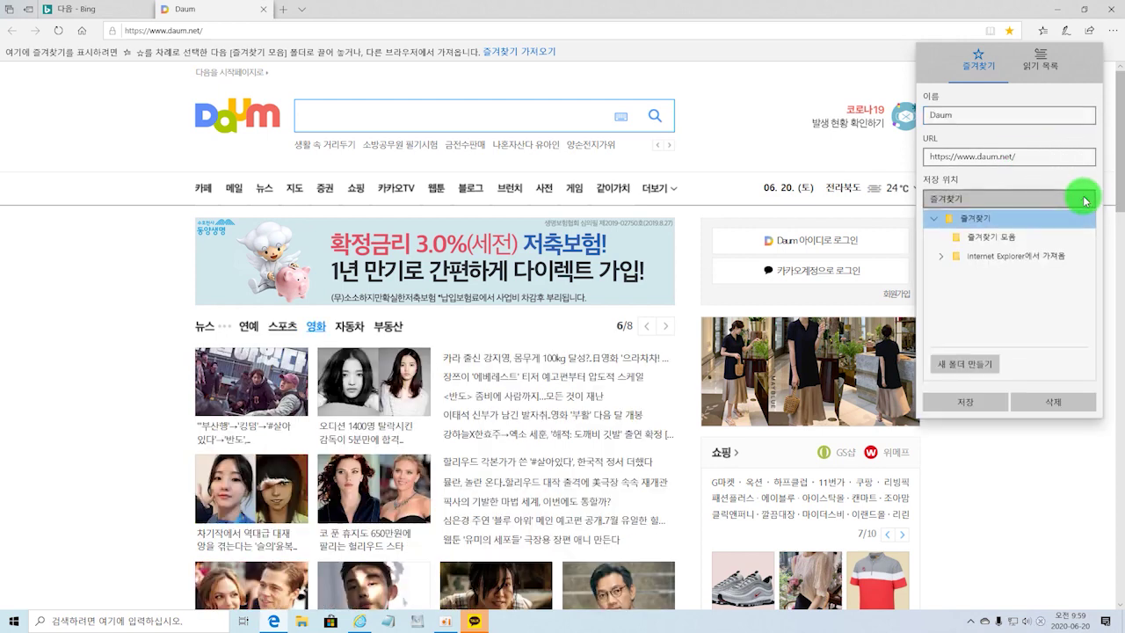
left_click(990, 237)
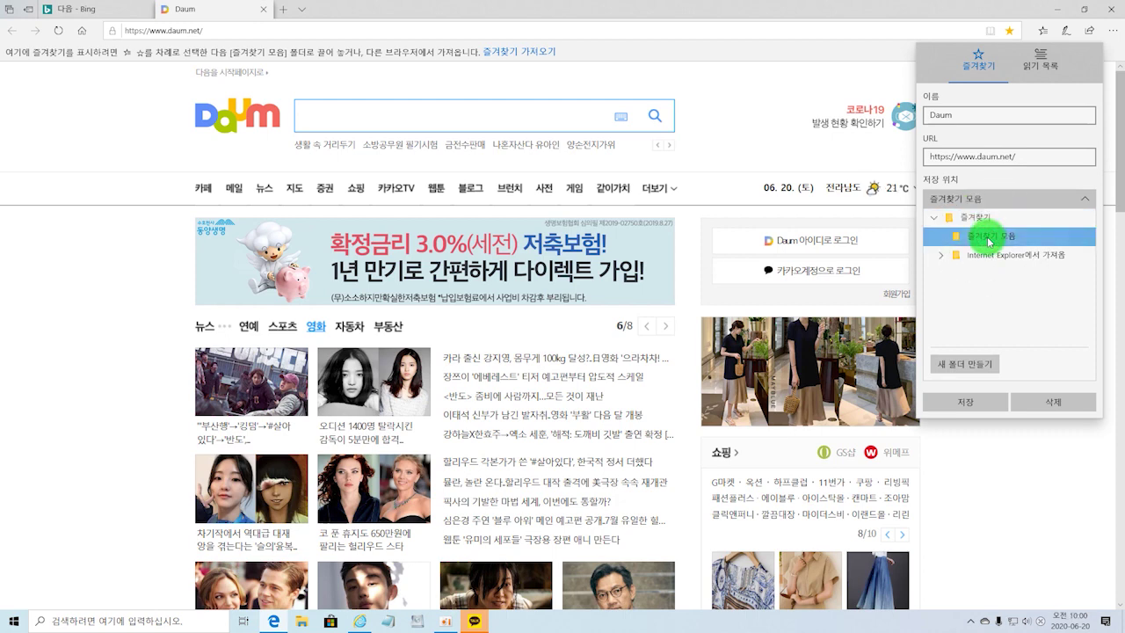
left_click(965, 407)
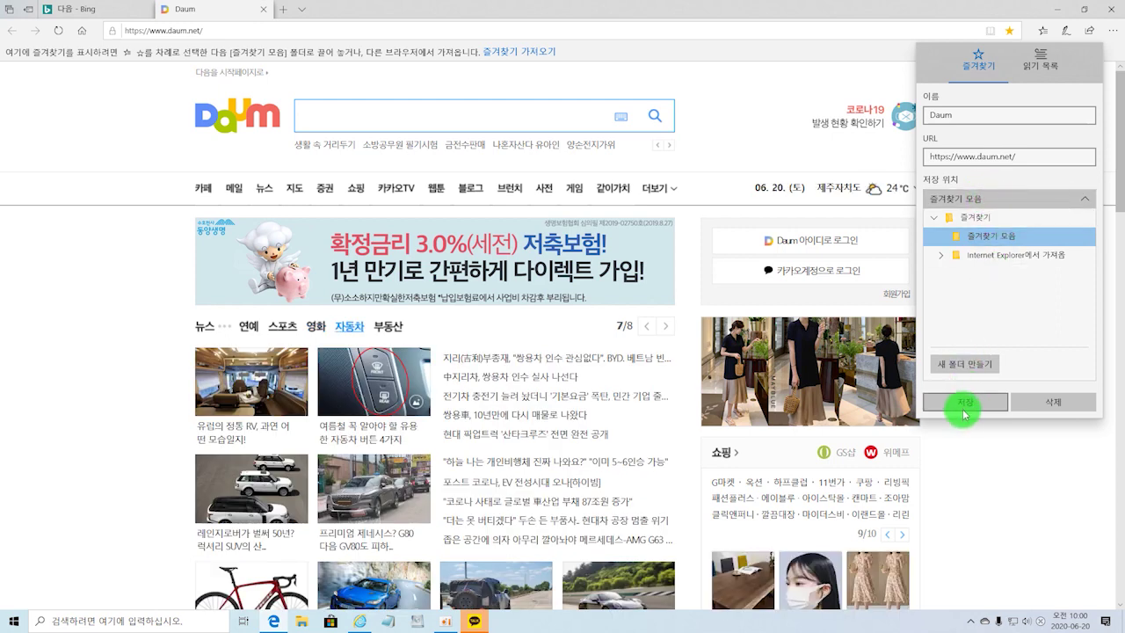
left_click(966, 405)
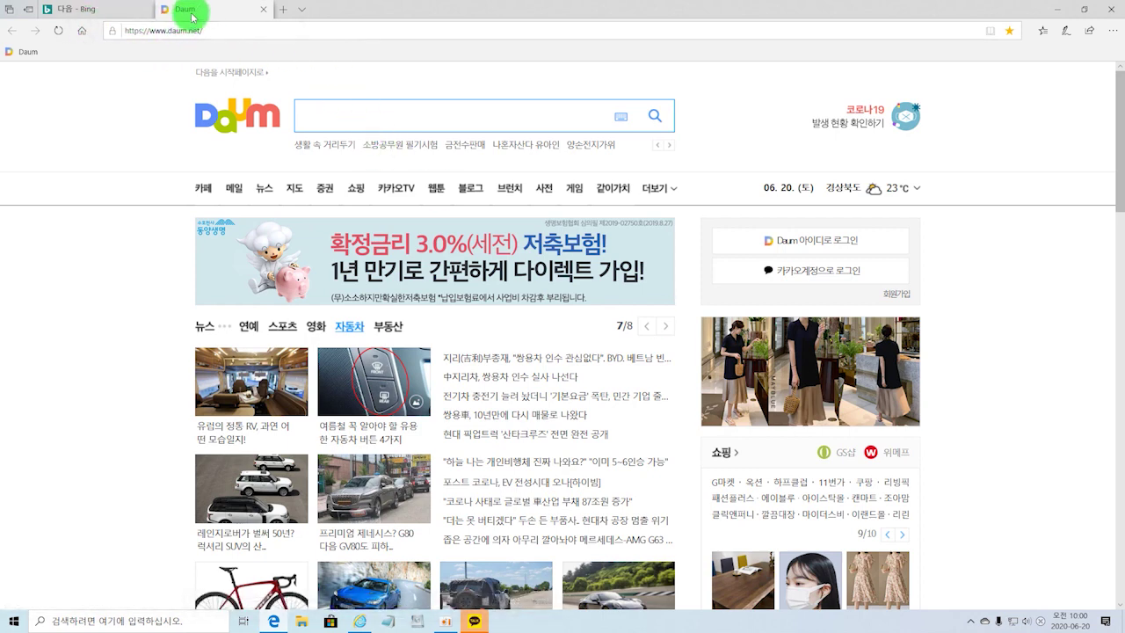
left_click(344, 114)
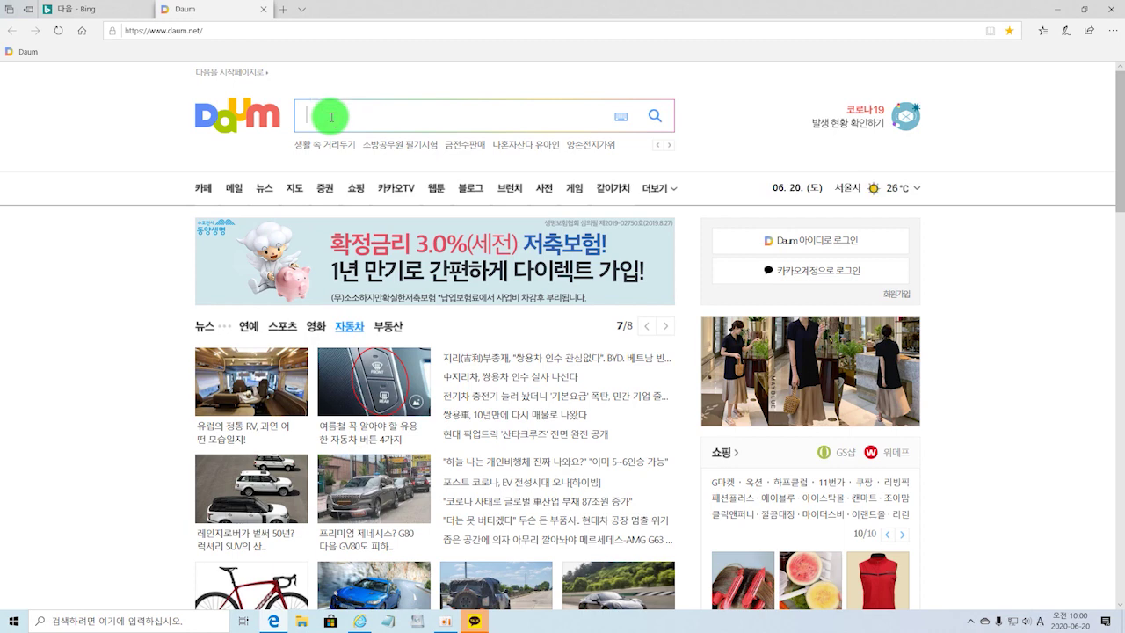
type("sp")
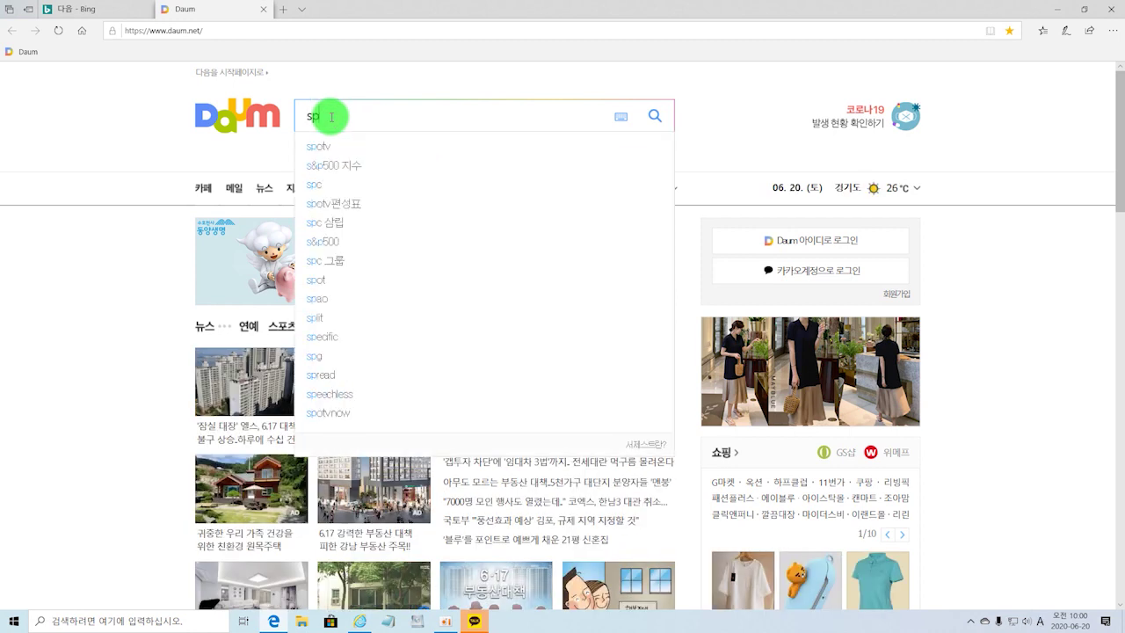
key("BackSpace")
type("네이버")
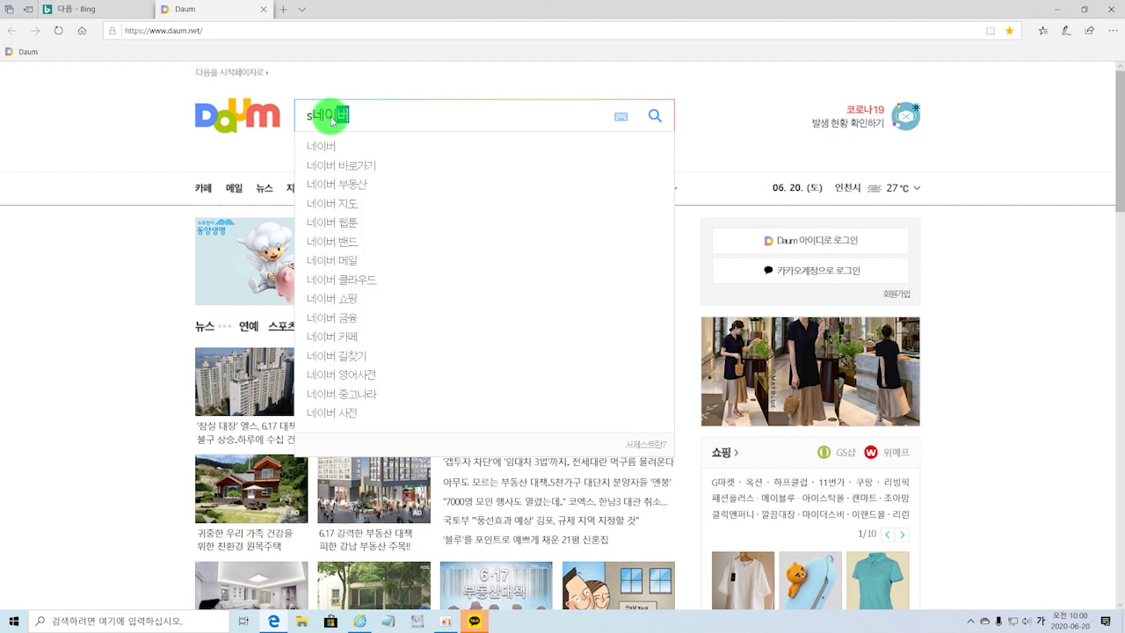
left_click(318, 145)
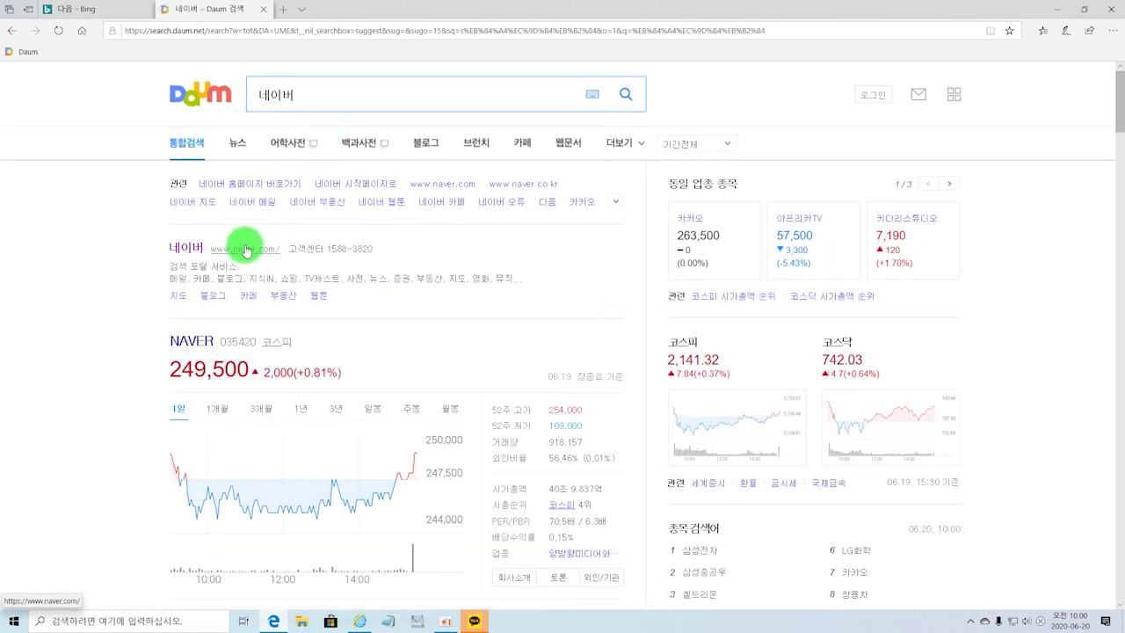
left_click(246, 254)
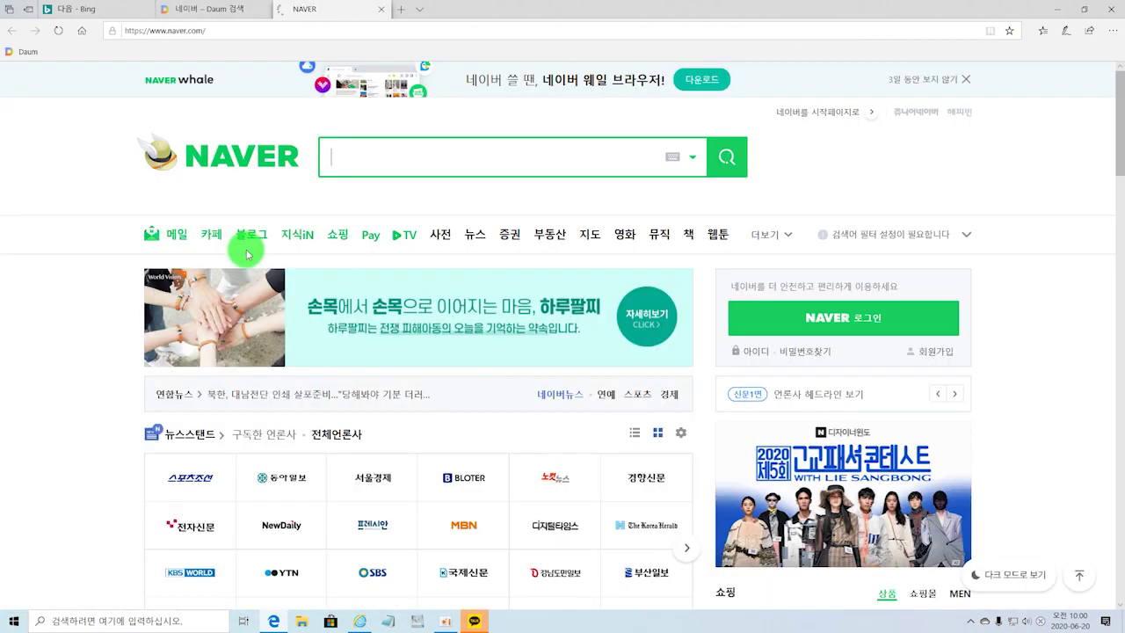
Add the NAVER page to favorites under the 즐겨찾기 모음 (favorites bar) folder.
left_click(1043, 32)
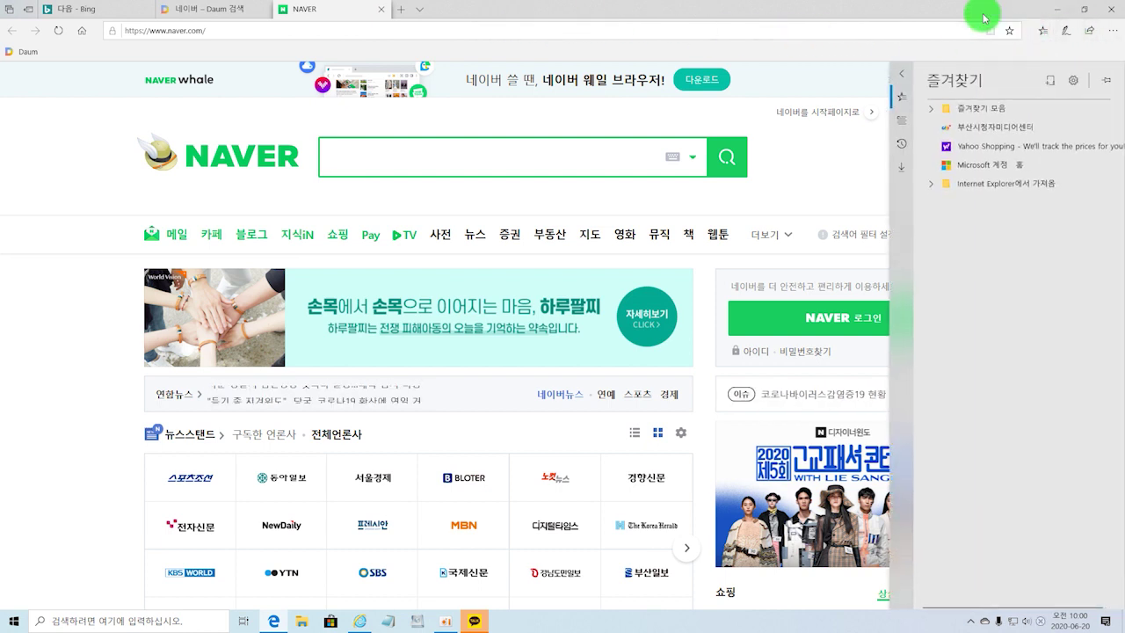
left_click(1009, 34)
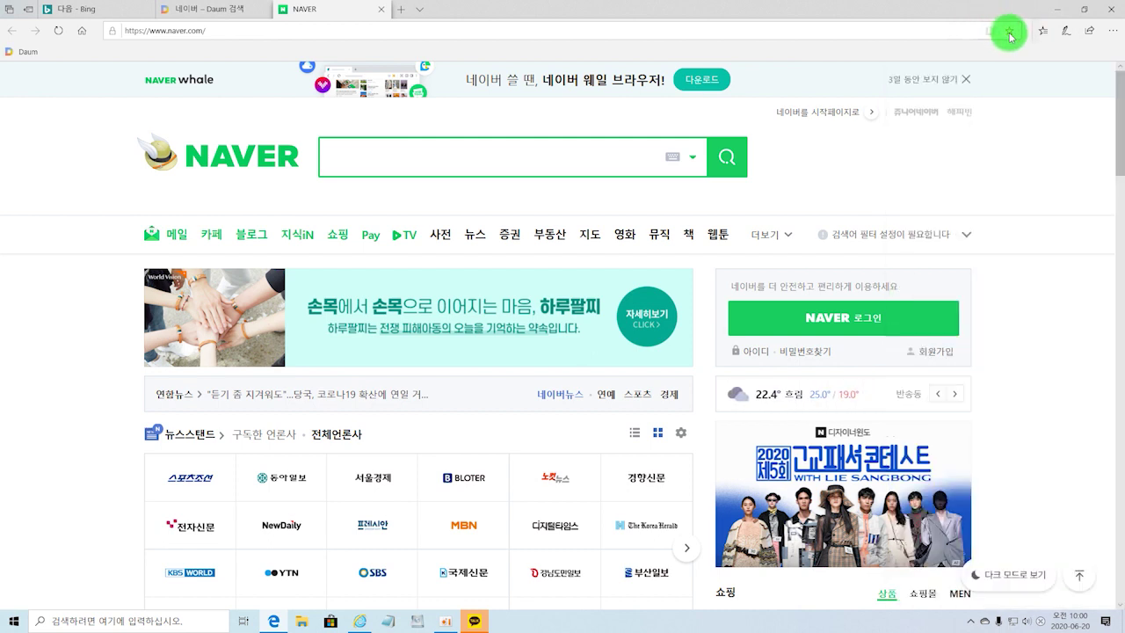
left_click(1010, 35)
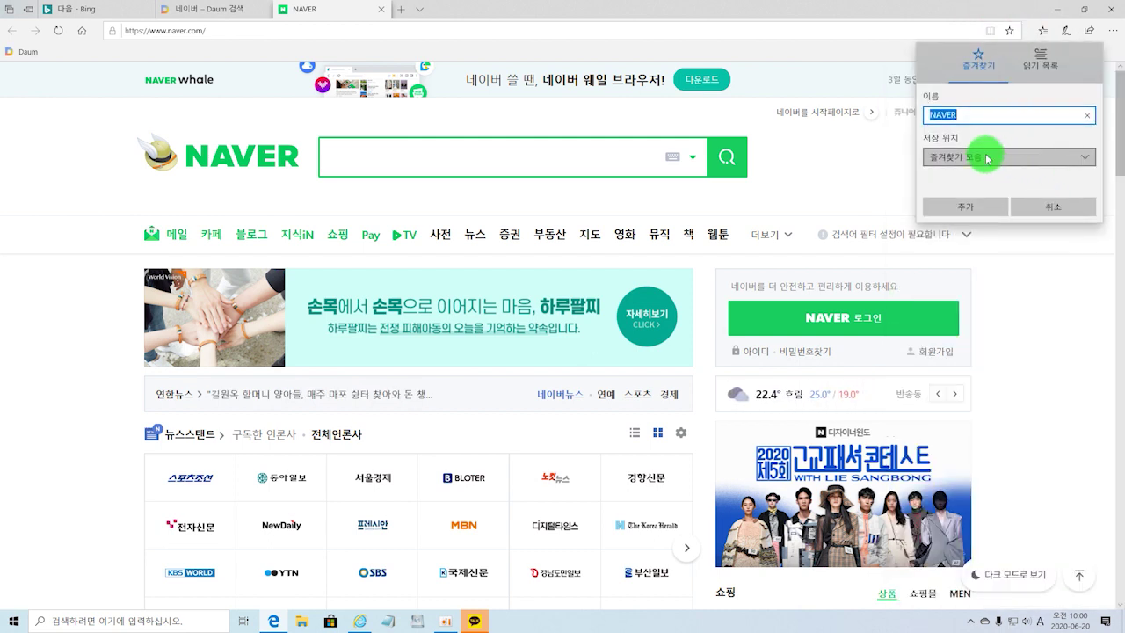
left_click(1085, 156)
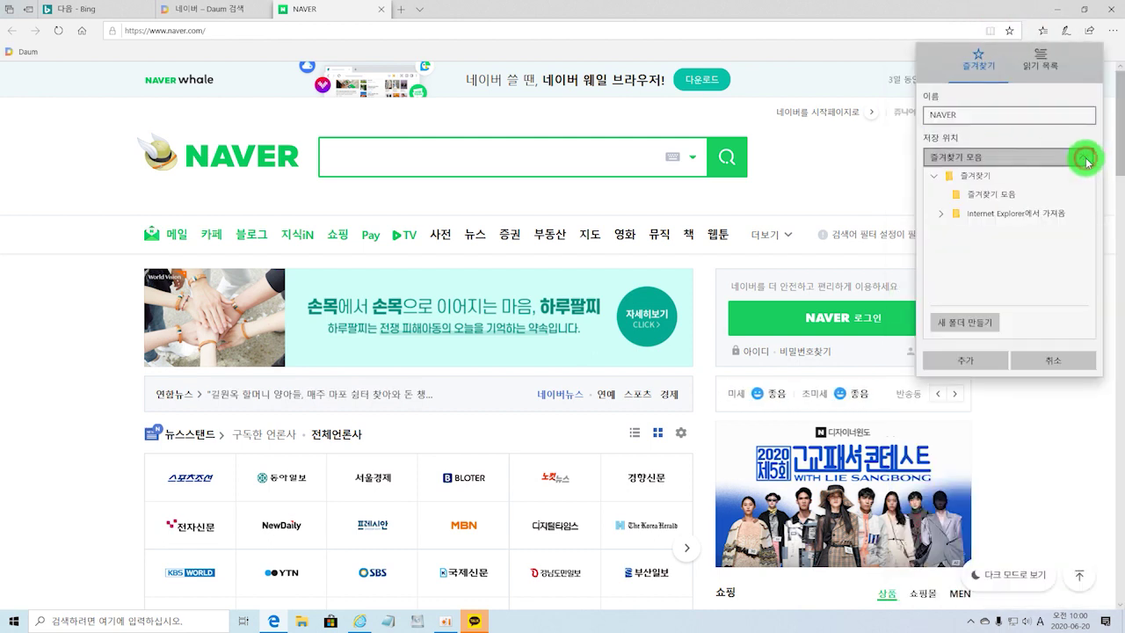
left_click(978, 194)
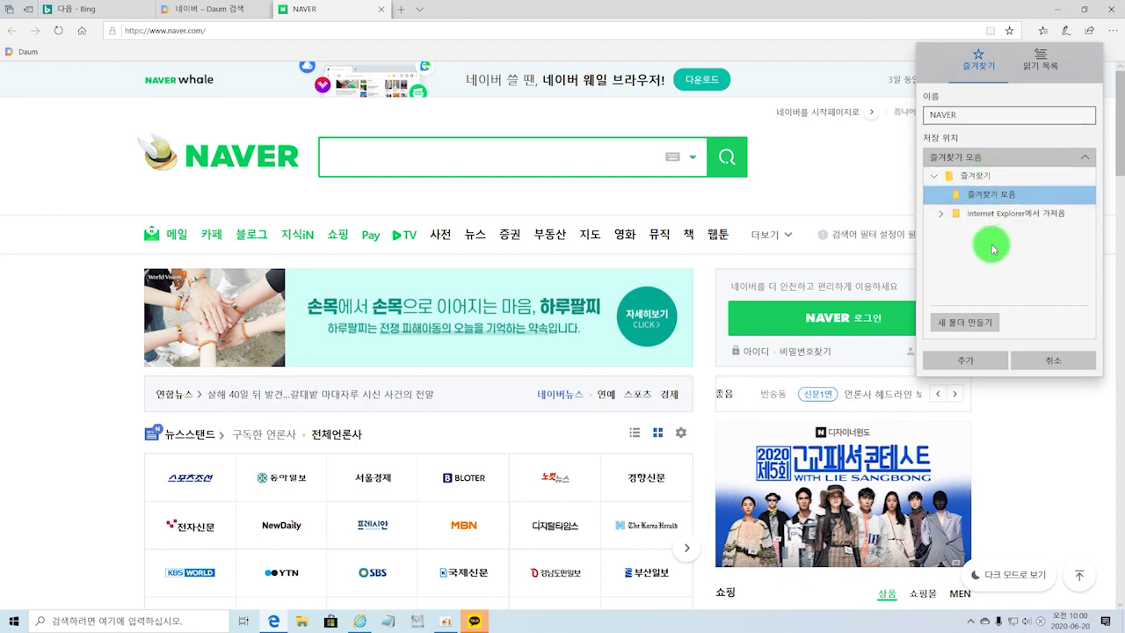
left_click(973, 368)
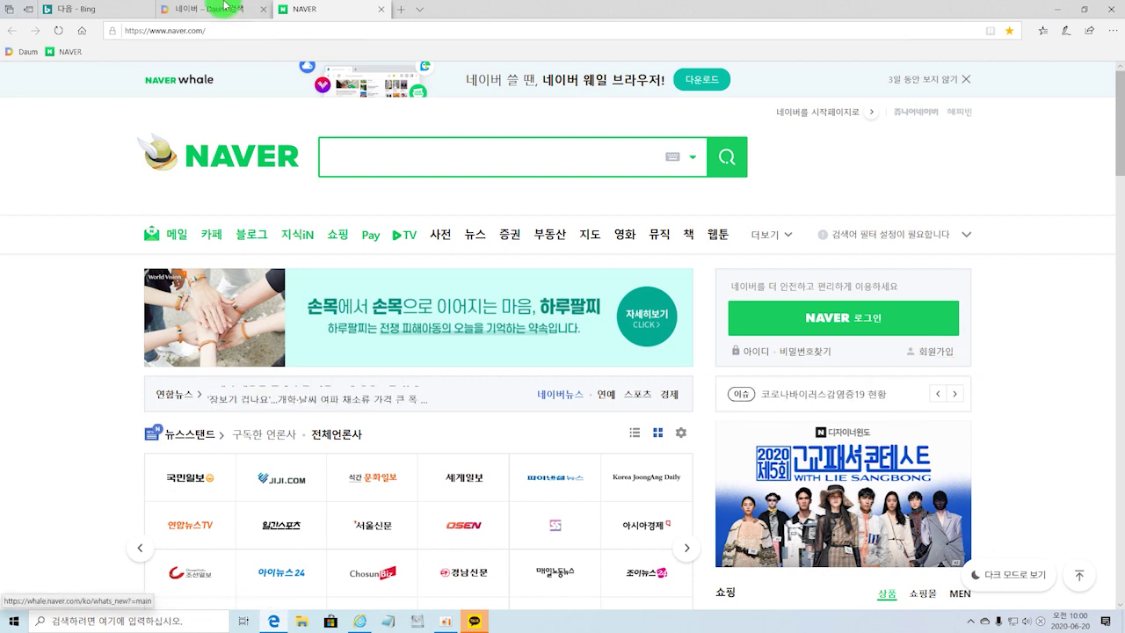
Close the NAVER page and the Daum search page, leaving the Bing results for 다음 open.
left_click(379, 11)
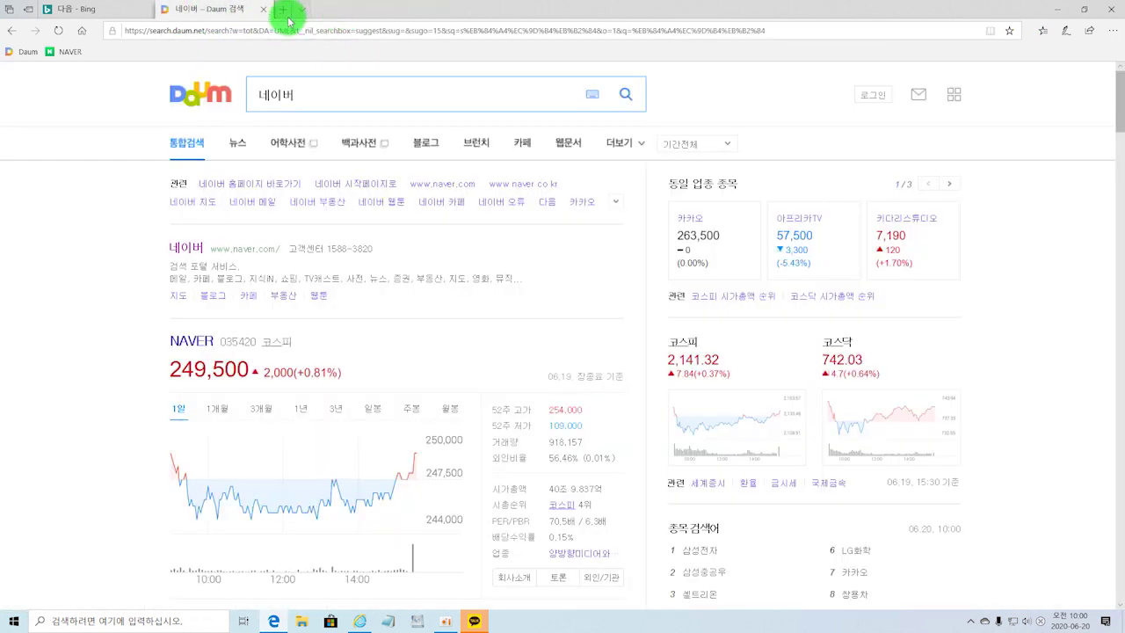
left_click(267, 11)
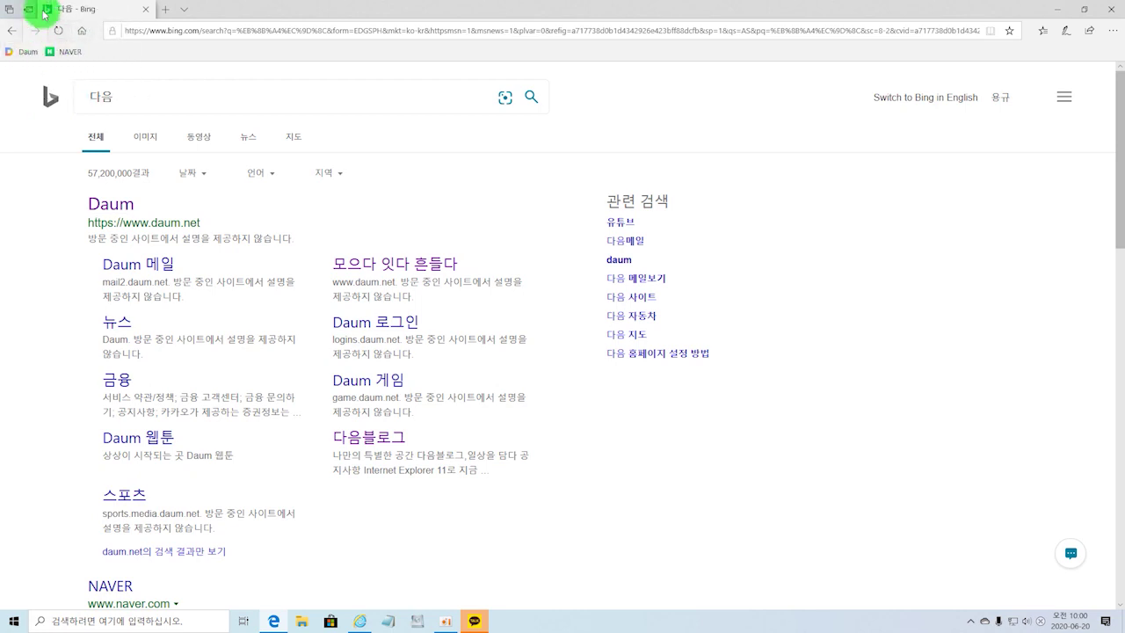
left_click(132, 100)
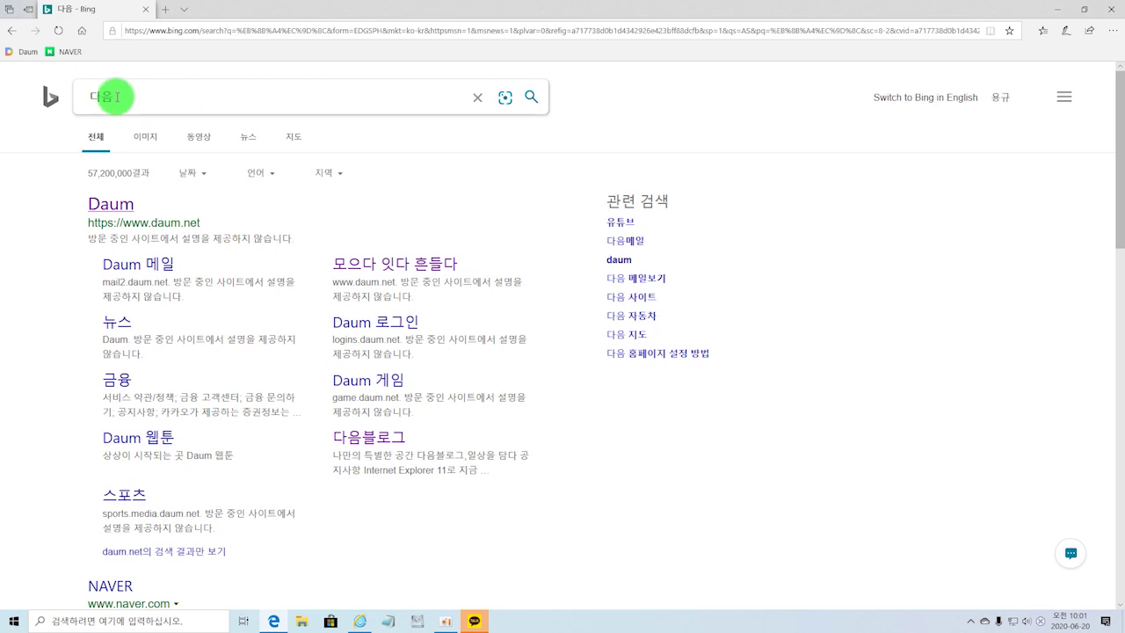
left_click(117, 96)
Open YouTube in a new tab from the top sites (주요 사이트).
left_click(167, 12)
left_click(334, 113)
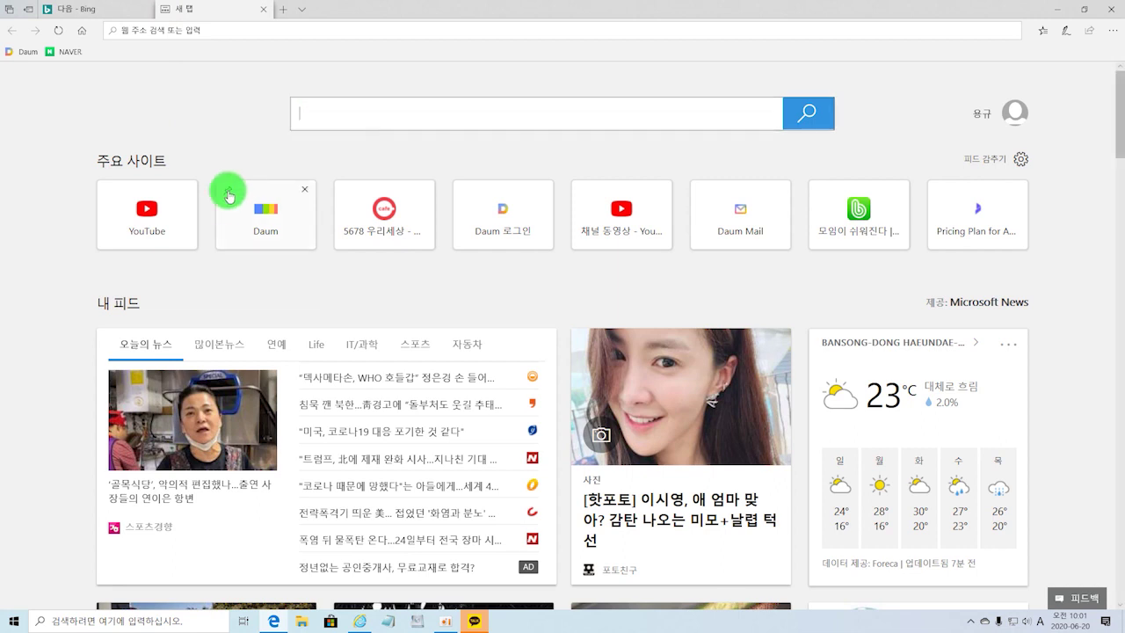
left_click(141, 224)
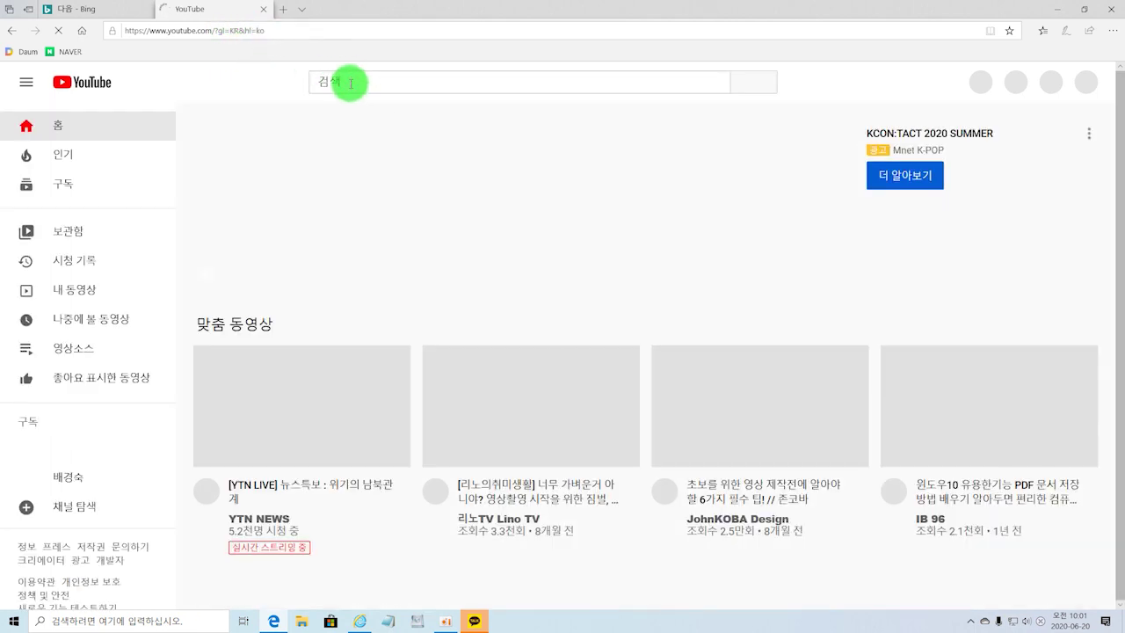
left_click(335, 83)
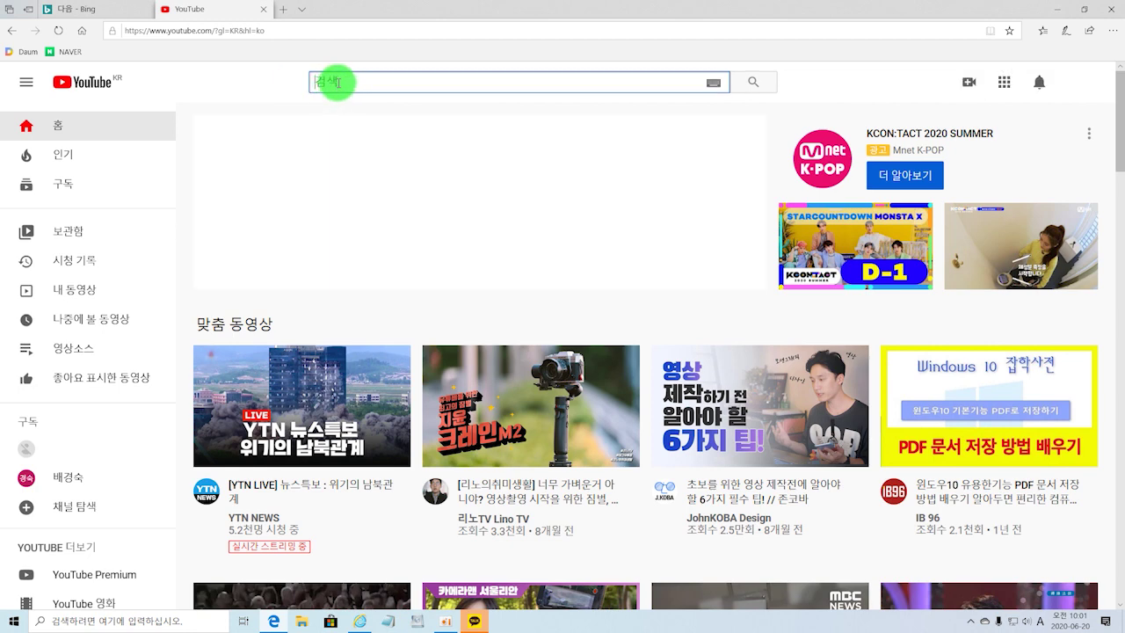
Add the YouTube page to favorites under the 즐겨찾기 모음 (favorites bar) folder.
left_click(1011, 32)
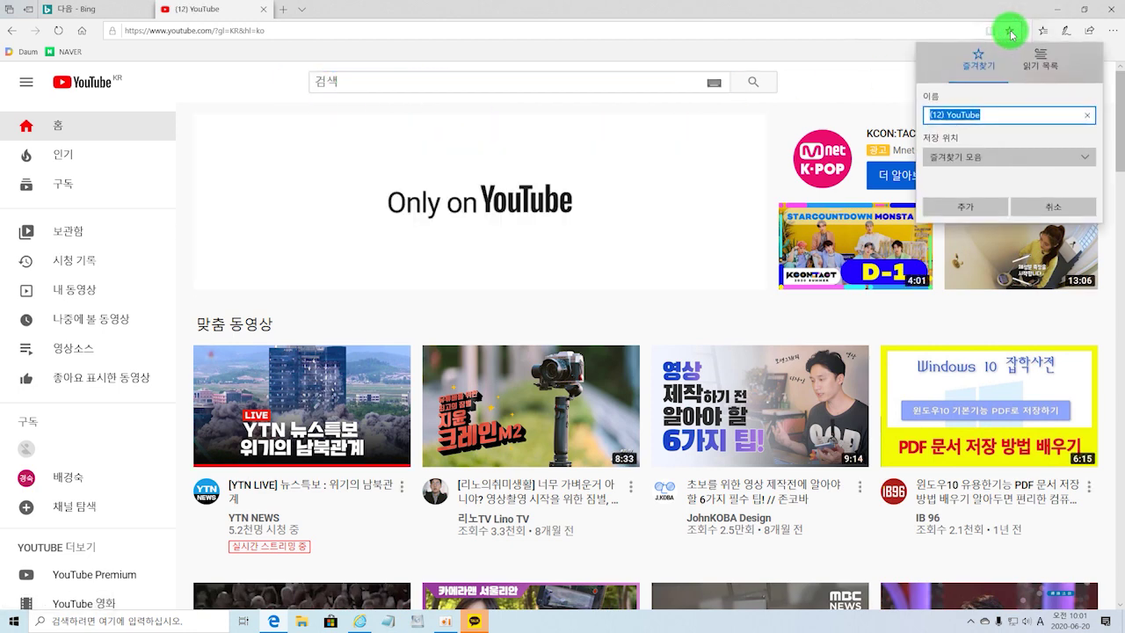
left_click(1084, 156)
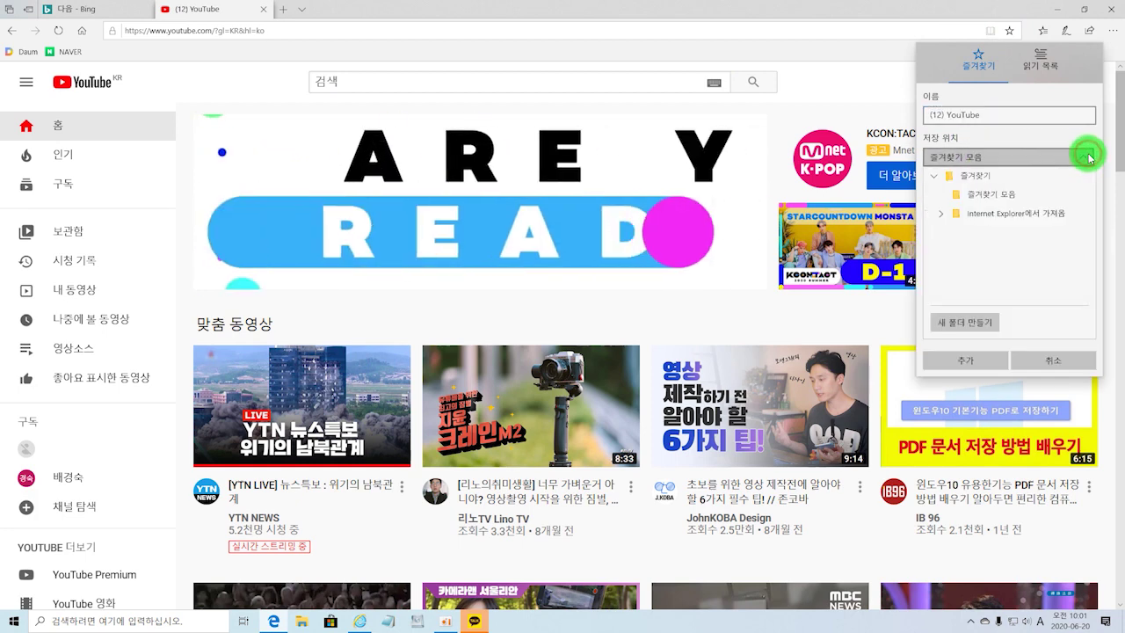
left_click(997, 193)
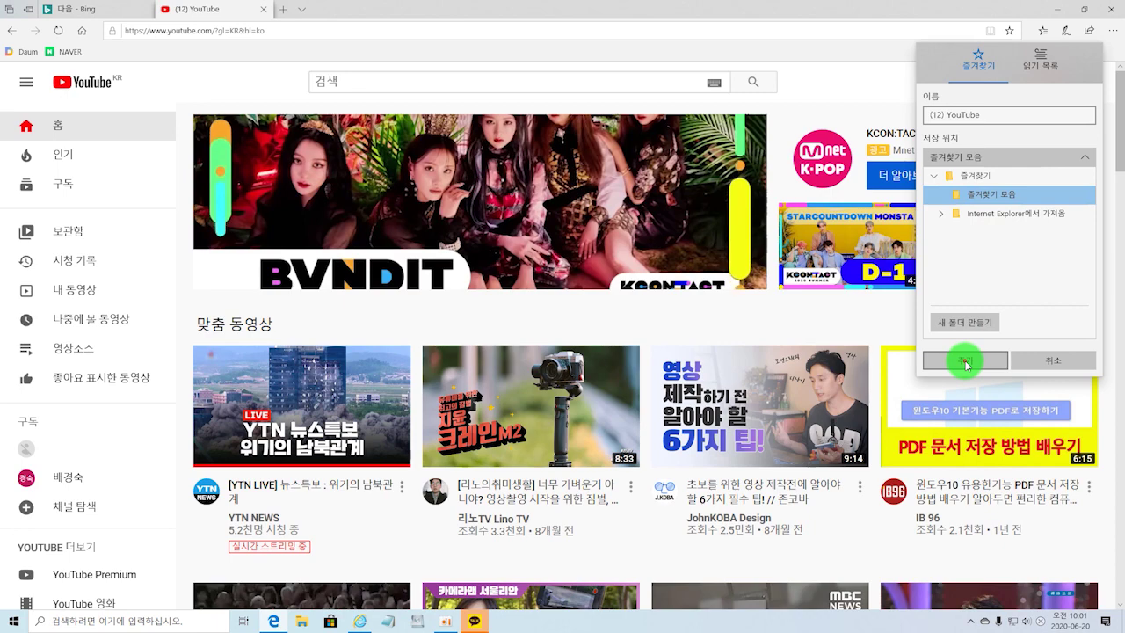
left_click(965, 362)
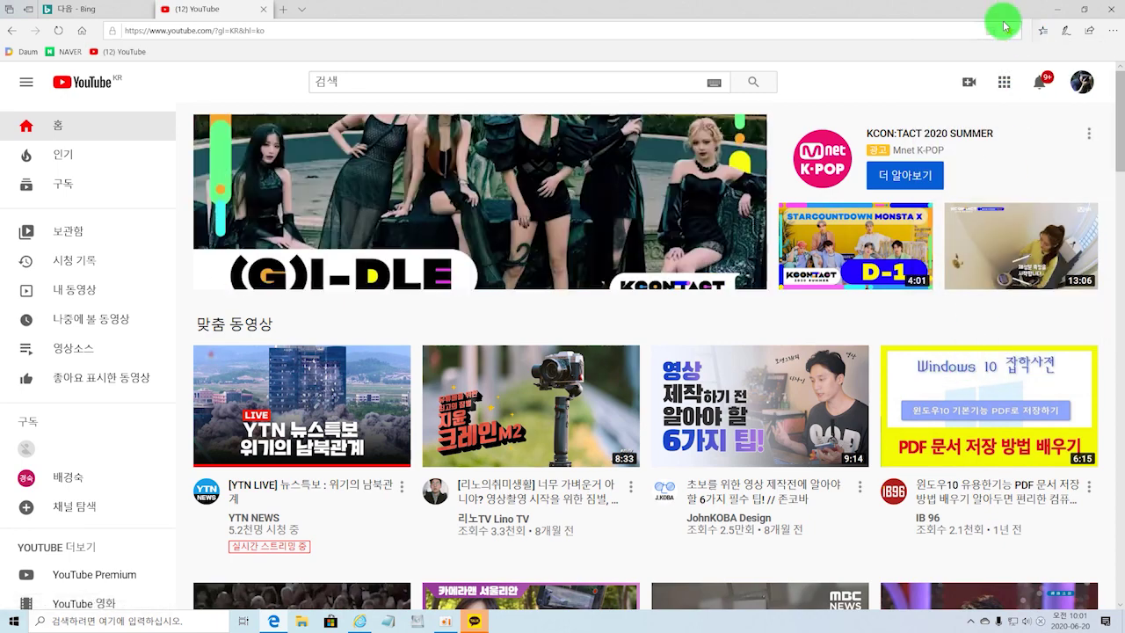
Move the saved YouTube favorite from the 즐겨찾기 모음 (favorites bar) folder to the main 즐겨찾기 folder.
left_click(1009, 32)
left_click(1086, 197)
double_click(985, 218)
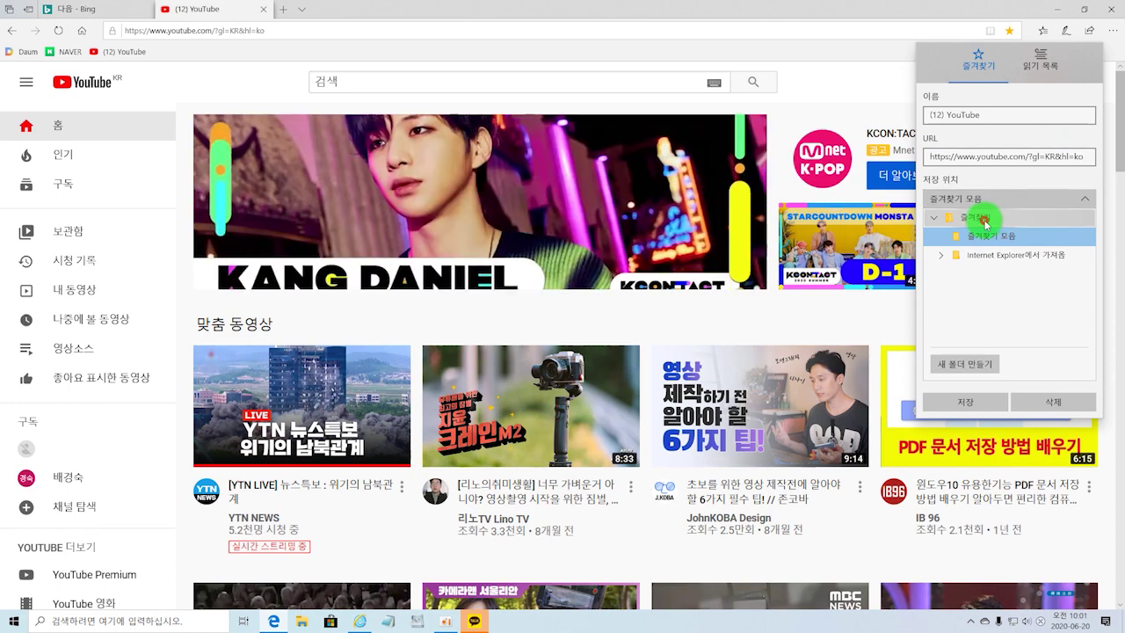
left_click(982, 406)
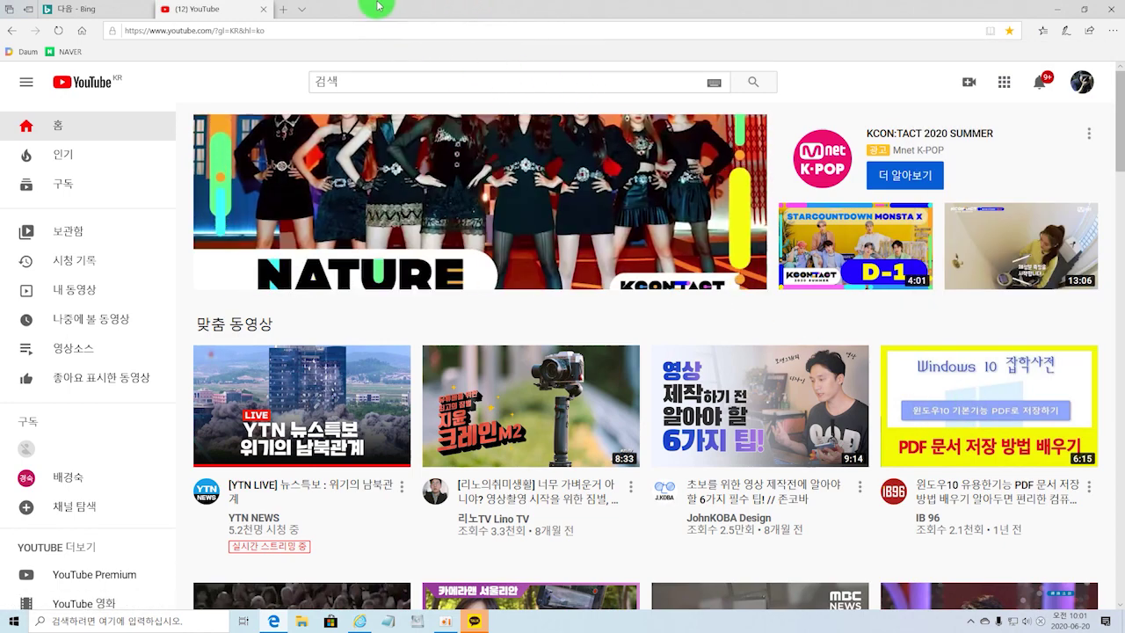
Close Edge together with all its tabs, and close the Internet Explorer window showing Daum.
left_click(367, 26)
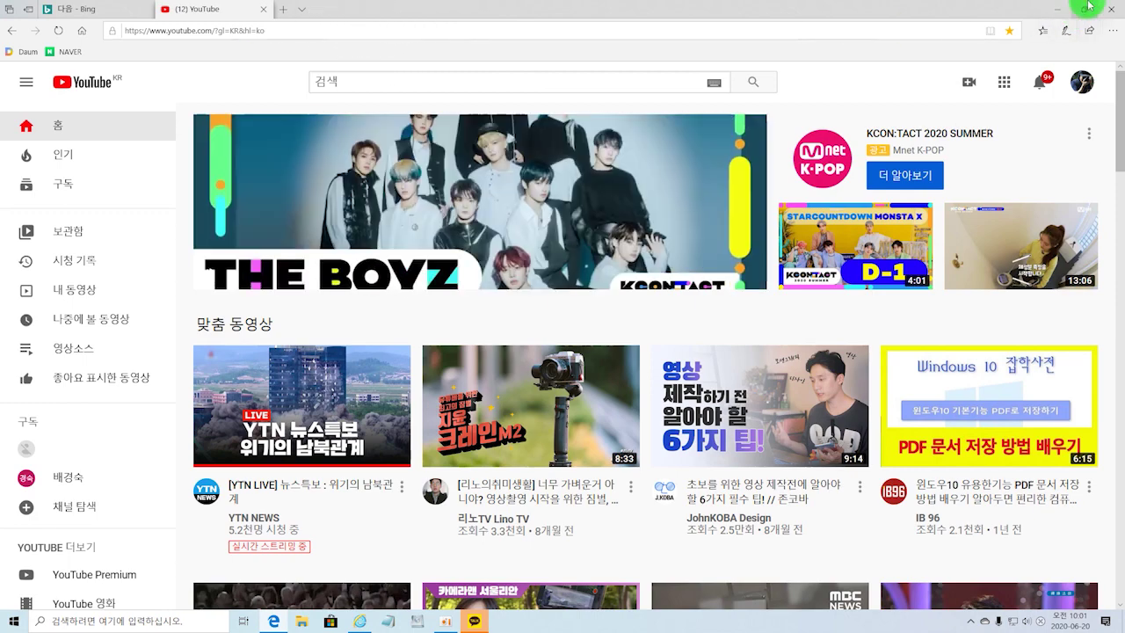
left_click(1112, 15)
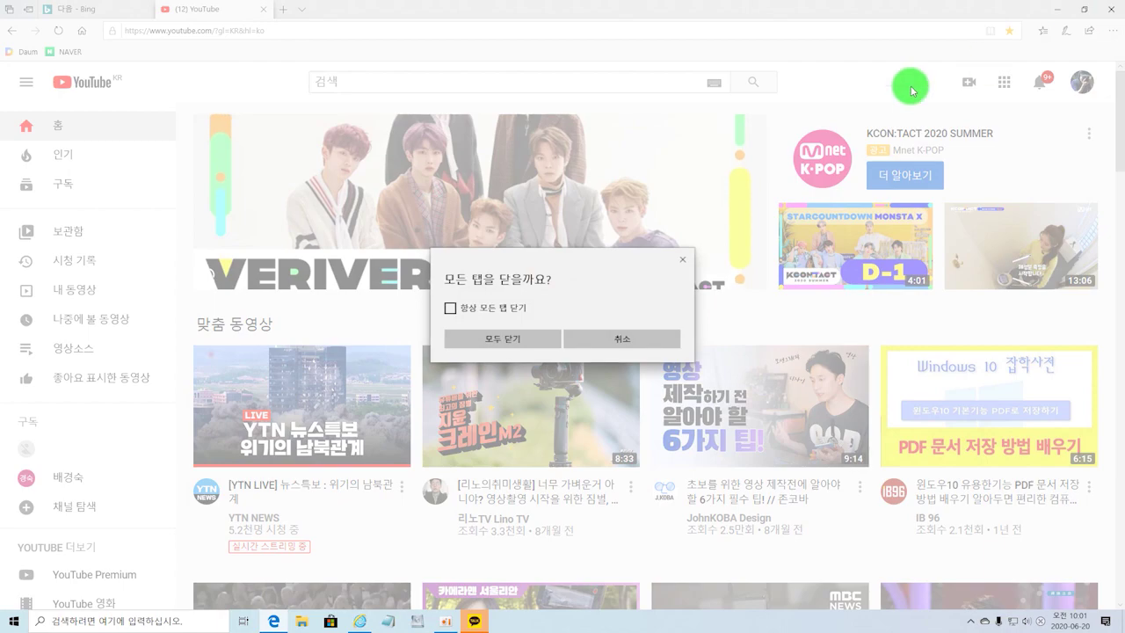
left_click(514, 338)
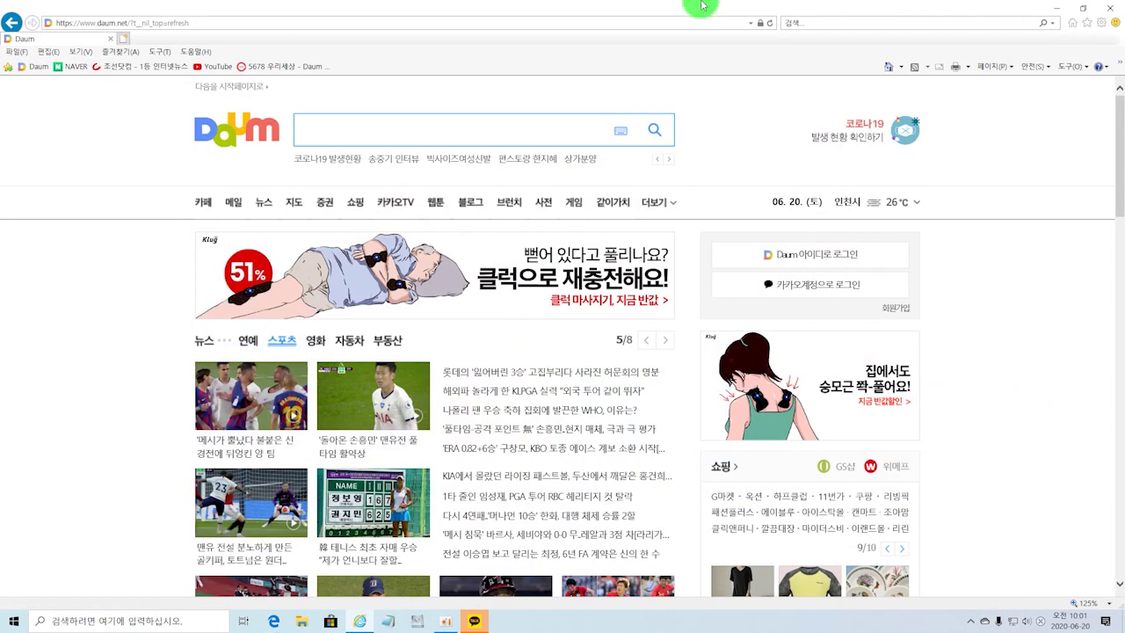
left_click(1110, 9)
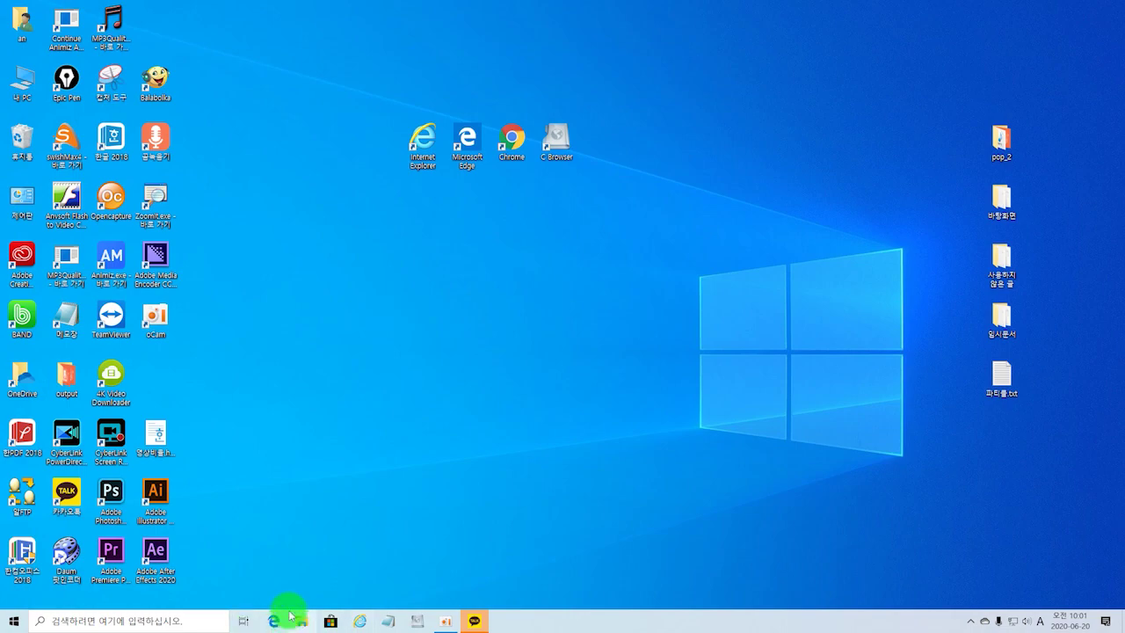
Start Microsoft Edge from the desktop and visit Daum and NAVER using the favorites bar.
left_click(470, 150)
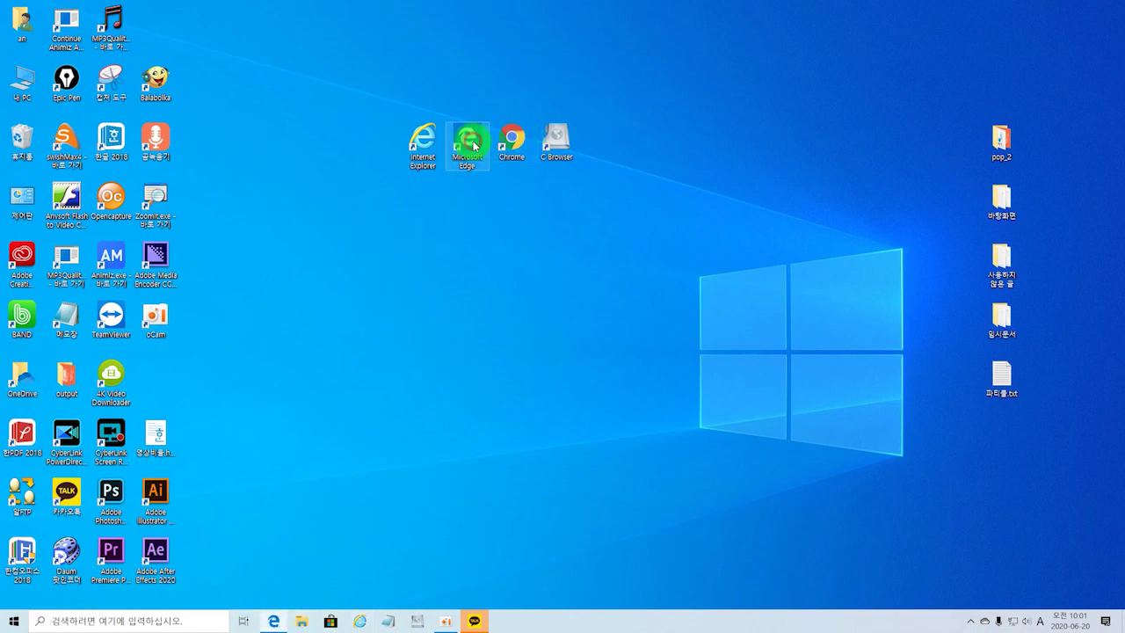
double_click(473, 146)
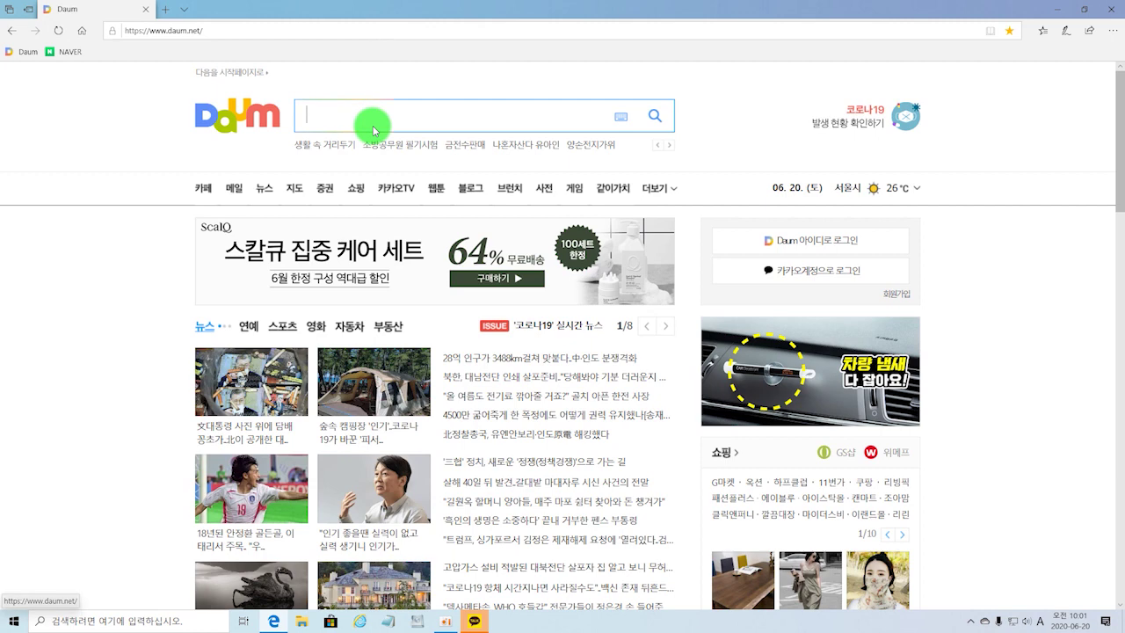
left_click(67, 55)
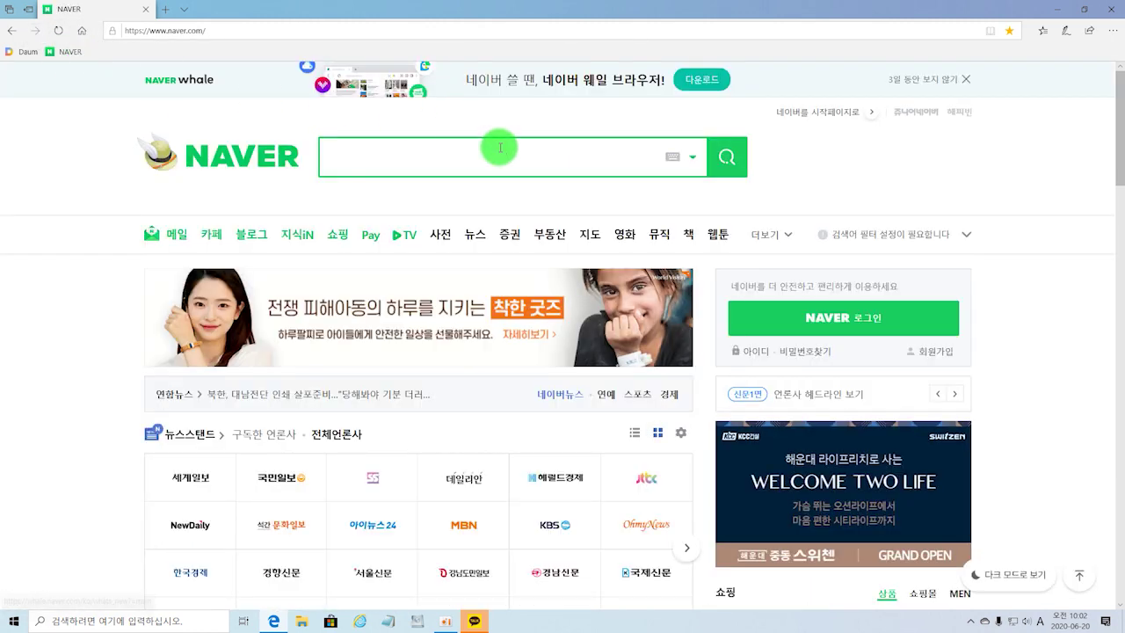
left_click(500, 148)
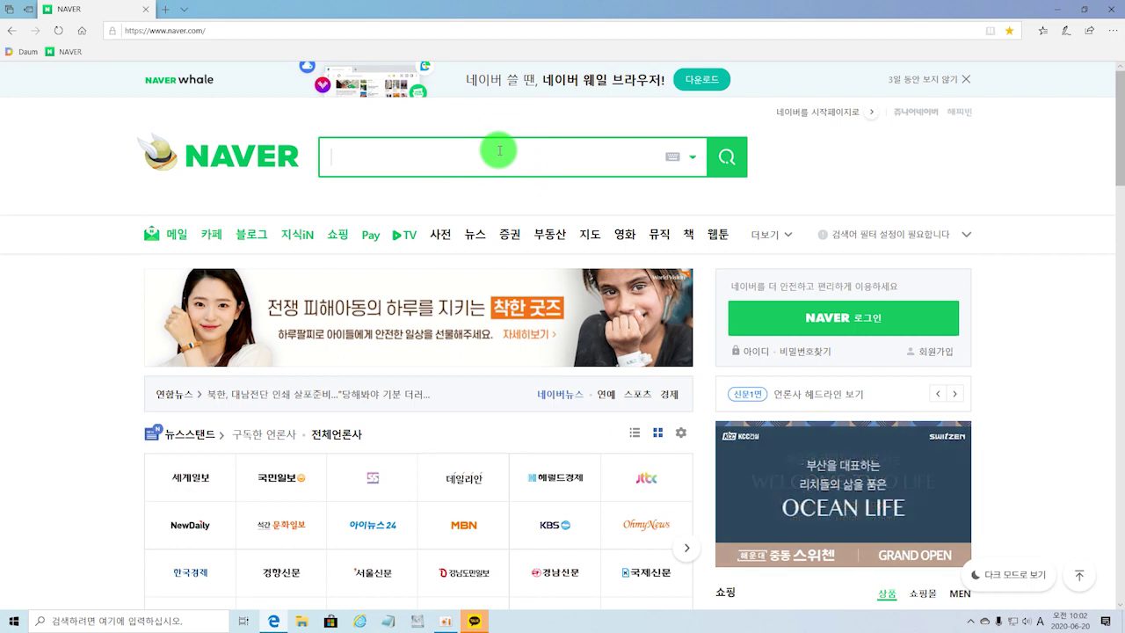
Return to the home page, and open Daum and NAVER again from the favorites bar.
left_click(82, 34)
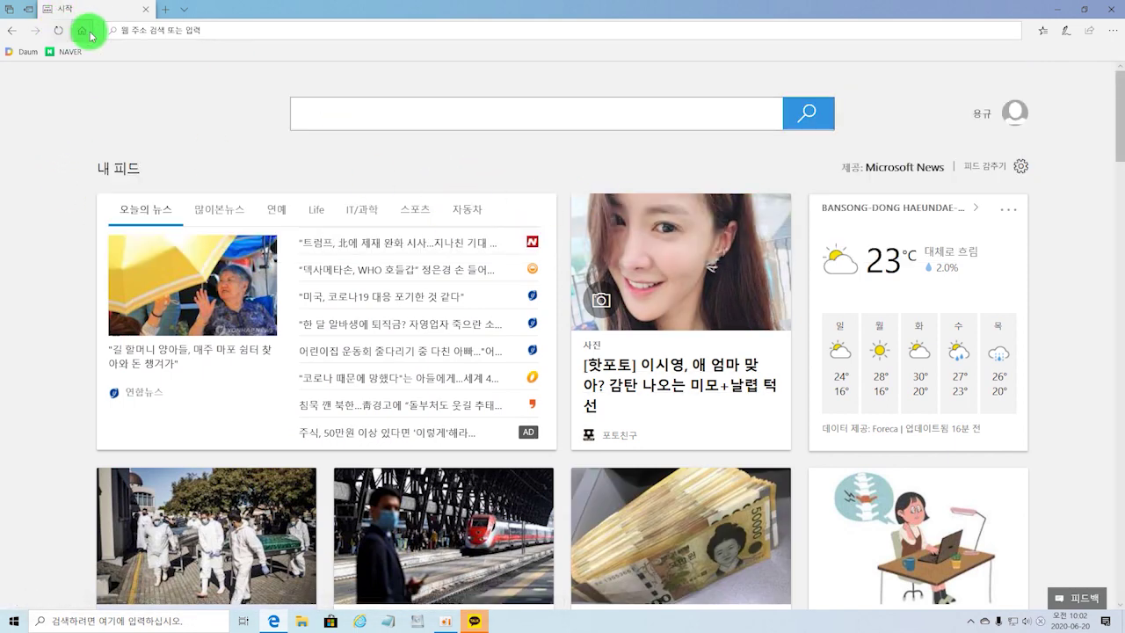
left_click(29, 55)
left_click(71, 57)
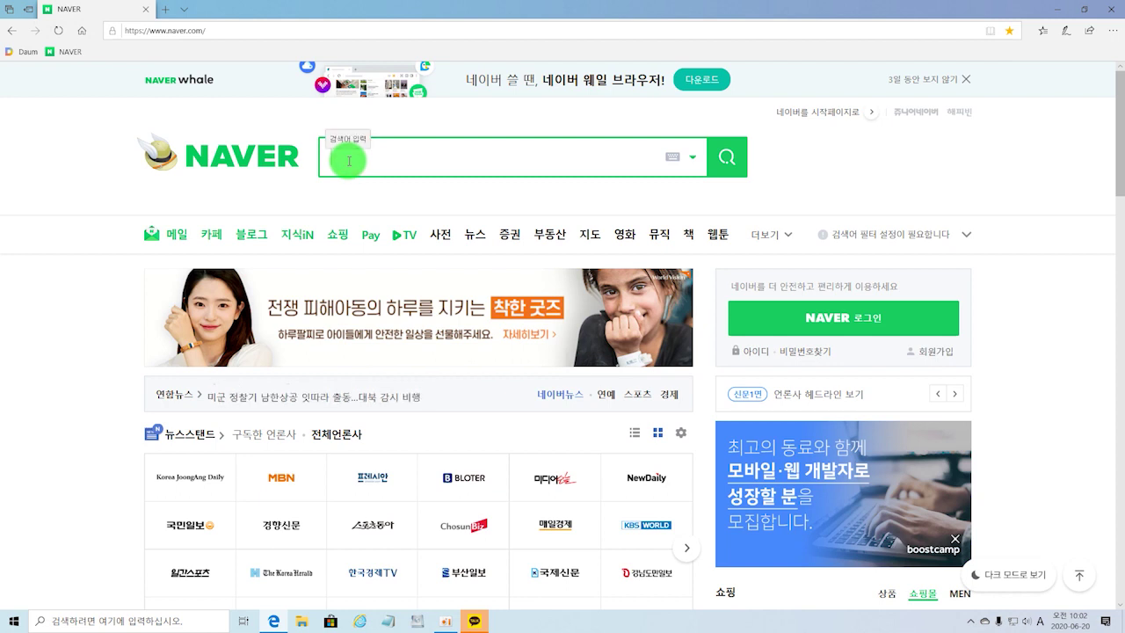
type("to")
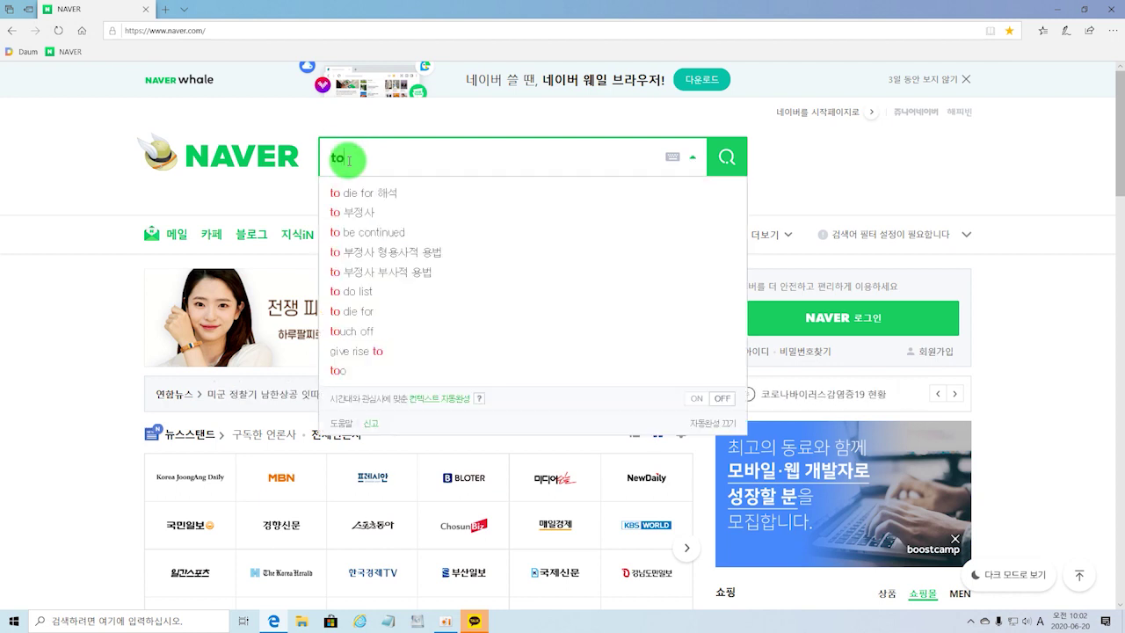
key("BackSpace")
key("BackSpace")
type("you")
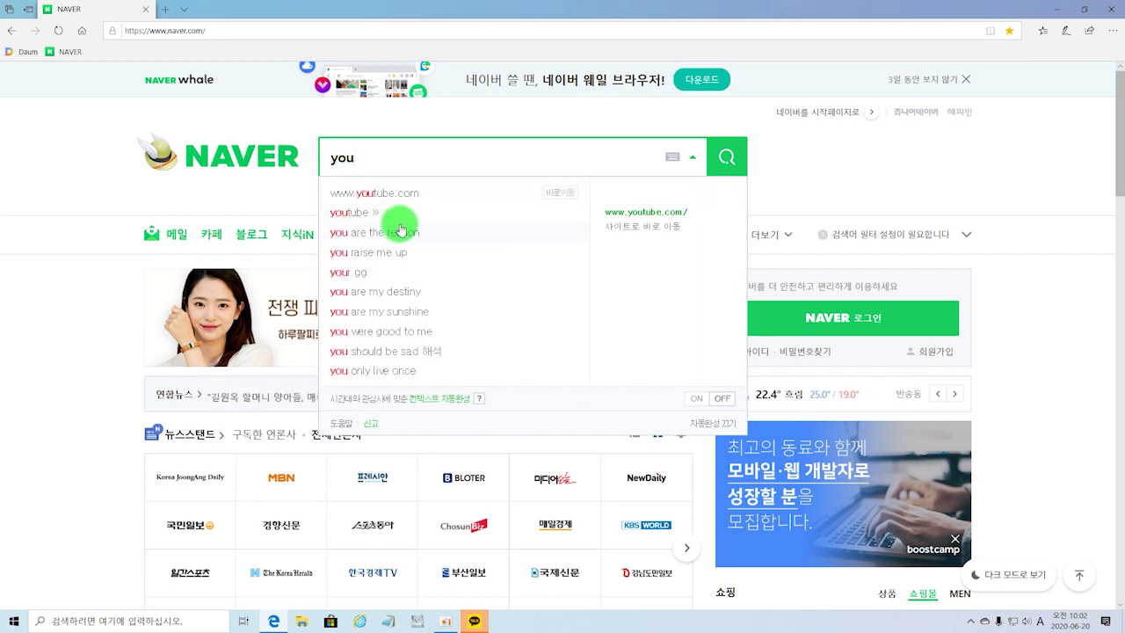
left_click(378, 192)
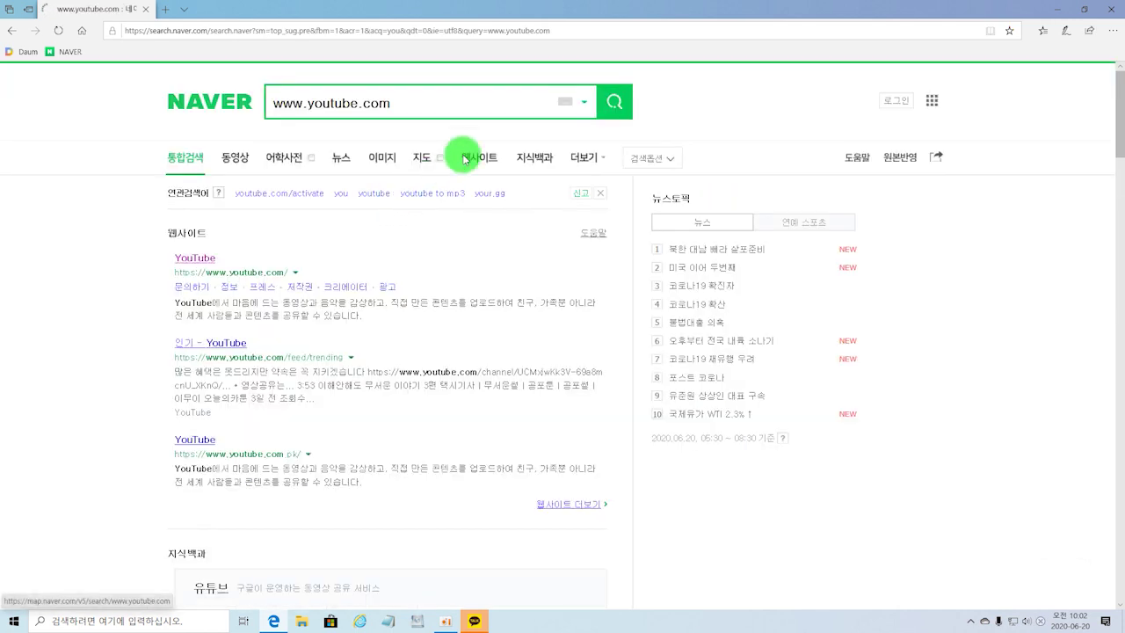
left_click(228, 273)
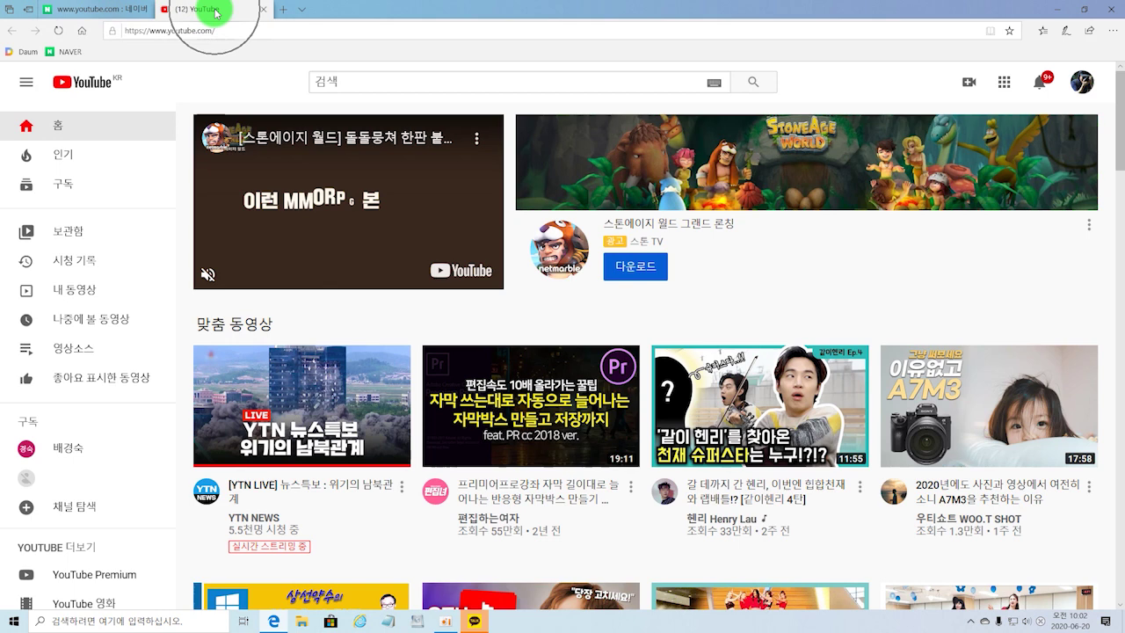
Switch between the NAVER results and YouTube tabs, and show and hide the tab previews.
left_click(90, 15)
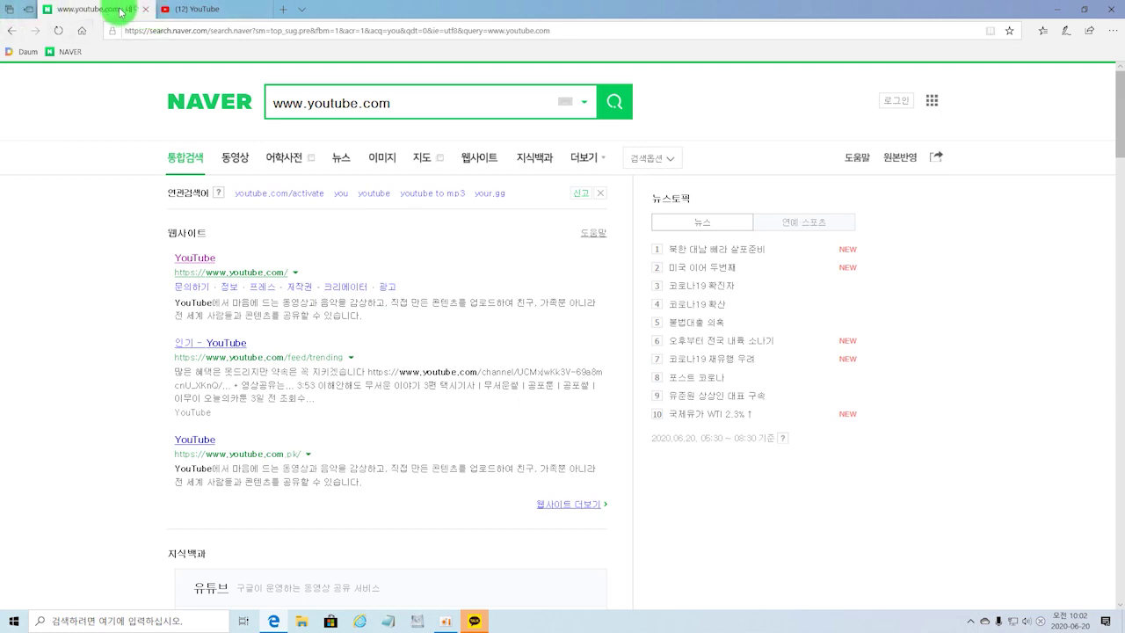
left_click(208, 11)
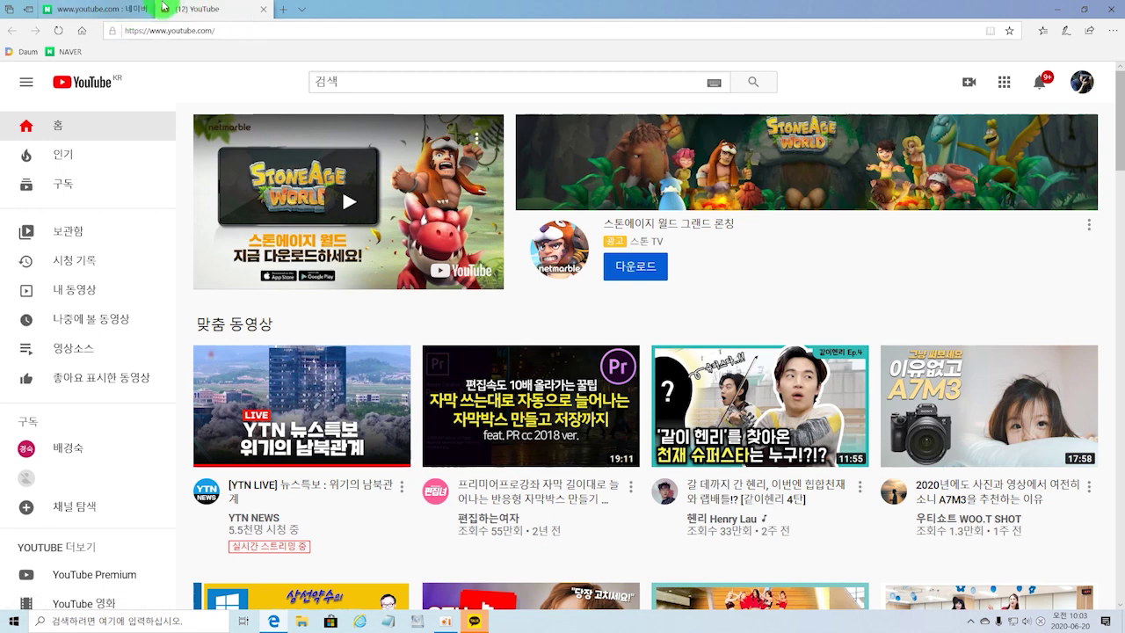
left_click(304, 16)
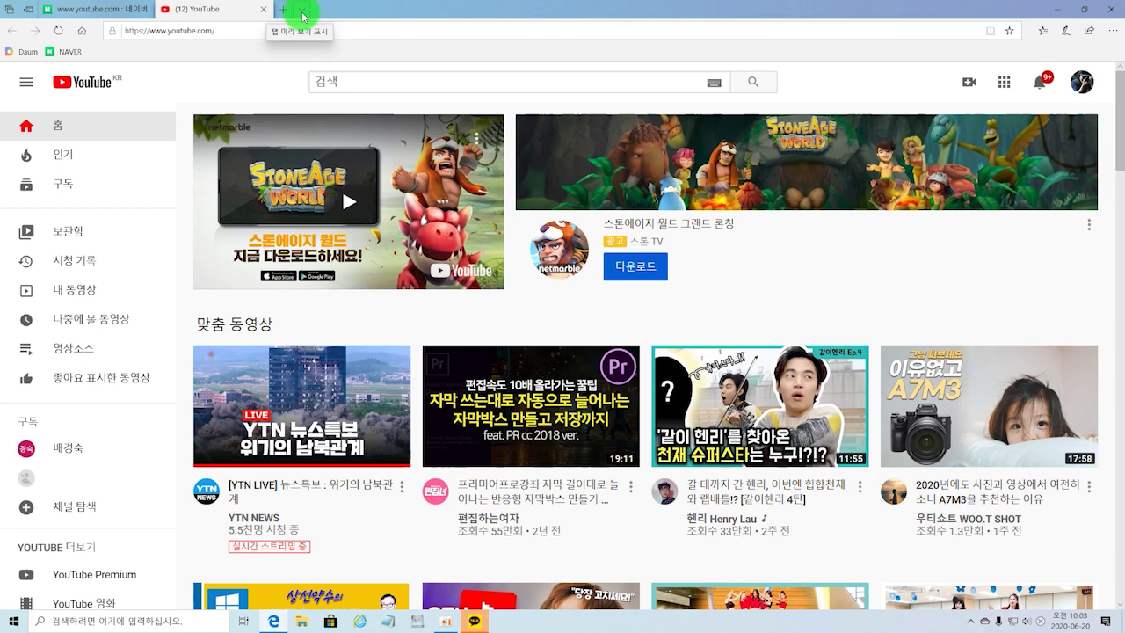
left_click(303, 16)
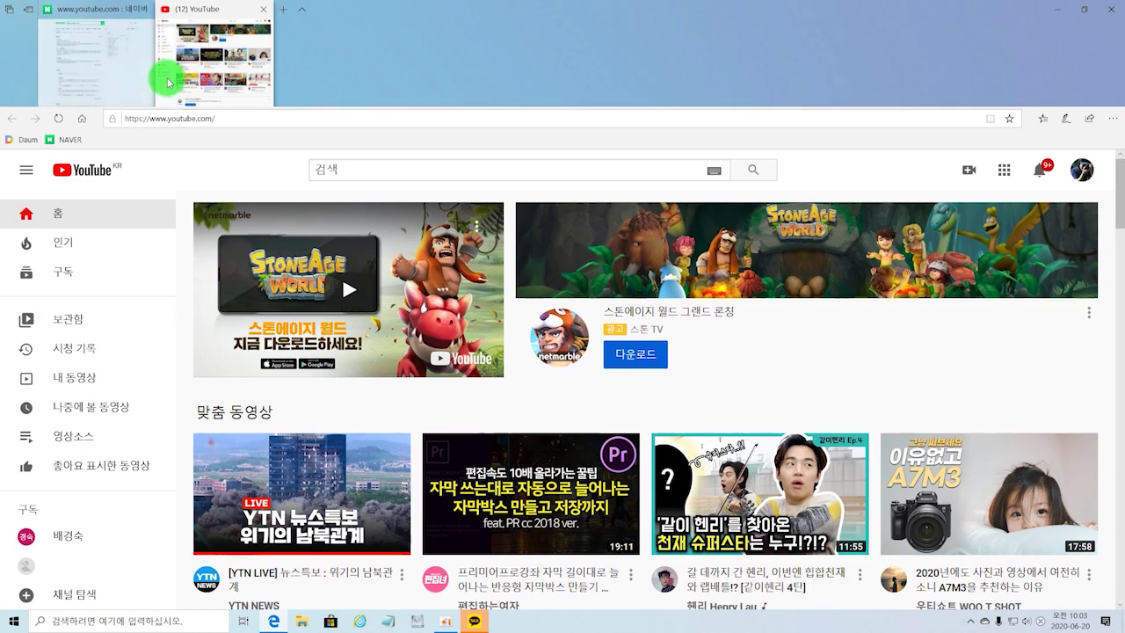
left_click(304, 12)
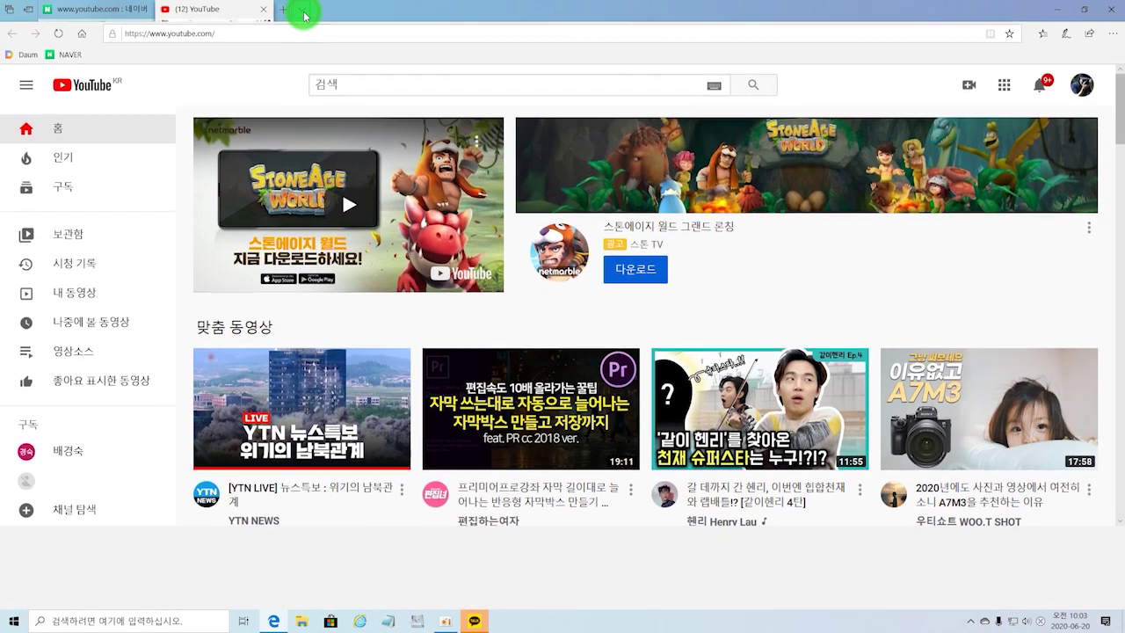
left_click(304, 13)
left_click(303, 12)
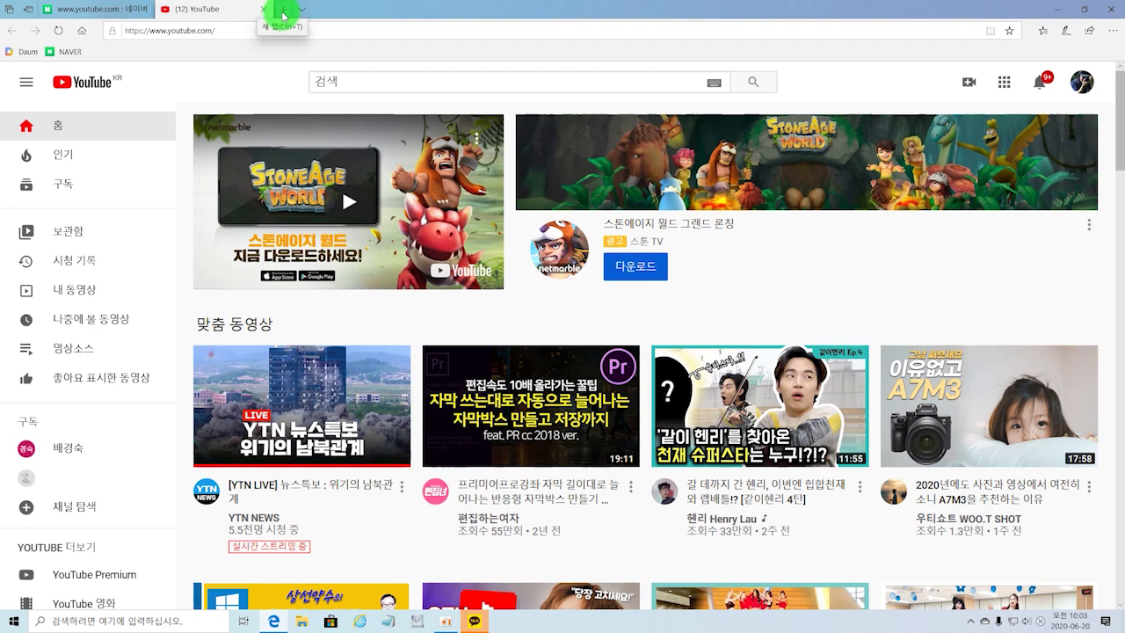
Open a new tab and bring up Edge's general settings.
left_click(282, 15)
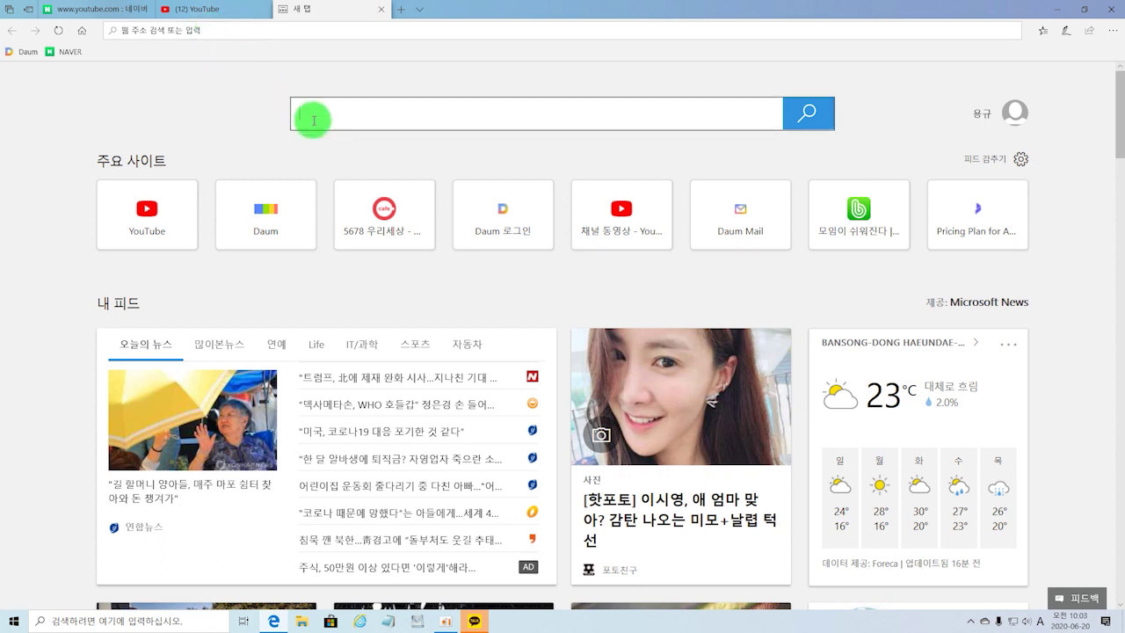
left_click(383, 122)
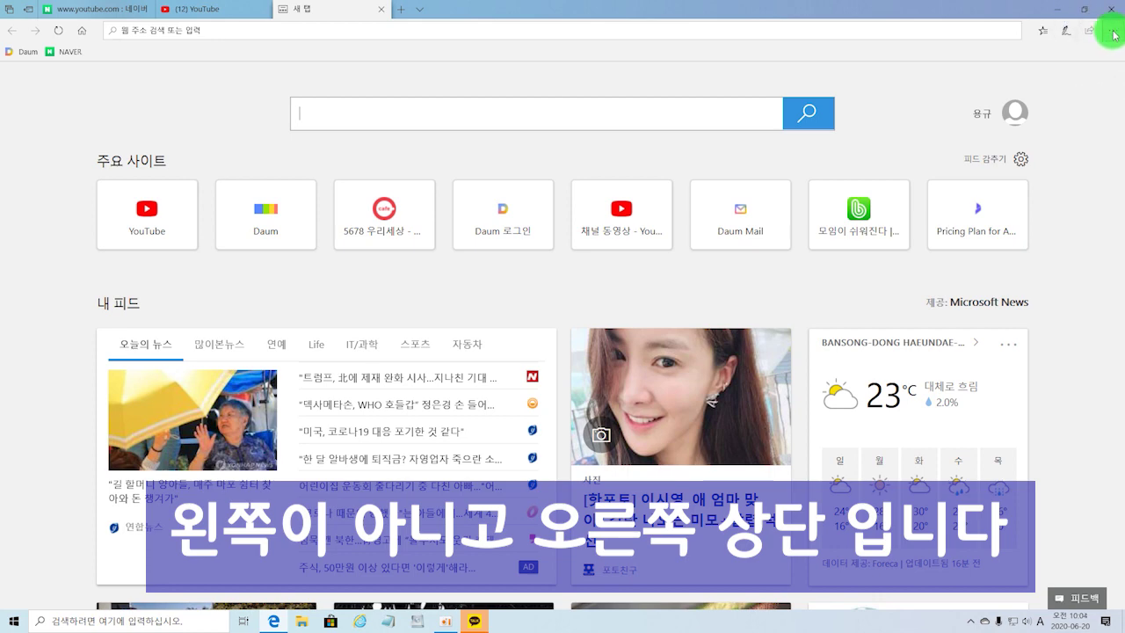
left_click(1115, 33)
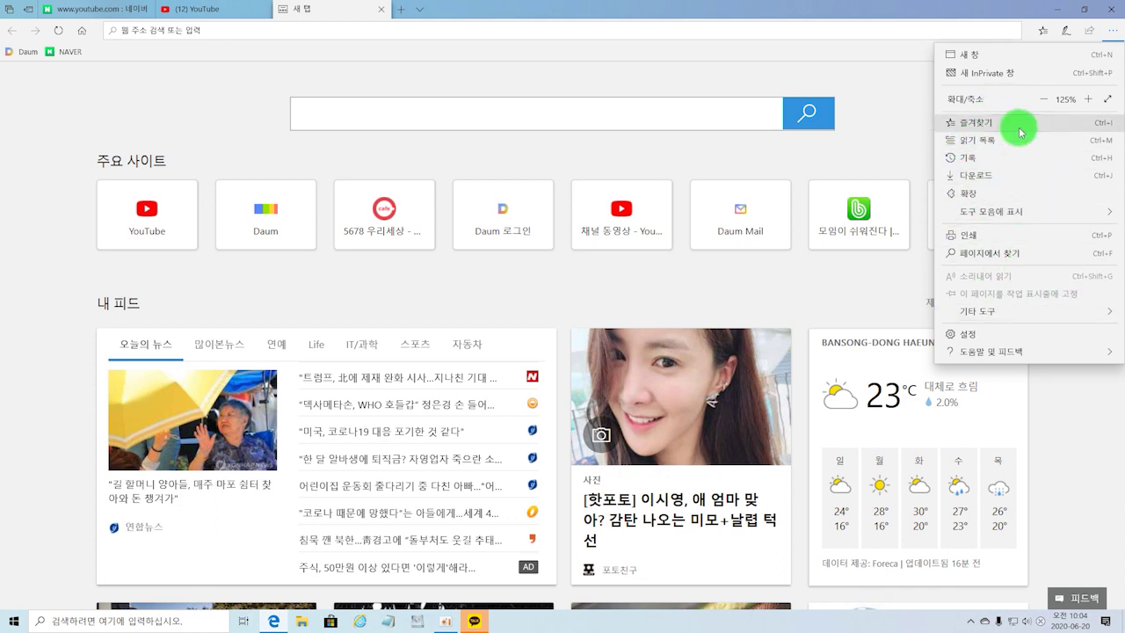
left_click(969, 337)
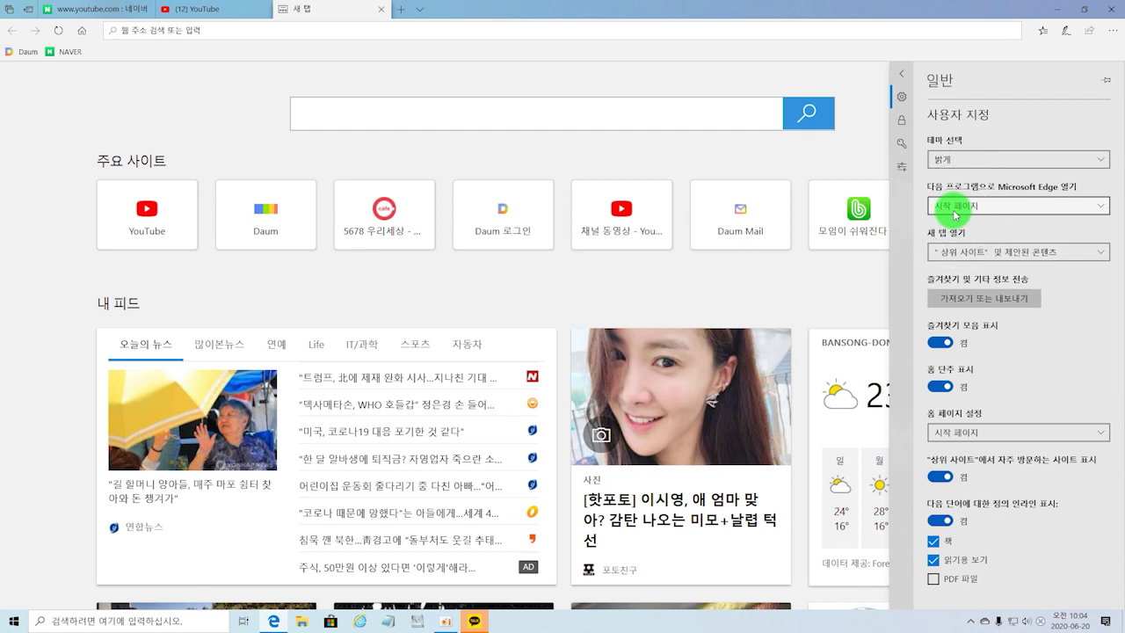
Set Edge to open with specific pages (특정 페이지), saving daum.net and naver.cim as the startup pages.
left_click(1105, 209)
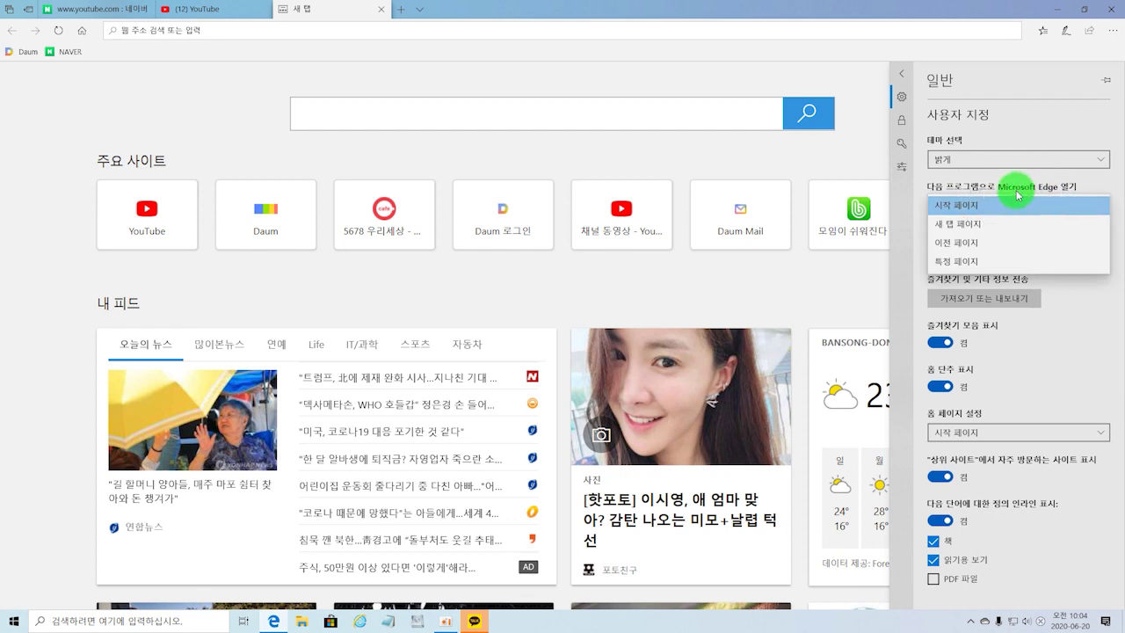
left_click(1048, 187)
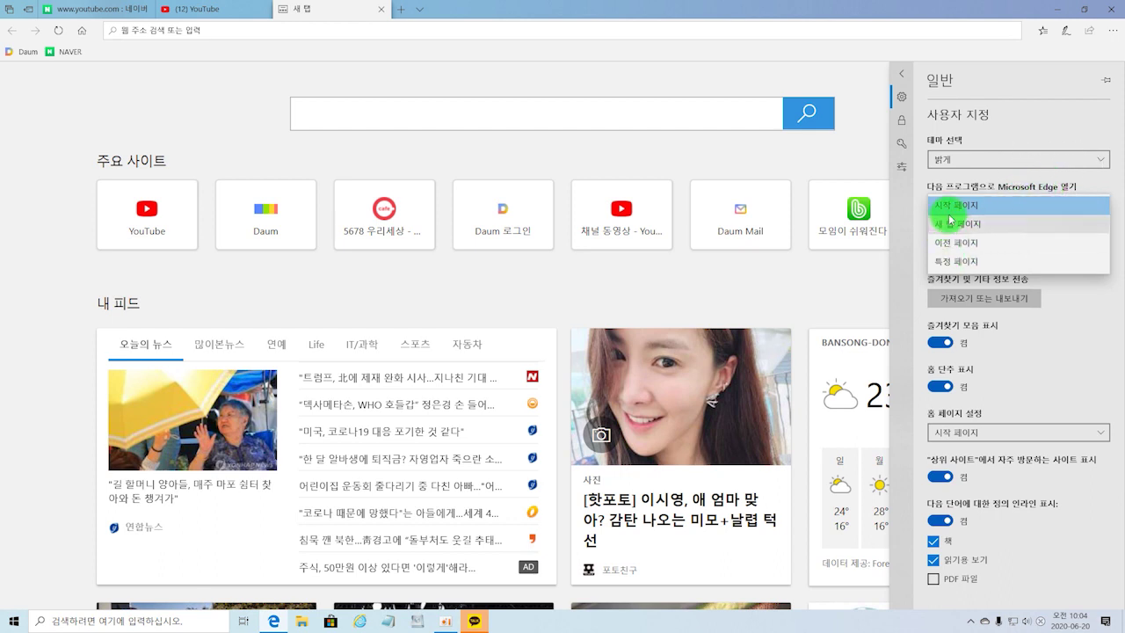
left_click(960, 262)
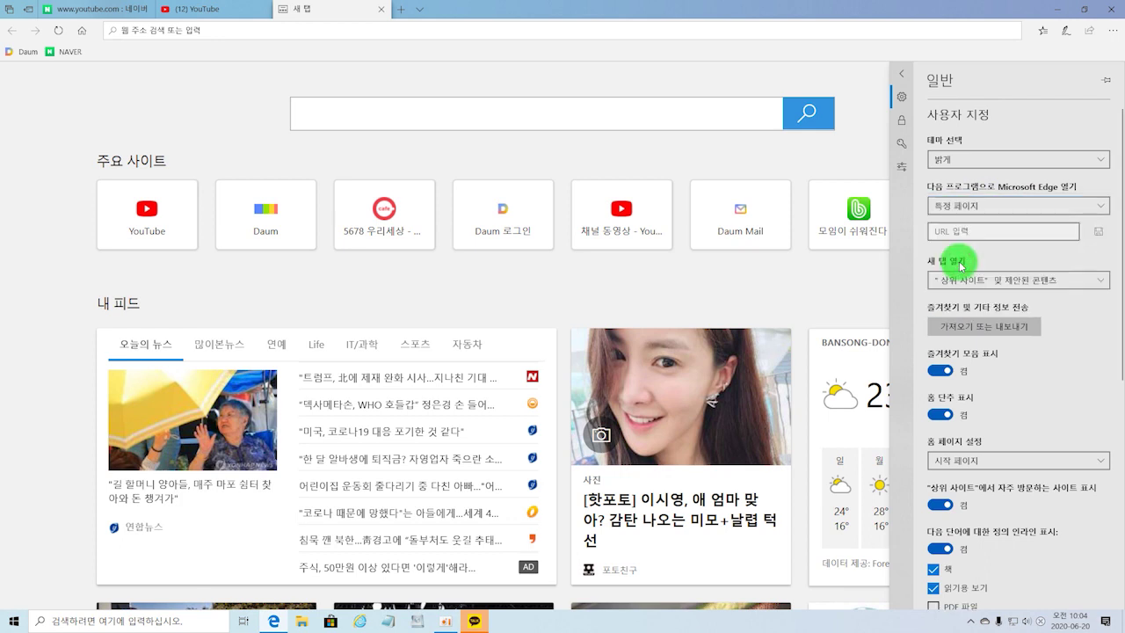
left_click(949, 231)
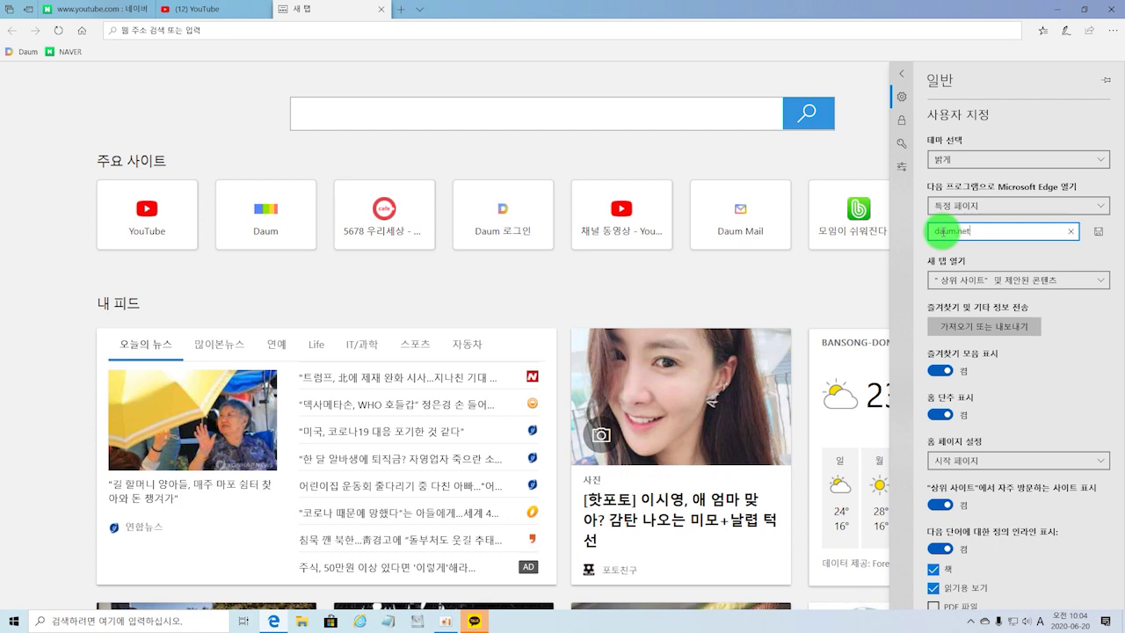
left_click(1099, 232)
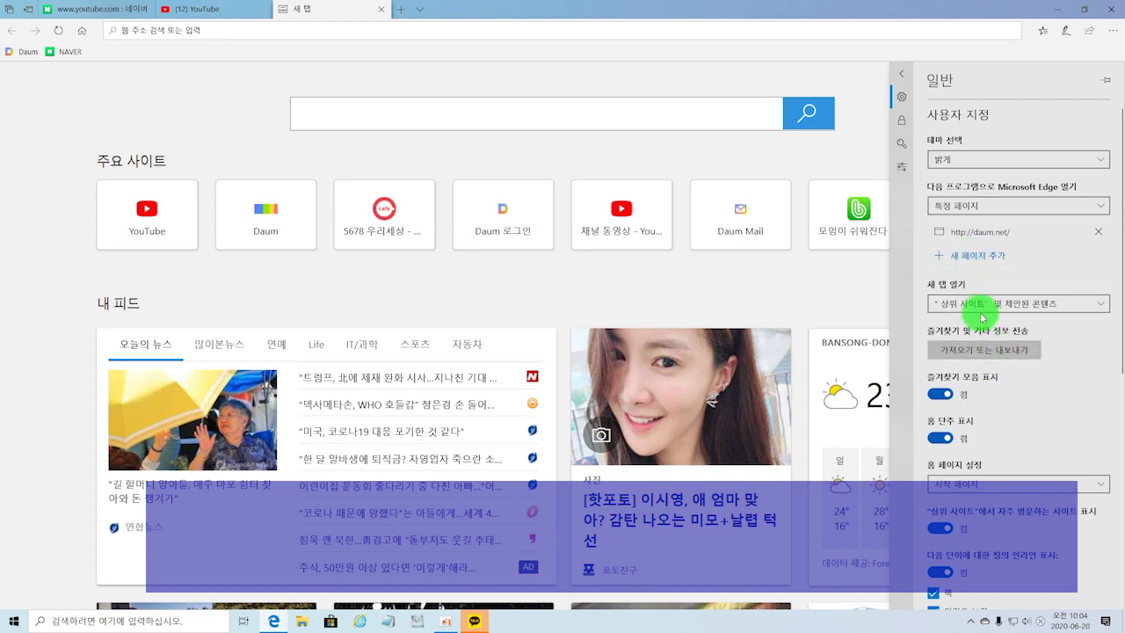
left_click(974, 257)
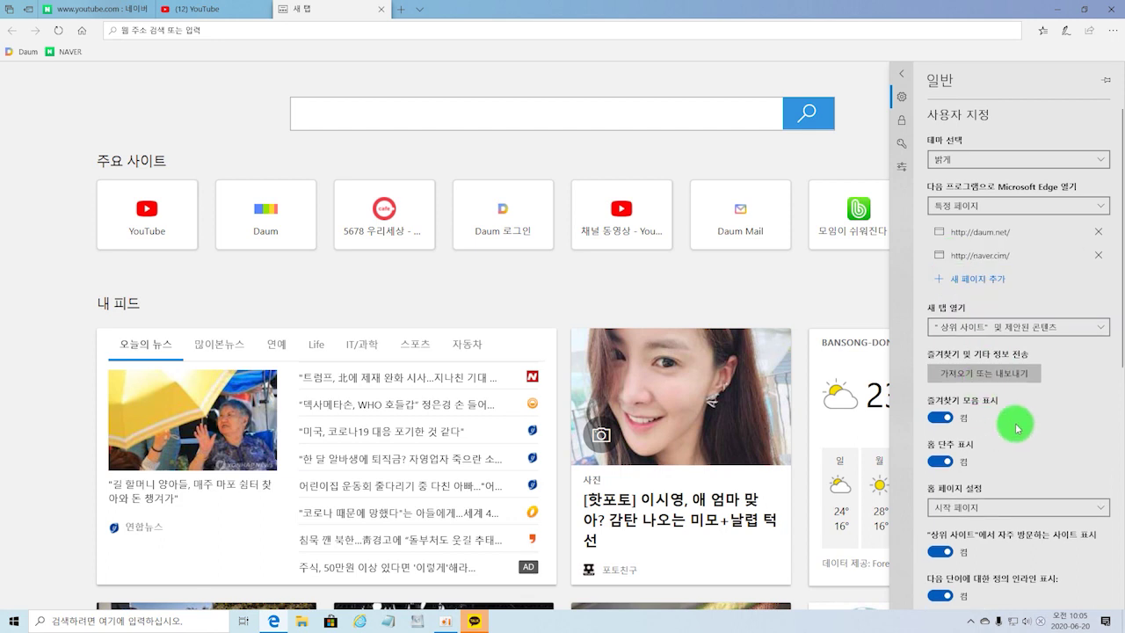
Set Edge's home page (홈 페이지 설정) to a specific page (특정 페이지) and save daum.net as its address.
scroll(1014, 426, "down", 2)
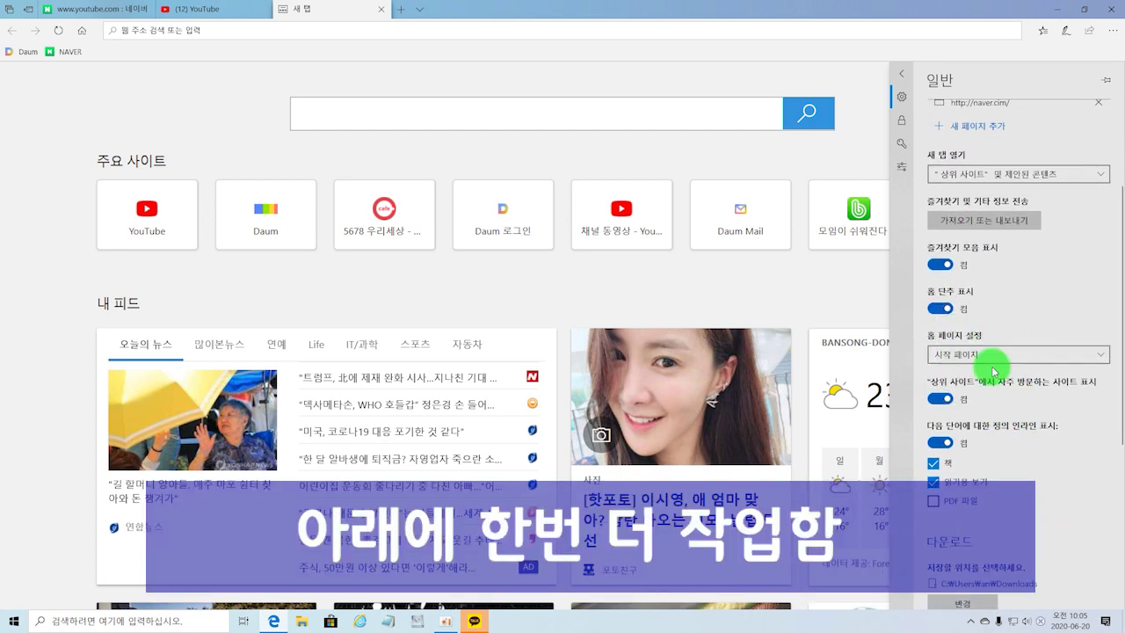
left_click(1103, 356)
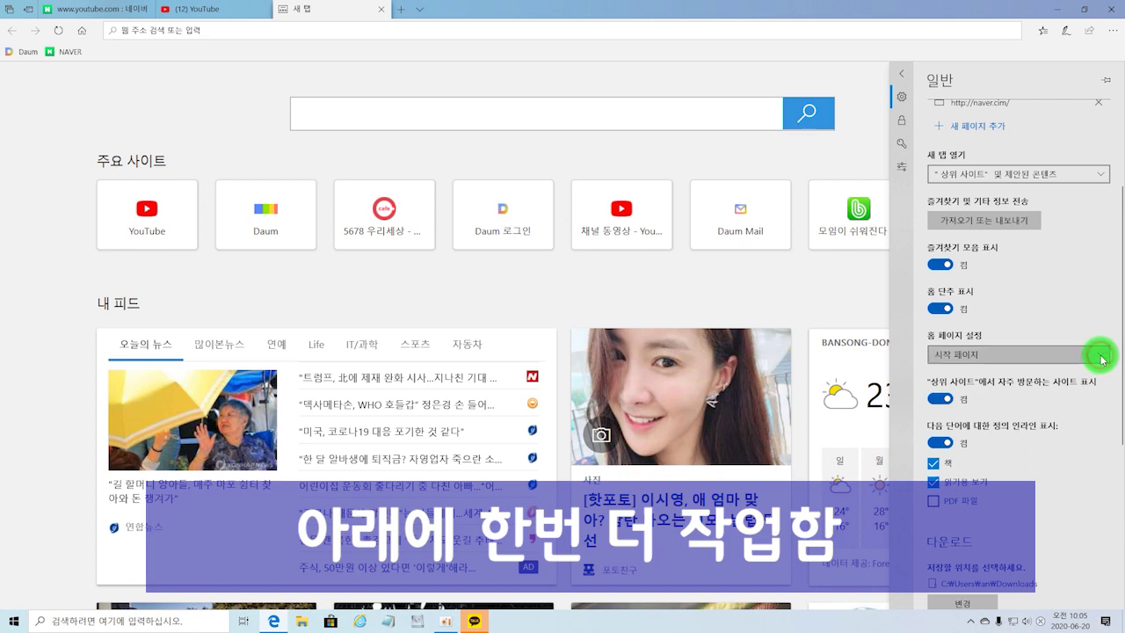
left_click(1048, 289)
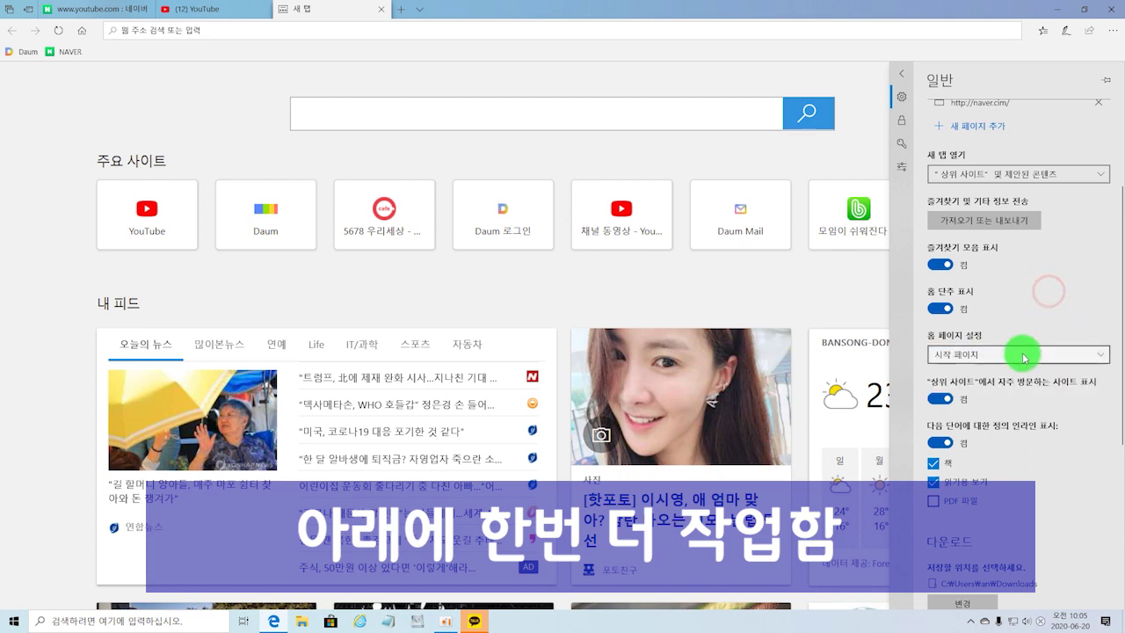
left_click(1106, 356)
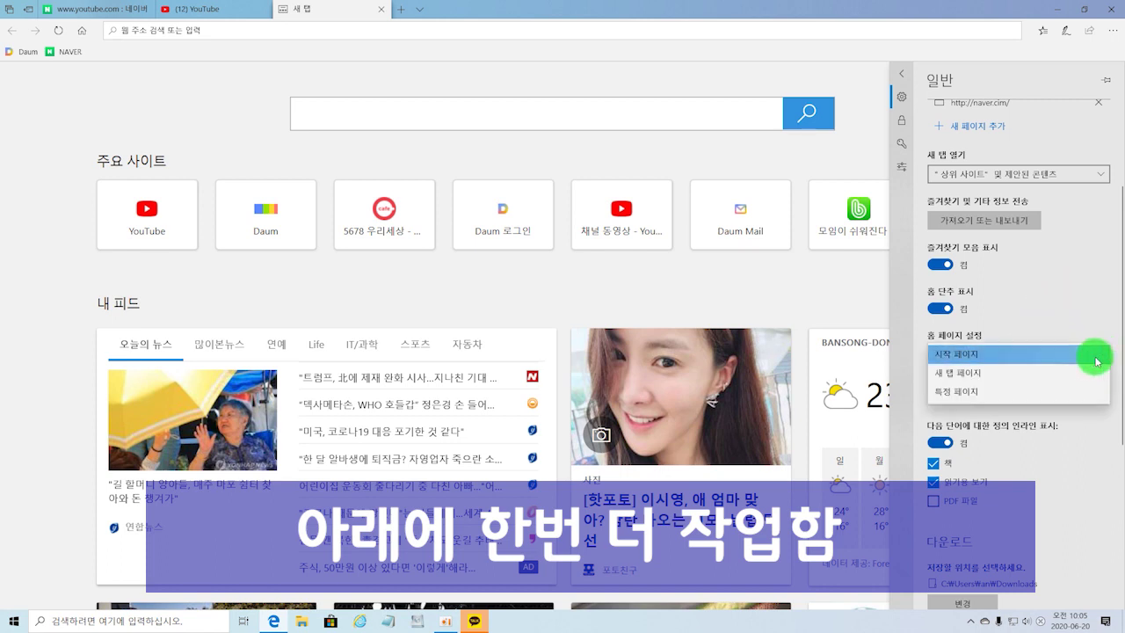
left_click(964, 393)
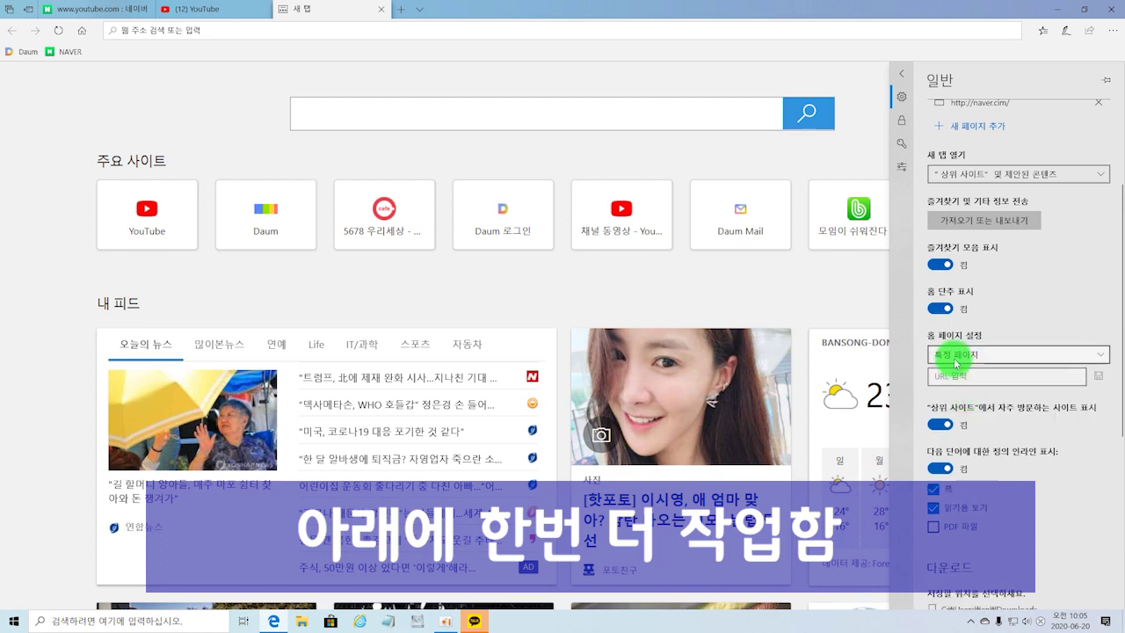
left_click(949, 356)
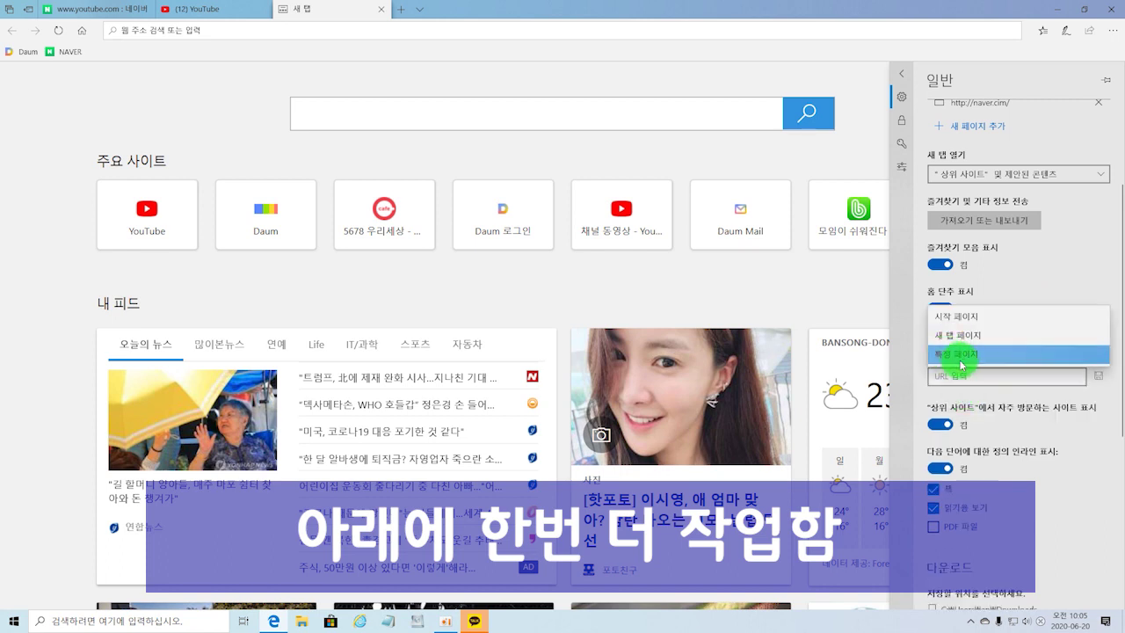
left_click(950, 357)
left_click(950, 376)
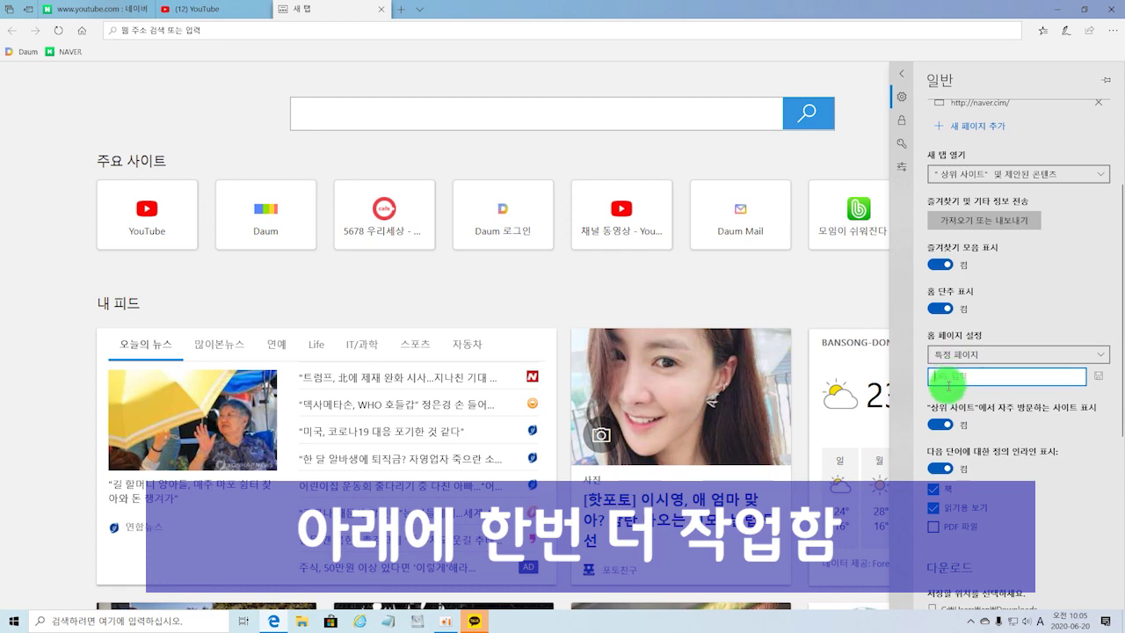
left_click(943, 379)
left_click(943, 379)
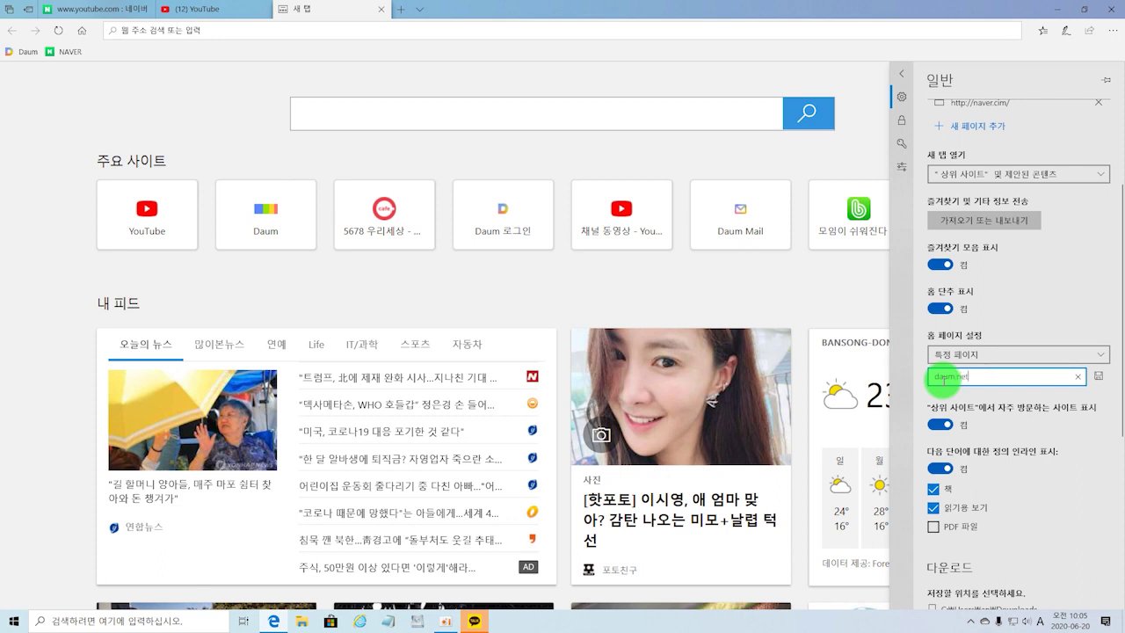
left_click(1099, 377)
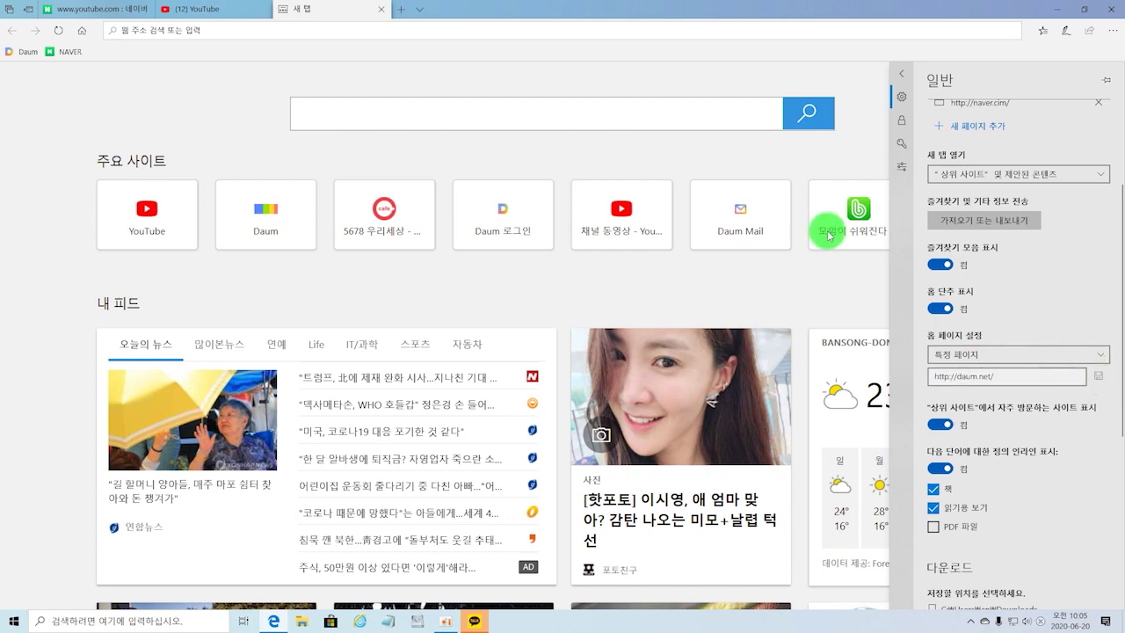
Close Edge together with all its open tabs and launch it again.
left_click(1113, 11)
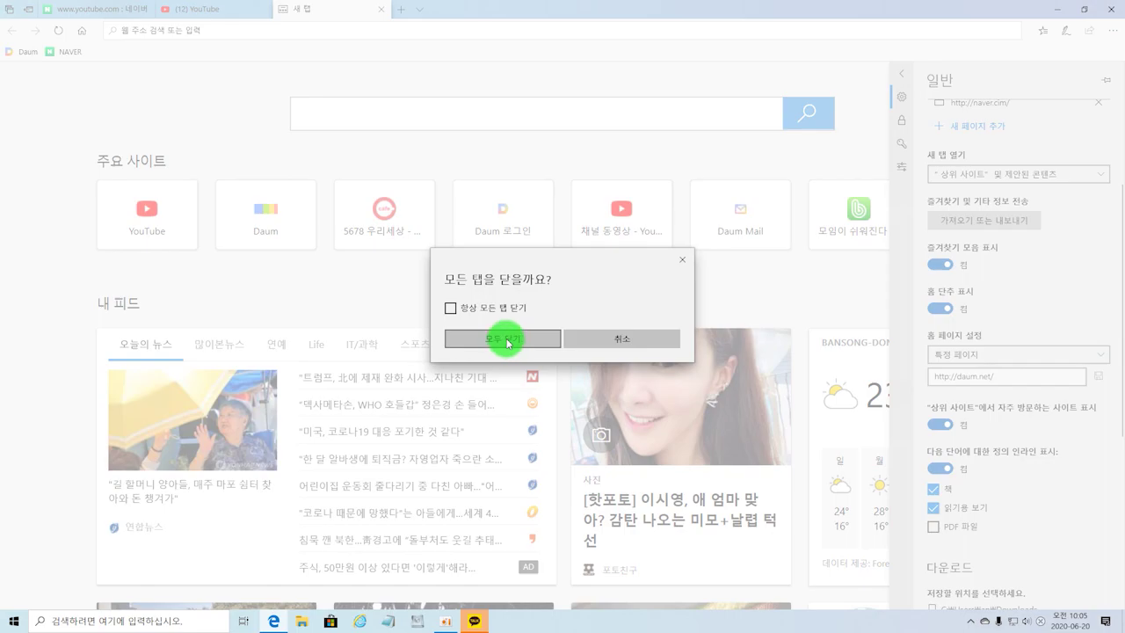
left_click(508, 342)
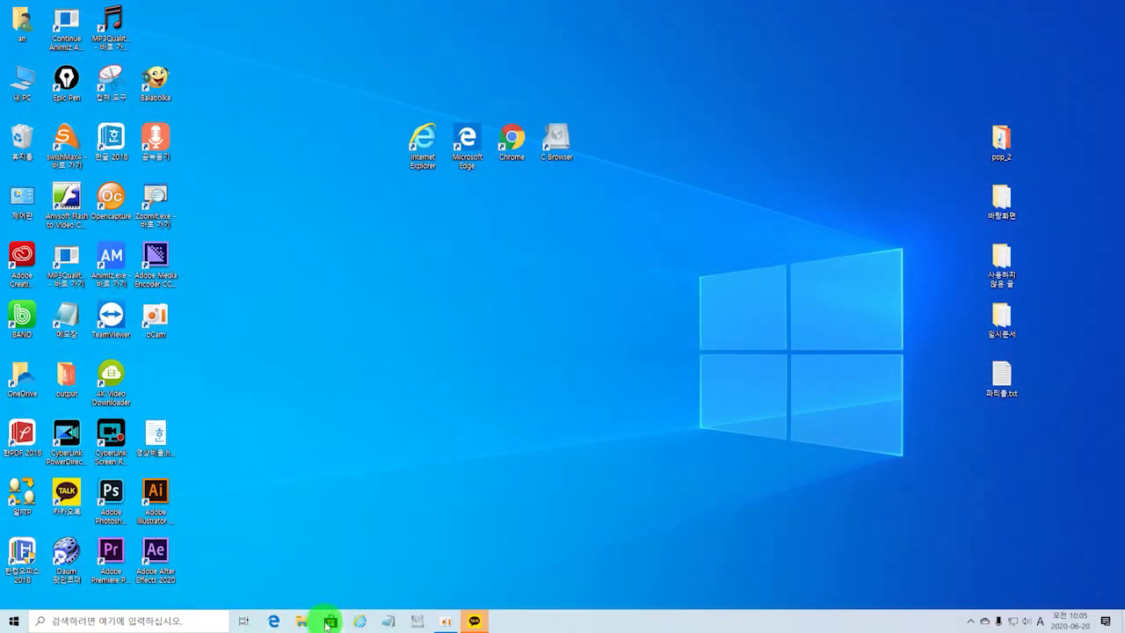
left_click(274, 621)
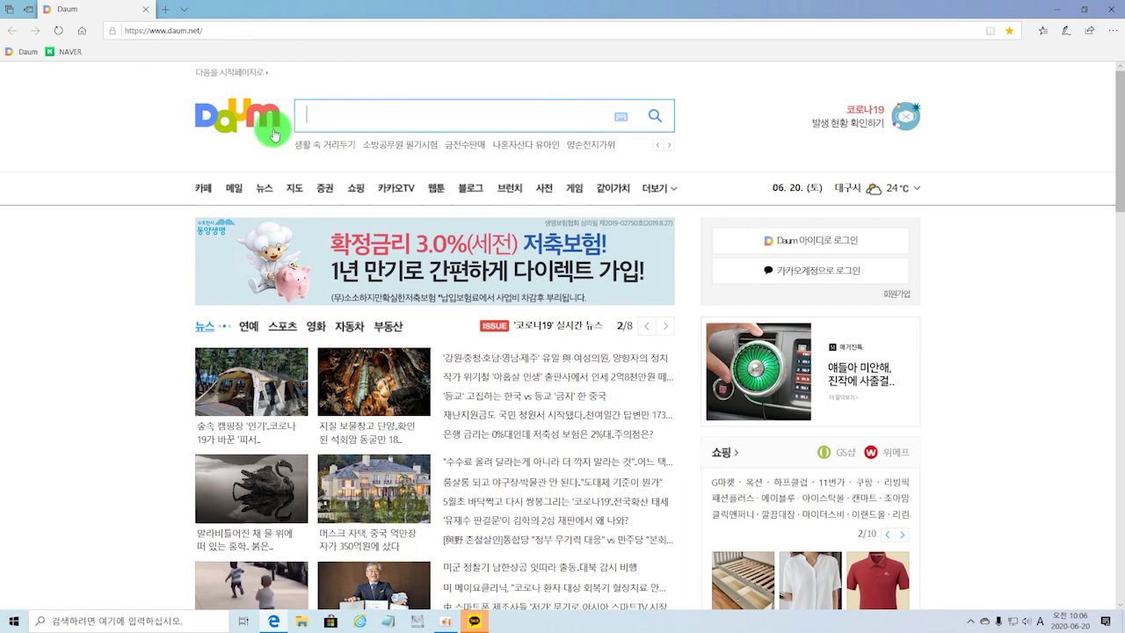
Open a new tab and examine the signed-in account shown on its page.
left_click(164, 10)
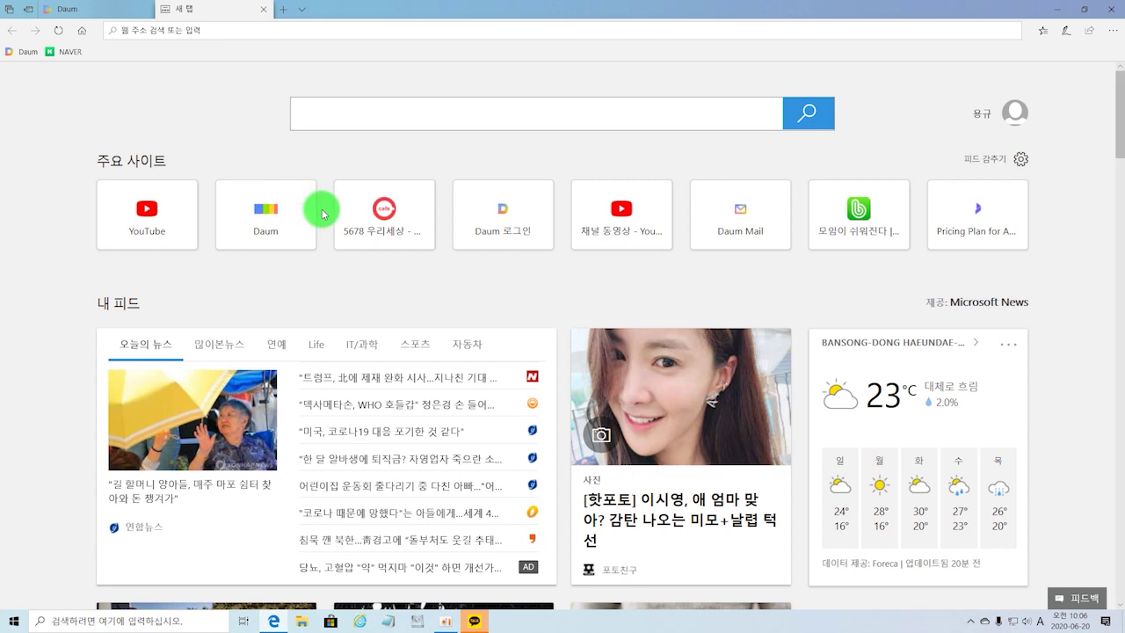
right_click(502, 273)
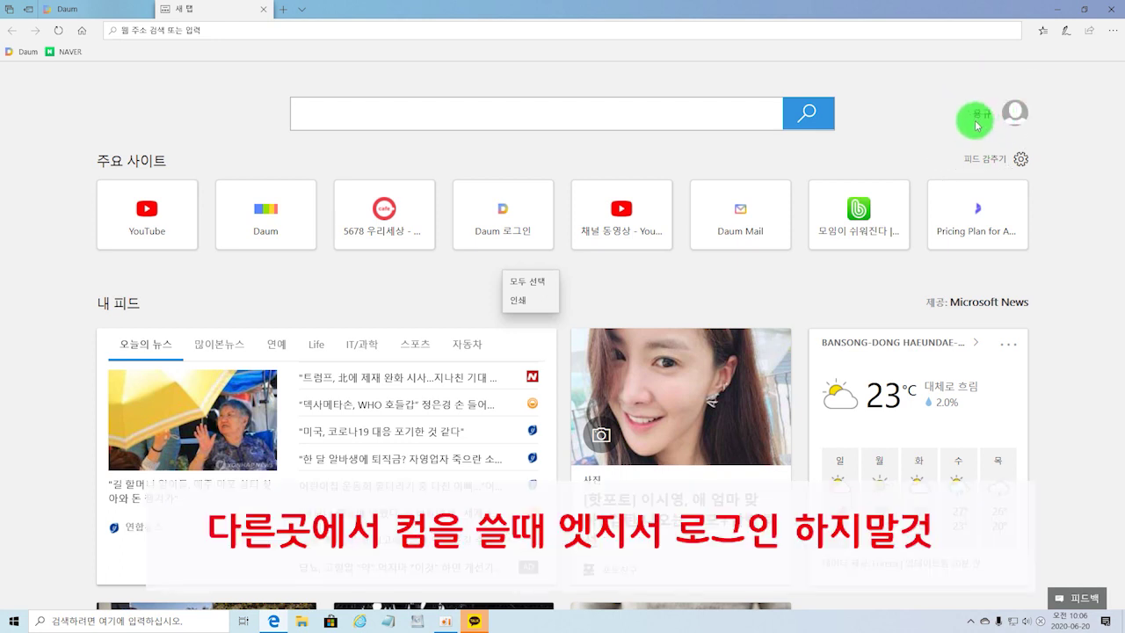
left_click(1008, 118)
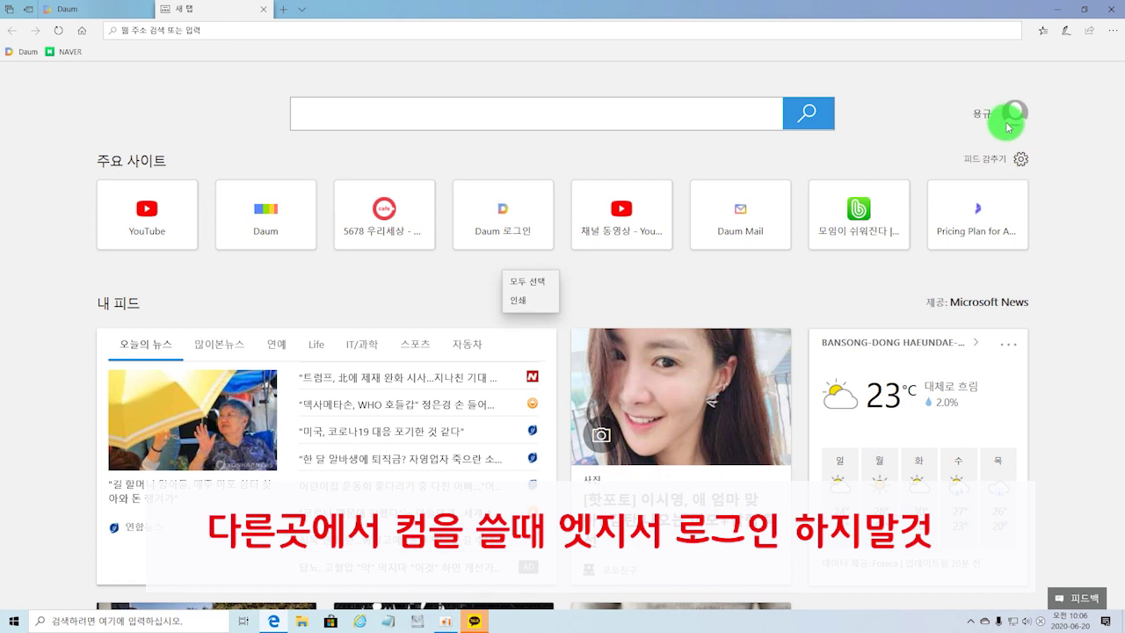
left_click(1006, 116)
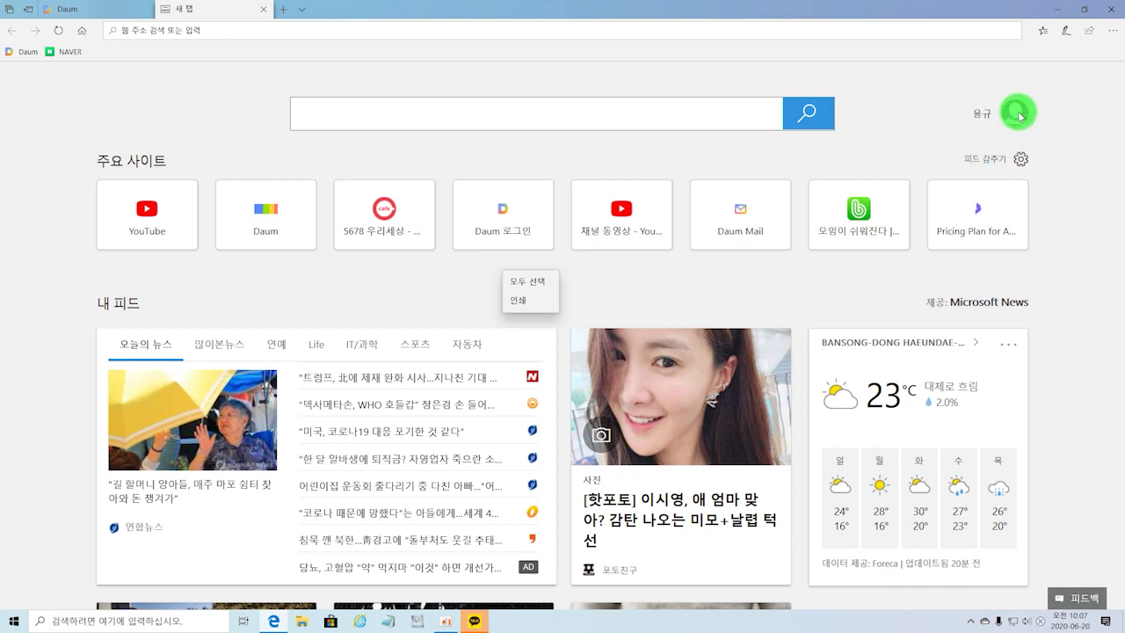
left_click(980, 119)
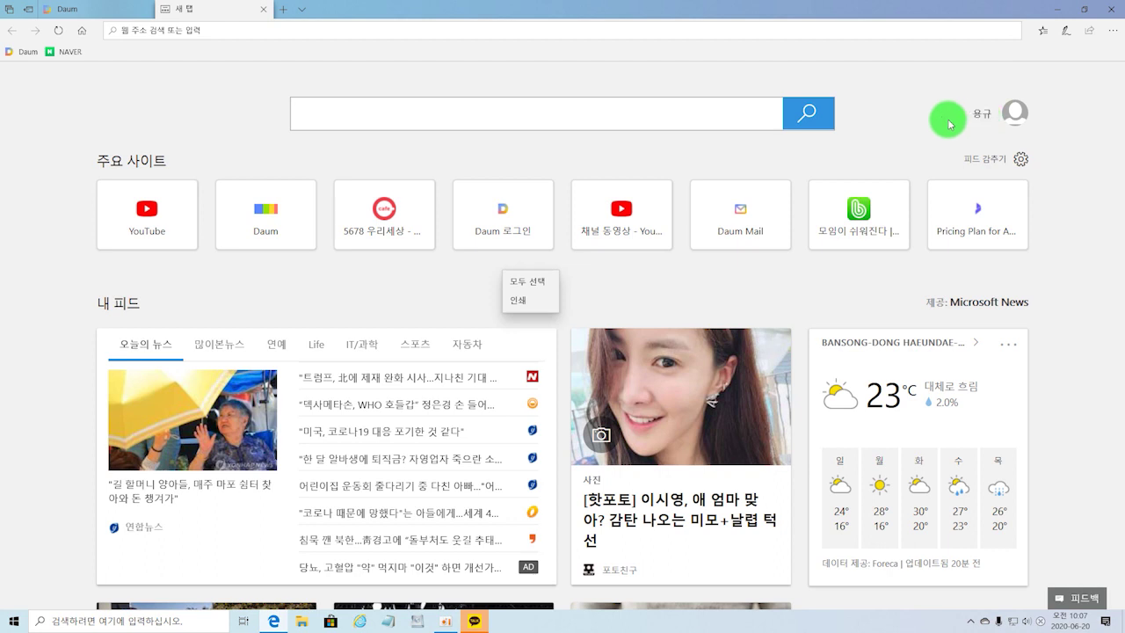
Open the first headline in the new tab's news feed, and close both the article and the new tab.
left_click(380, 380)
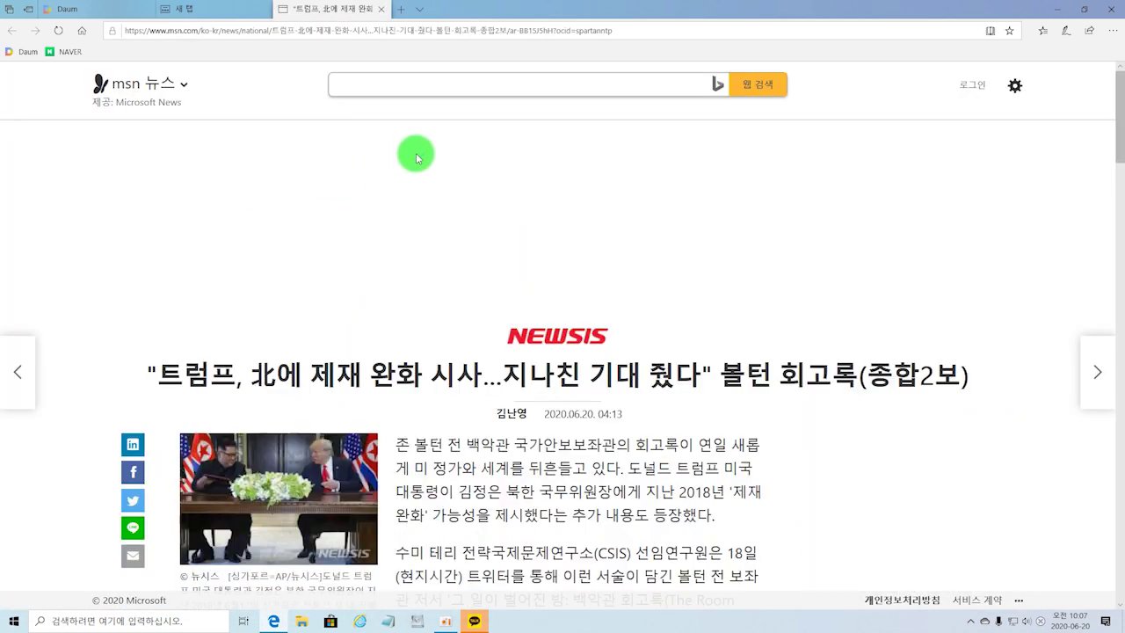
left_click(381, 10)
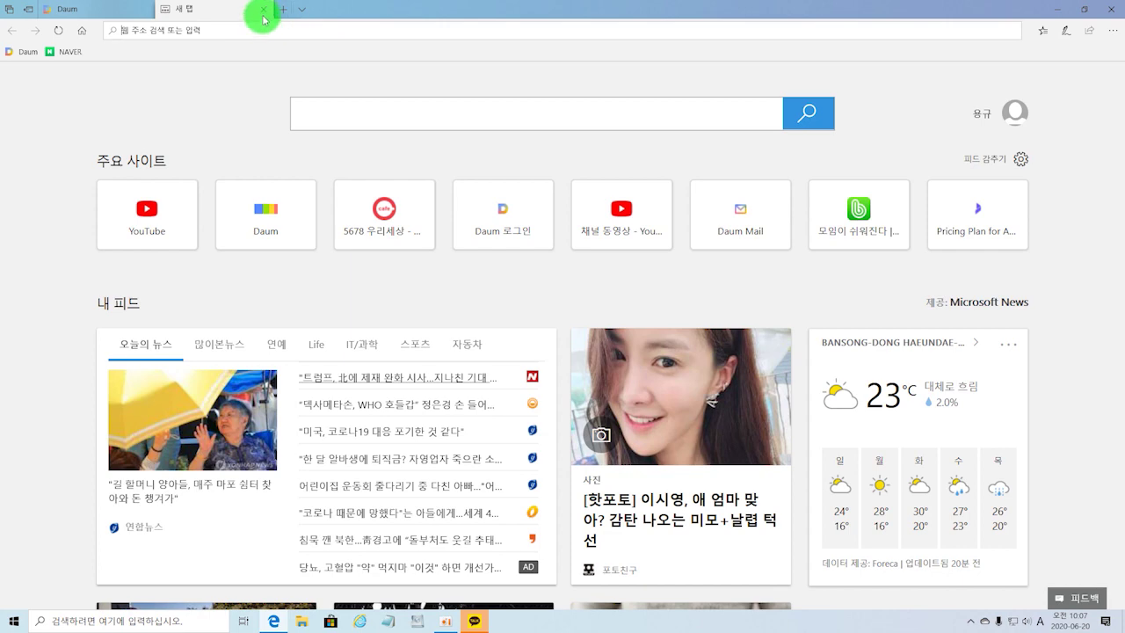
left_click(263, 9)
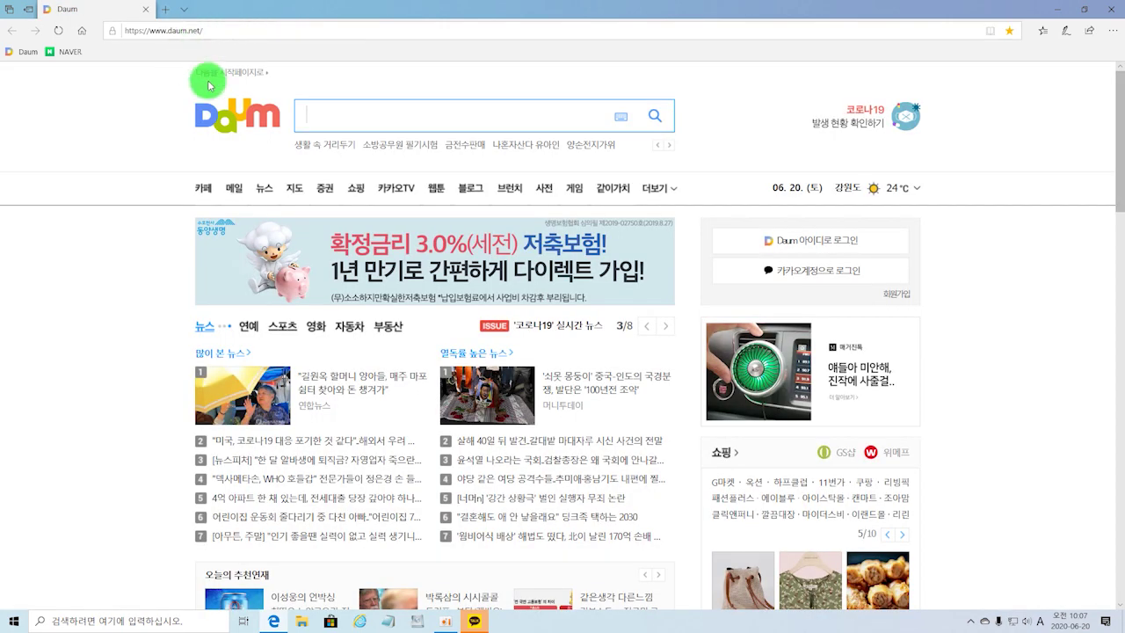
Search Daum for the suggested term 조선일보.
left_click(321, 111)
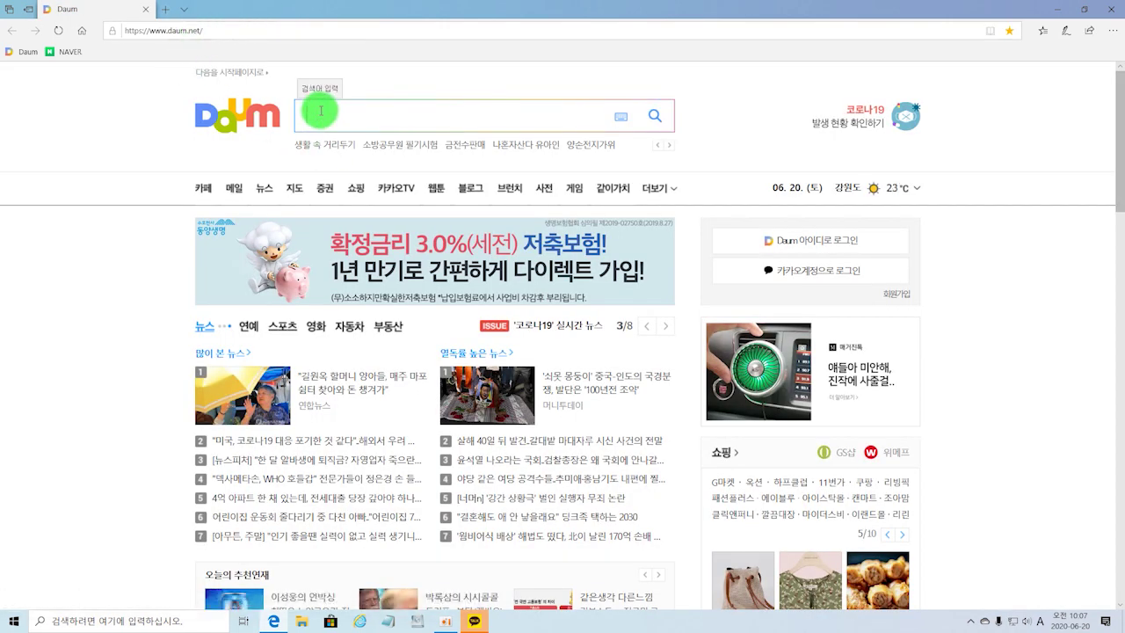
type("wh")
key("BackSpace")
key("BackSpace")
key("Hangul")
type("ㅈ")
type("선")
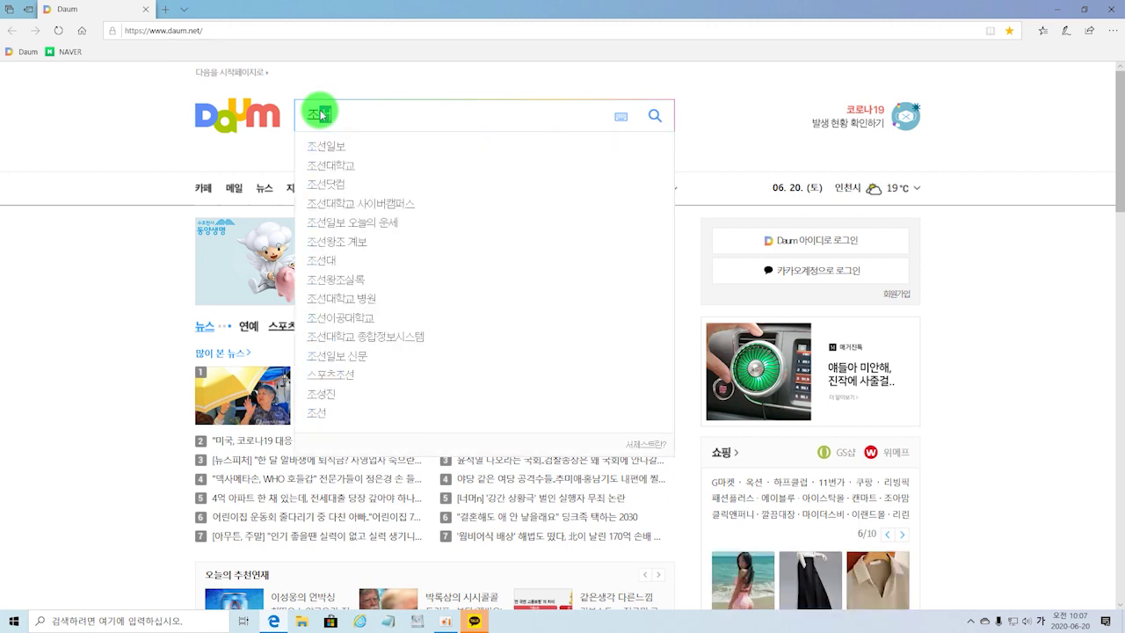
type("일보")
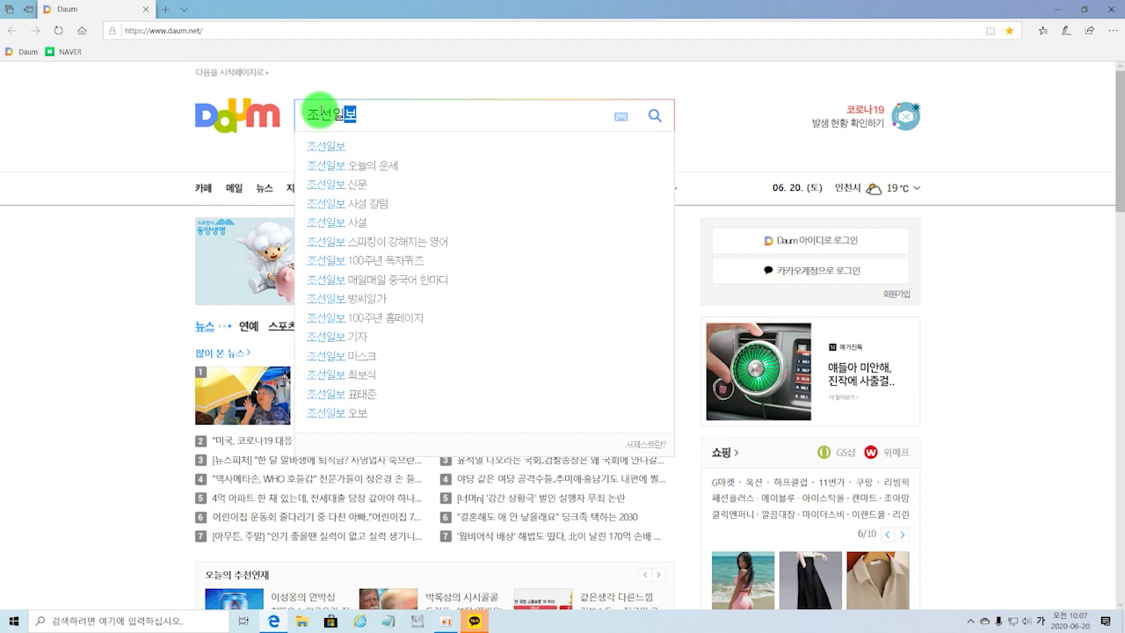
left_click(322, 145)
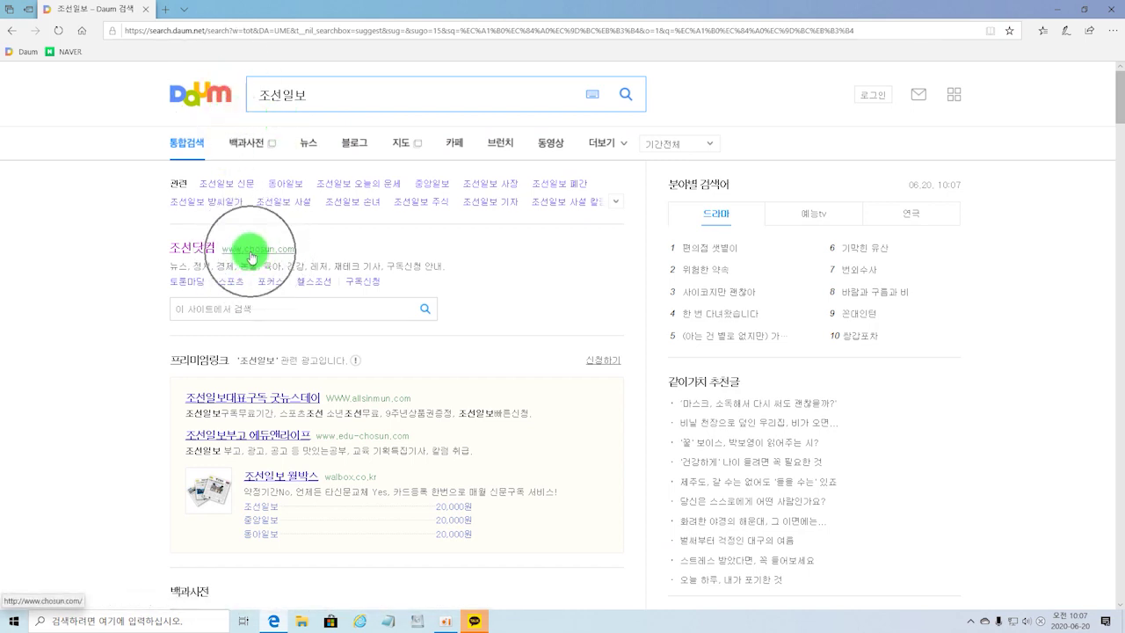
Open a new tab and search for the suggested term 조선일보 from that page's own search box.
left_click(166, 10)
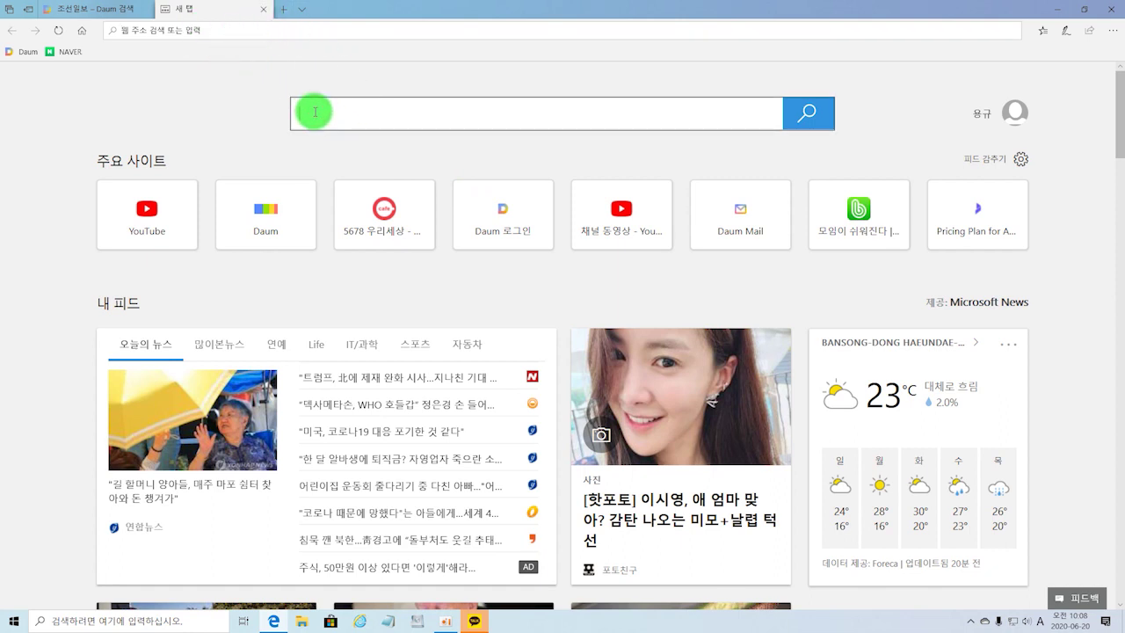
type("w")
key("BackSpace")
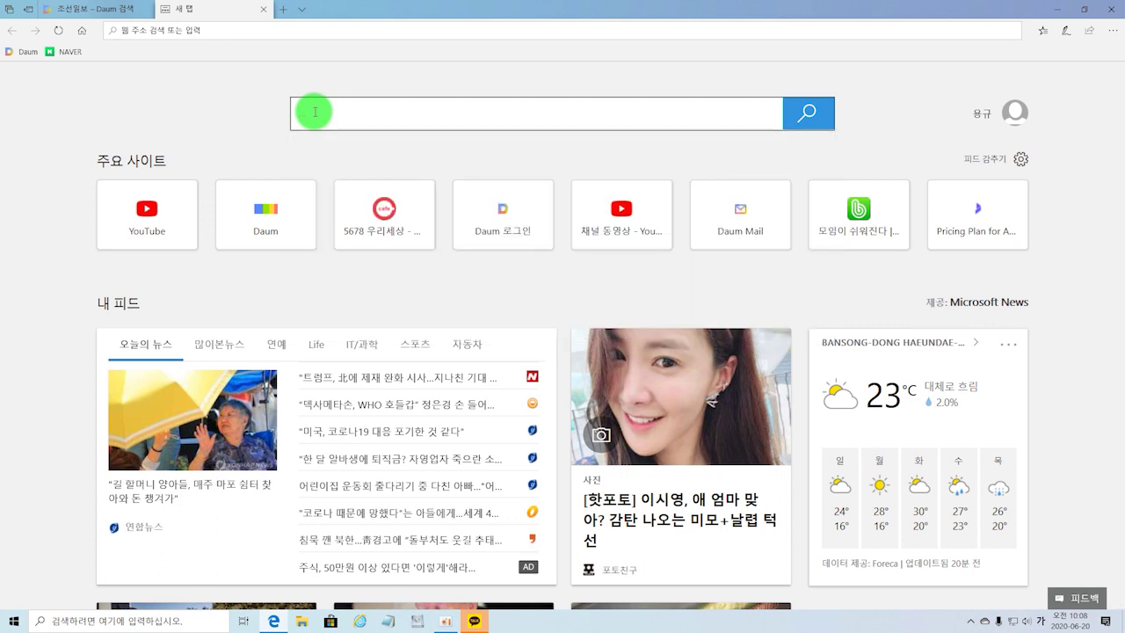
type("조선일보")
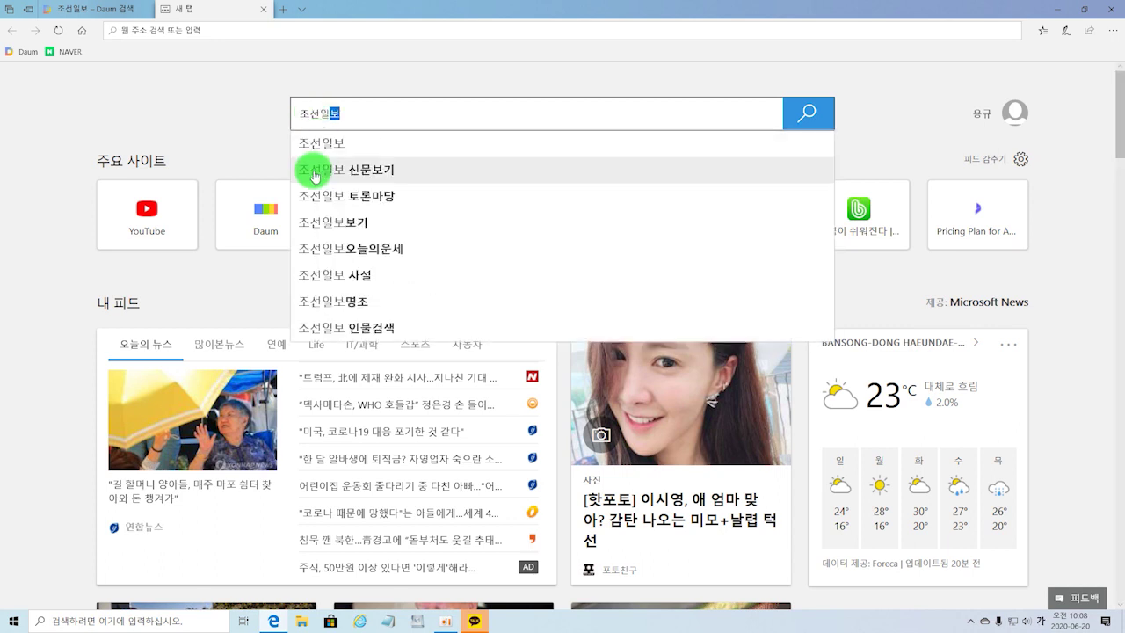
left_click(321, 142)
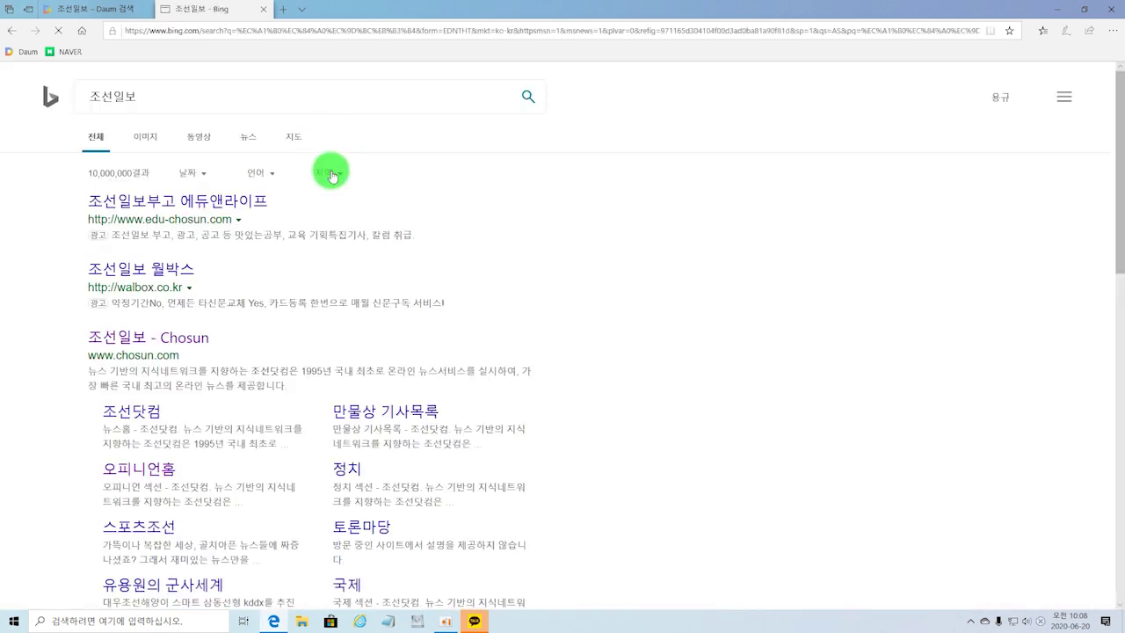
Look through the Bing results for 조선일보 and open the 조선일보부고 에듀앤라이프 ad.
scroll(234, 196, "down", 2)
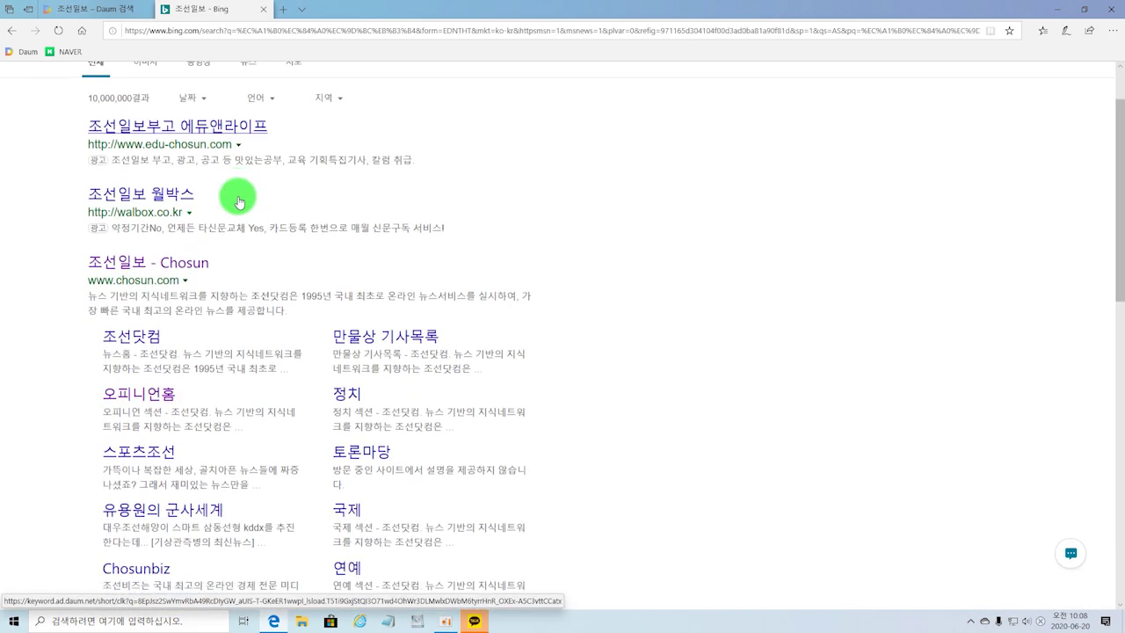
scroll(239, 201, "up", 2)
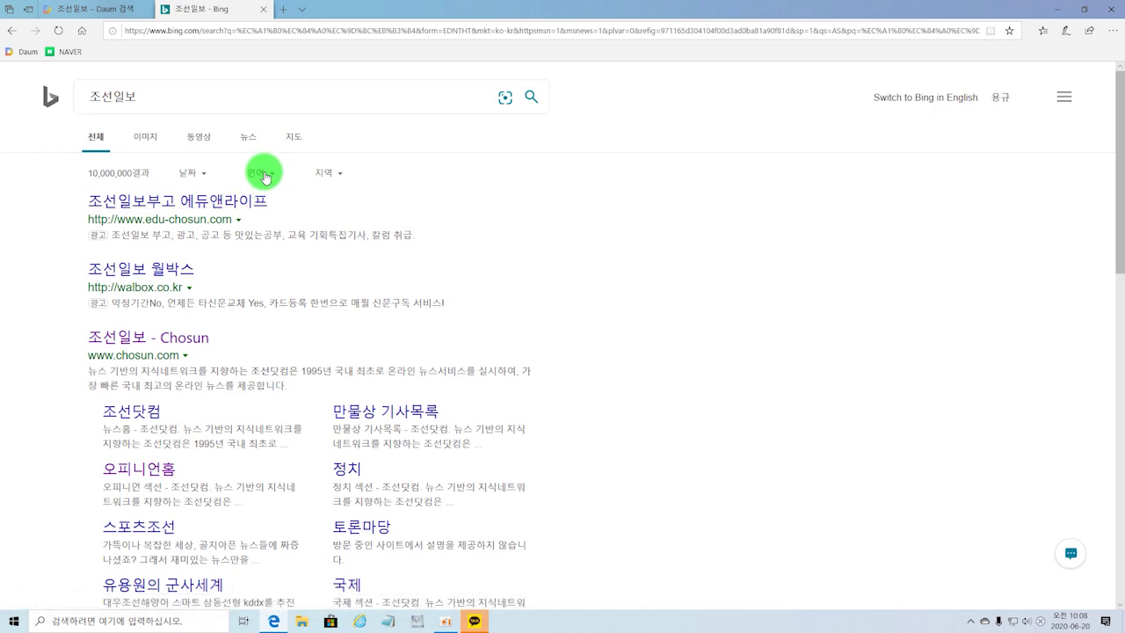
scroll(264, 196, "down", 3)
scroll(260, 227, "up", 2)
scroll(251, 230, "down", 4)
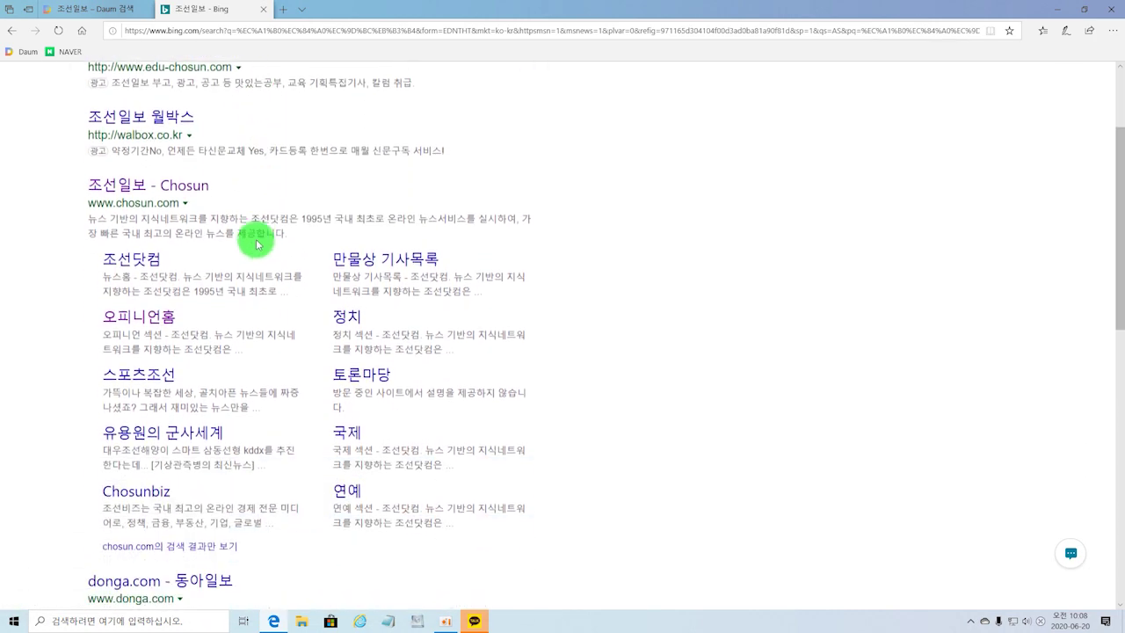
scroll(239, 302, "up", 3)
scroll(240, 303, "up", 2)
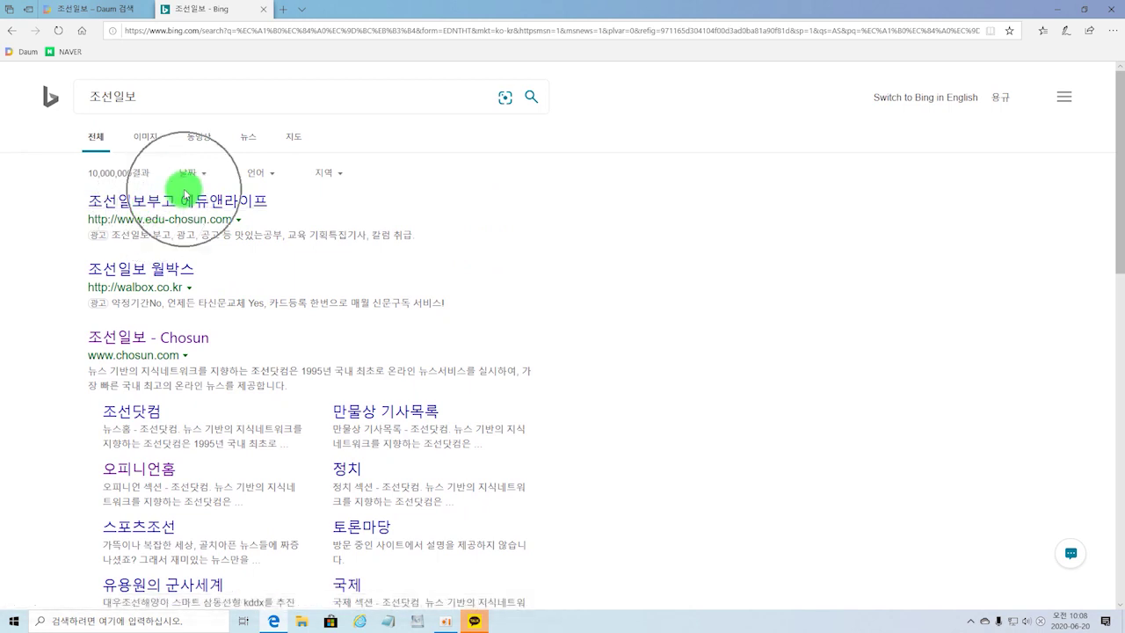
scroll(182, 185, "down", 2)
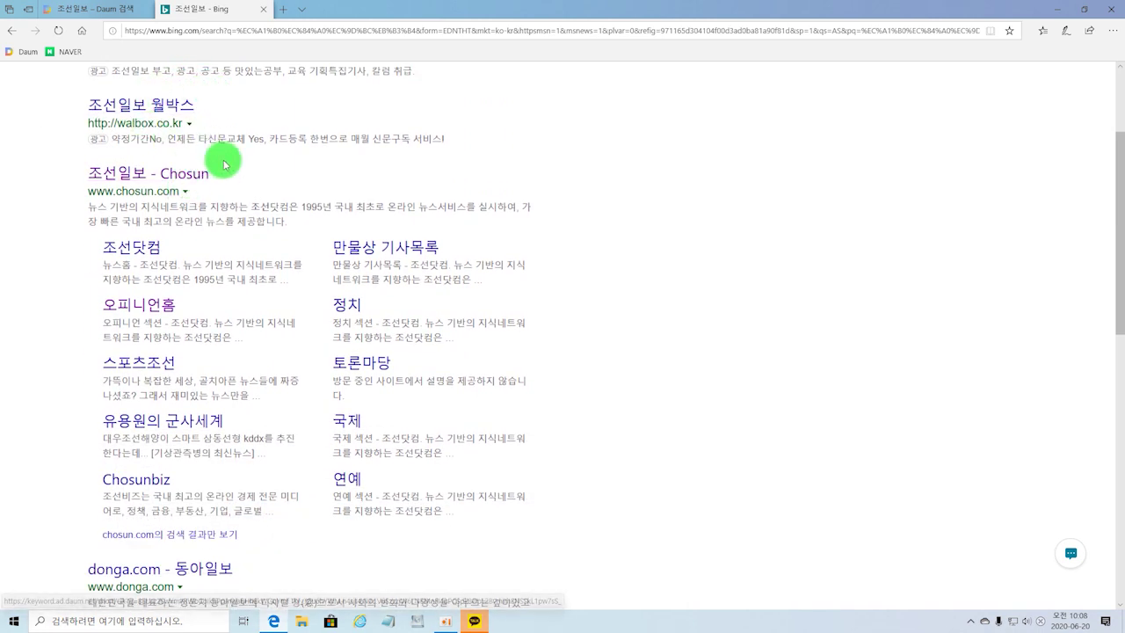
scroll(221, 158, "up", 2)
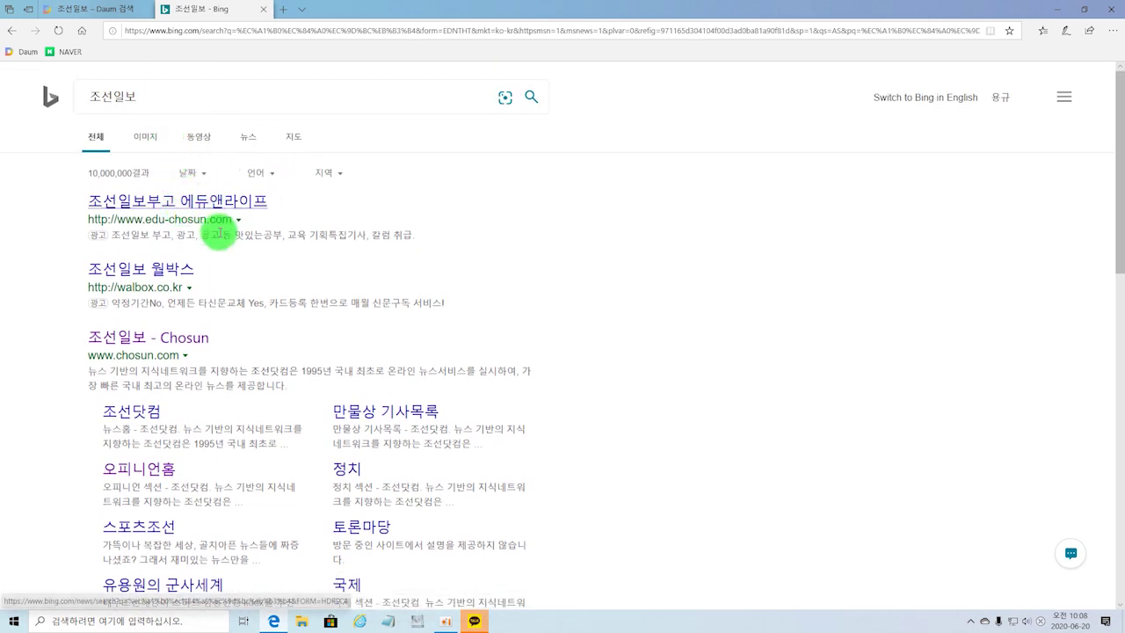
left_click(218, 200)
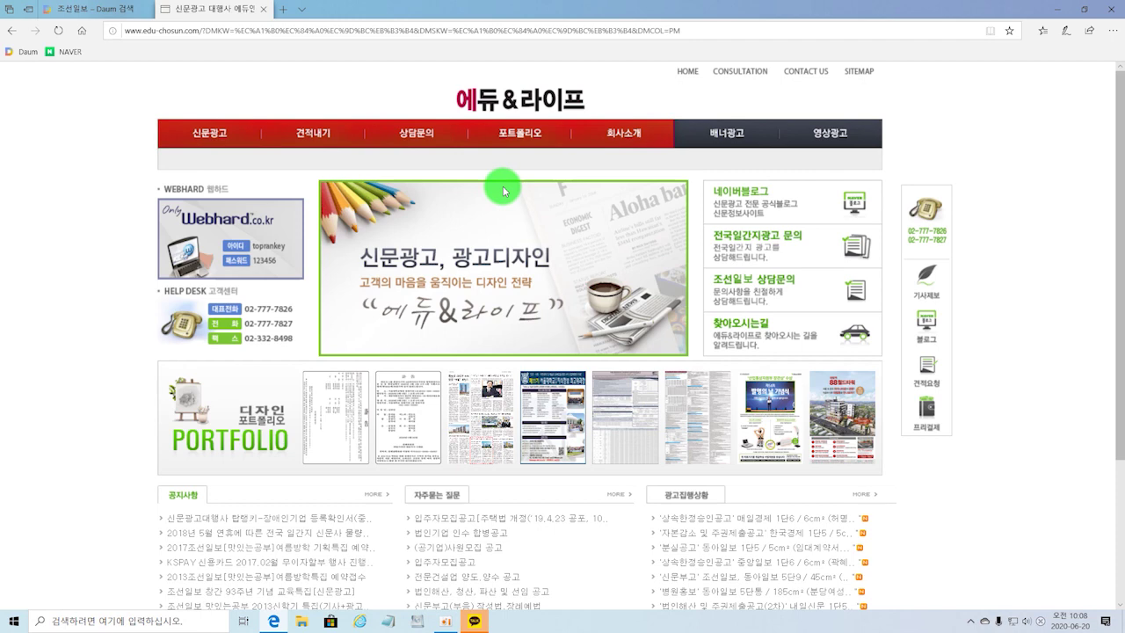
Close the ad page, open a new tab and search for the suggested term 조선일보 from its search box.
left_click(262, 10)
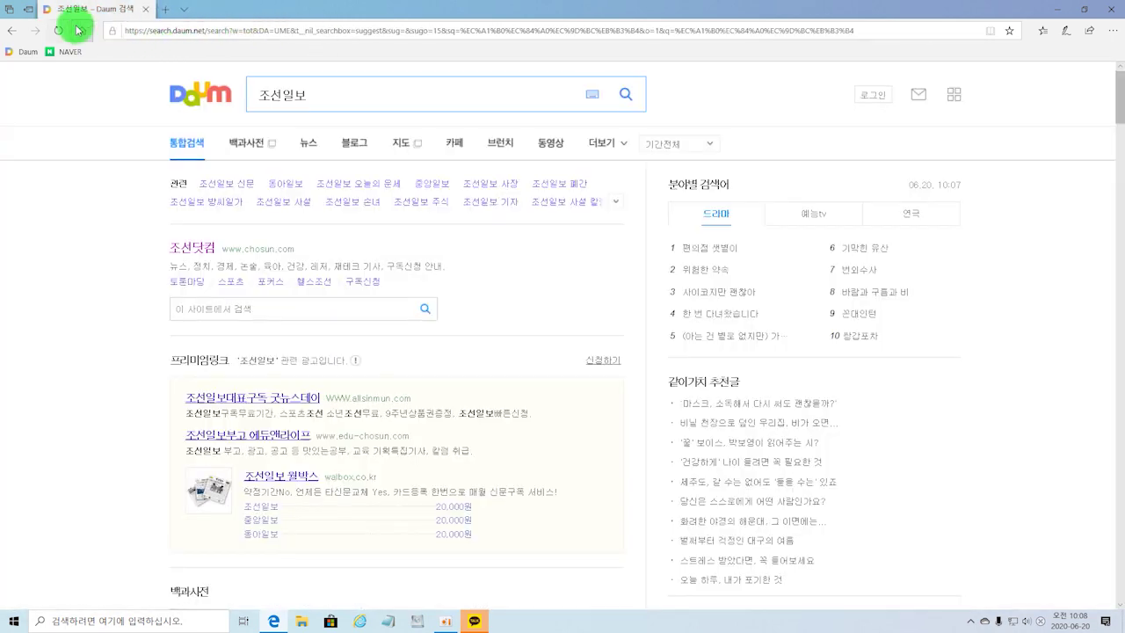
left_click(167, 13)
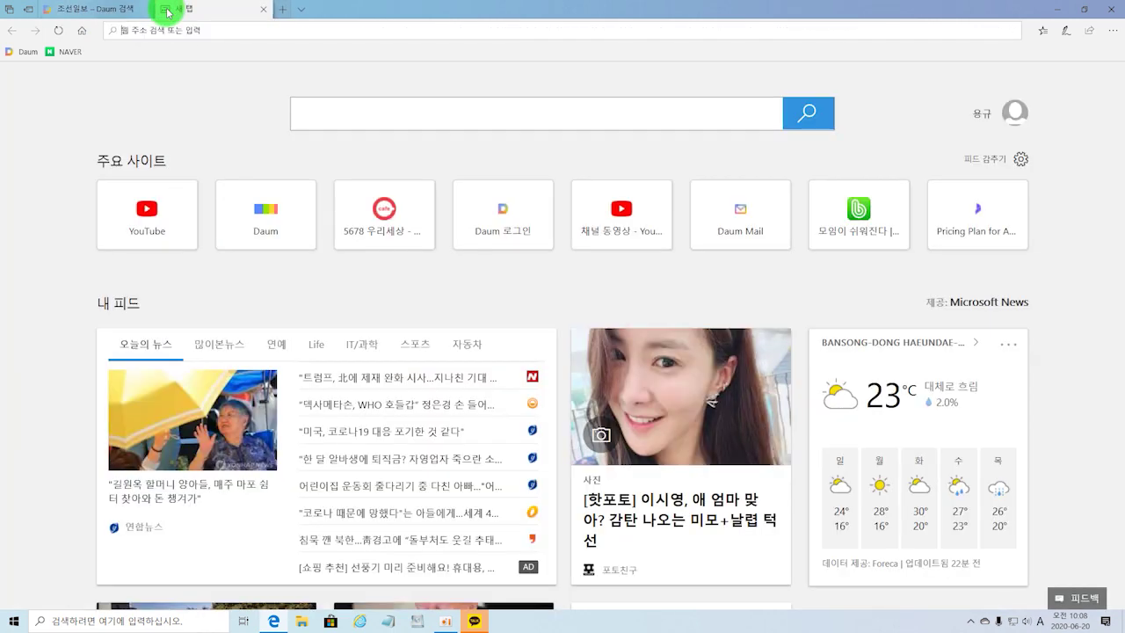
left_click(318, 111)
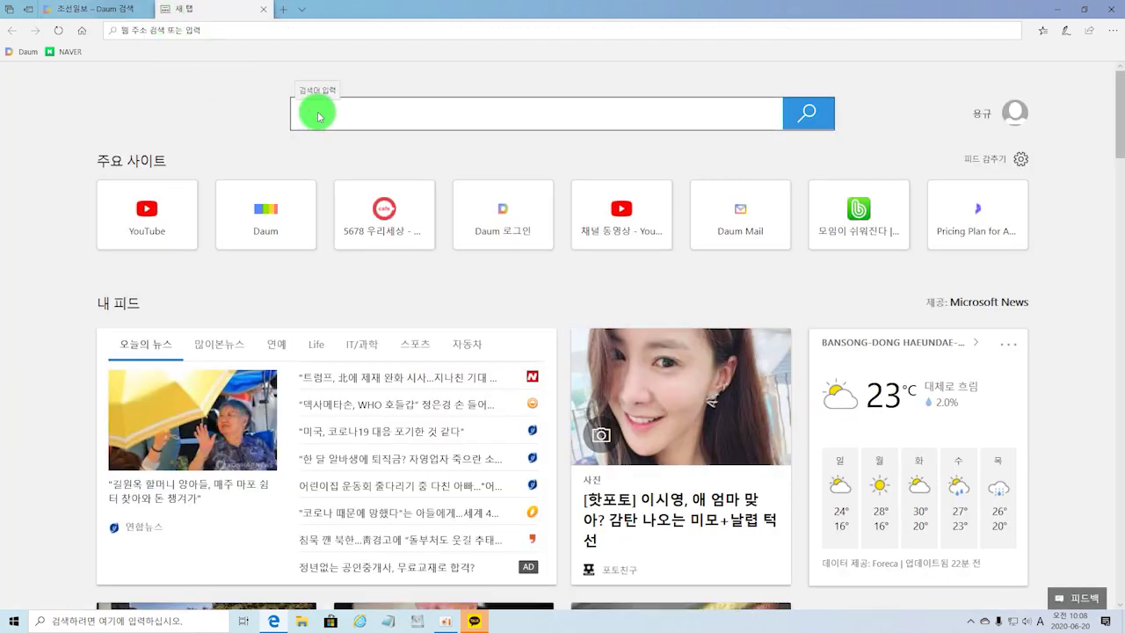
type("whr")
key("BackSpace")
type("t")
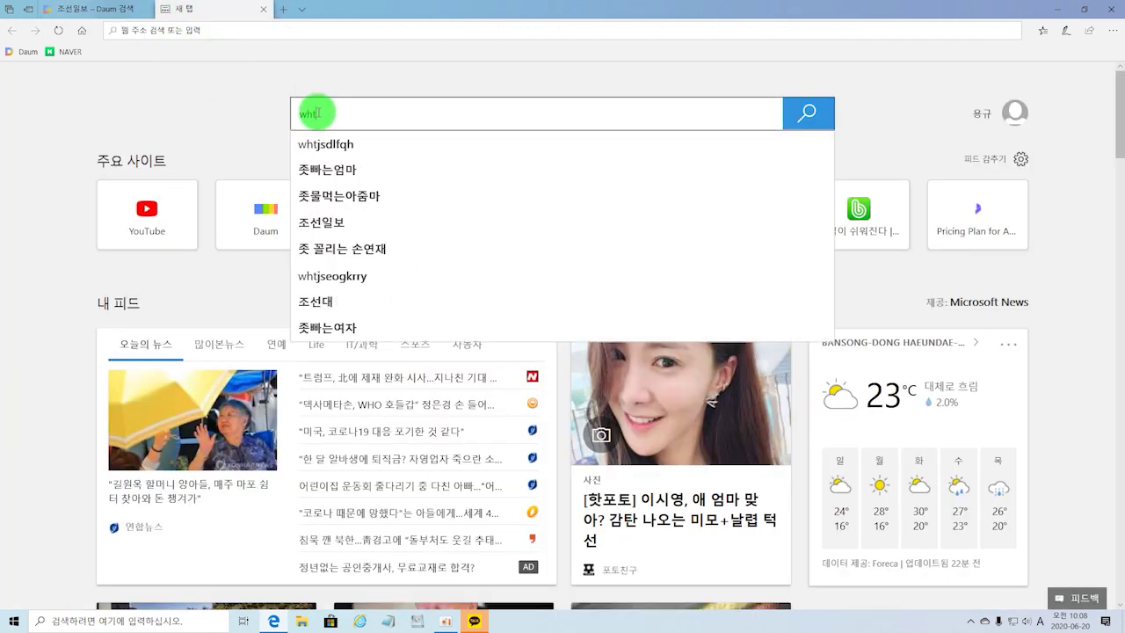
type("jsdlfqh")
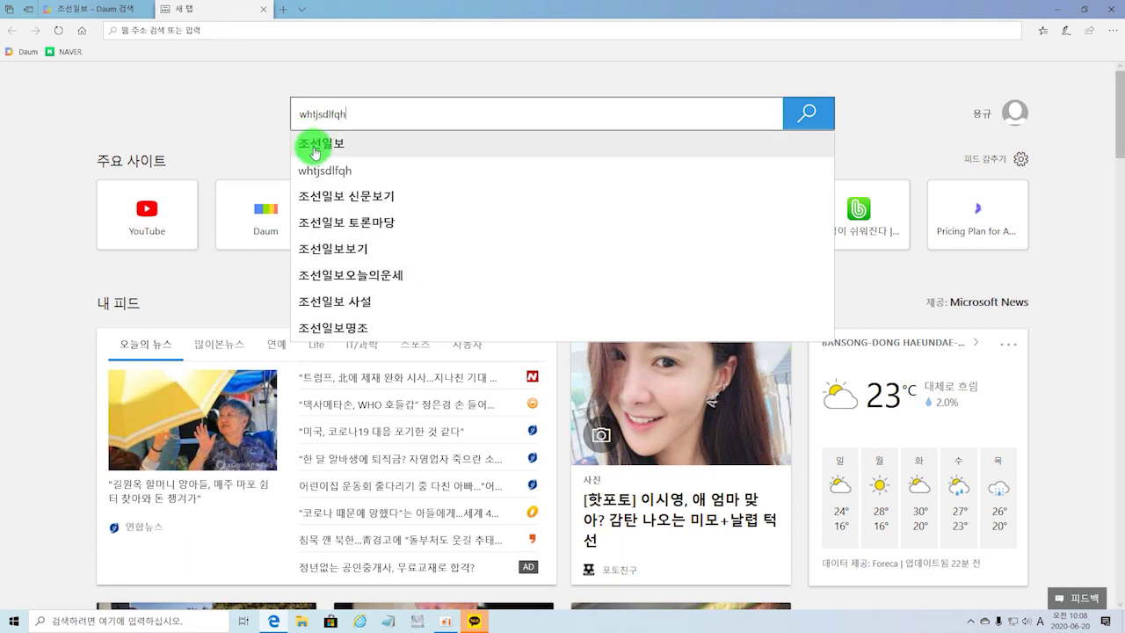
left_click(315, 149)
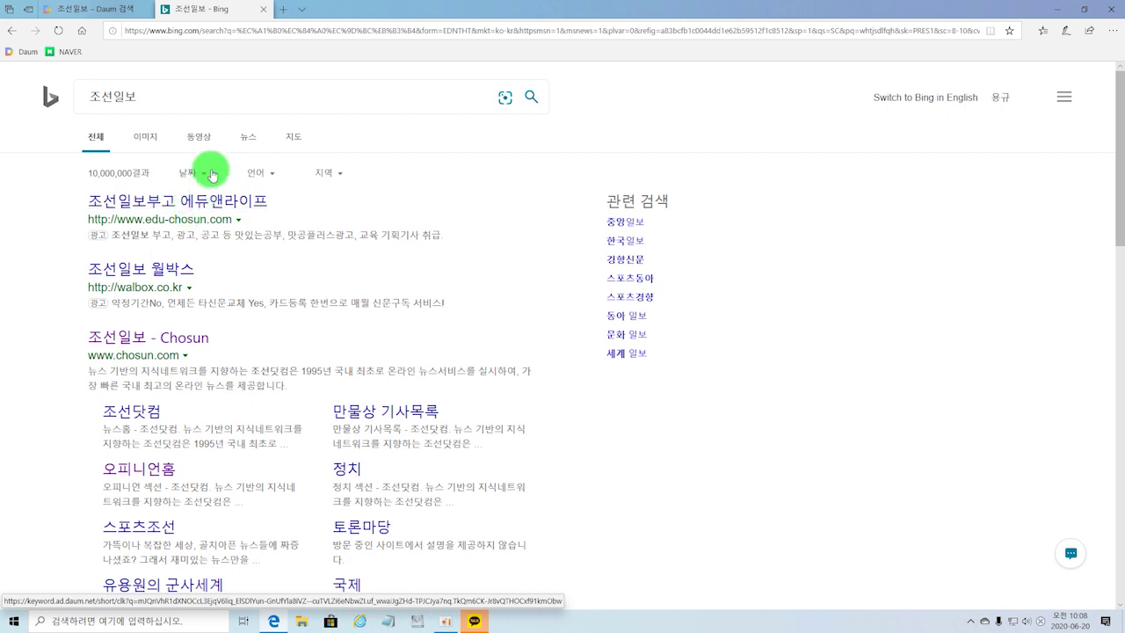
Open the 조선일보 - Chosun result and, on the newspaper's site, the article about the 16m object at 신포조선소.
scroll(214, 180, "down", 2)
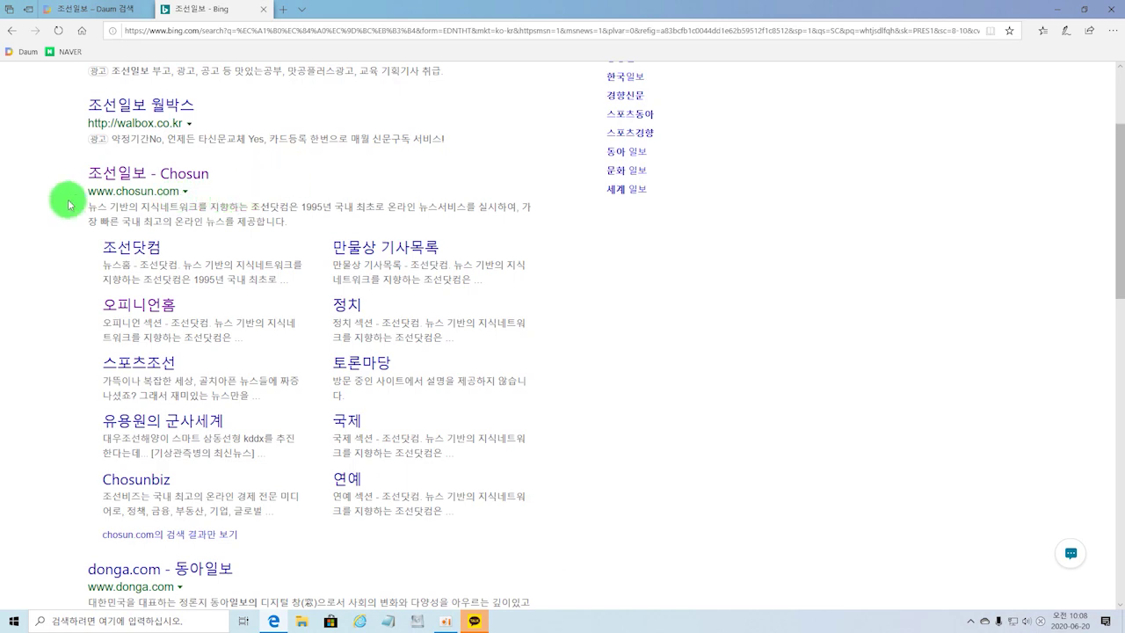
left_click(125, 176)
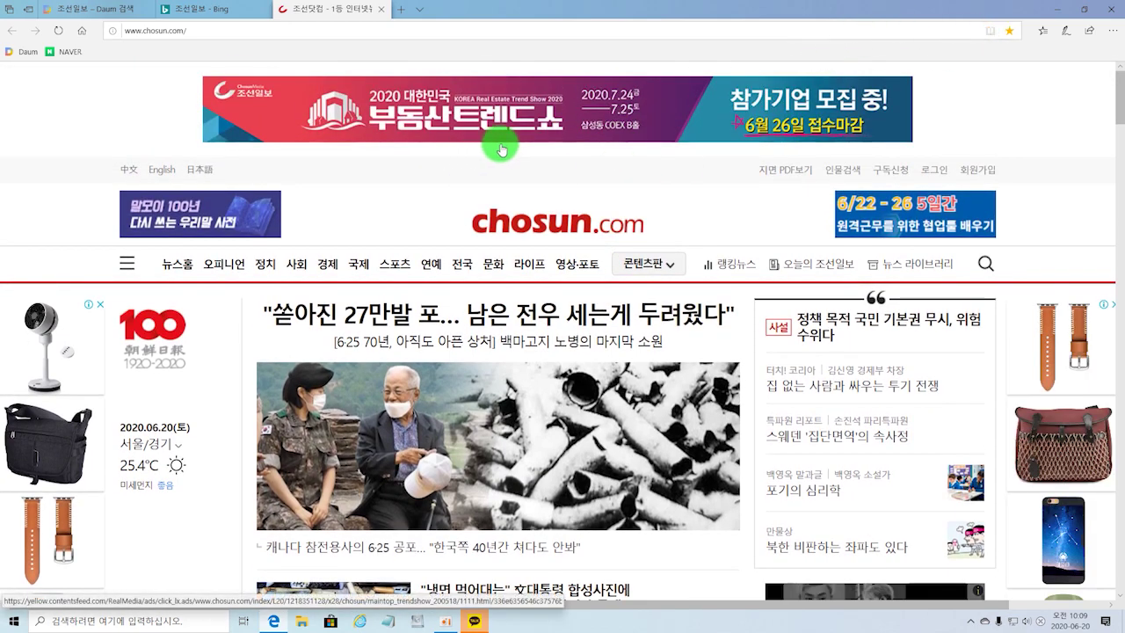
scroll(497, 147, "down", 2)
scroll(503, 167, "down", 6)
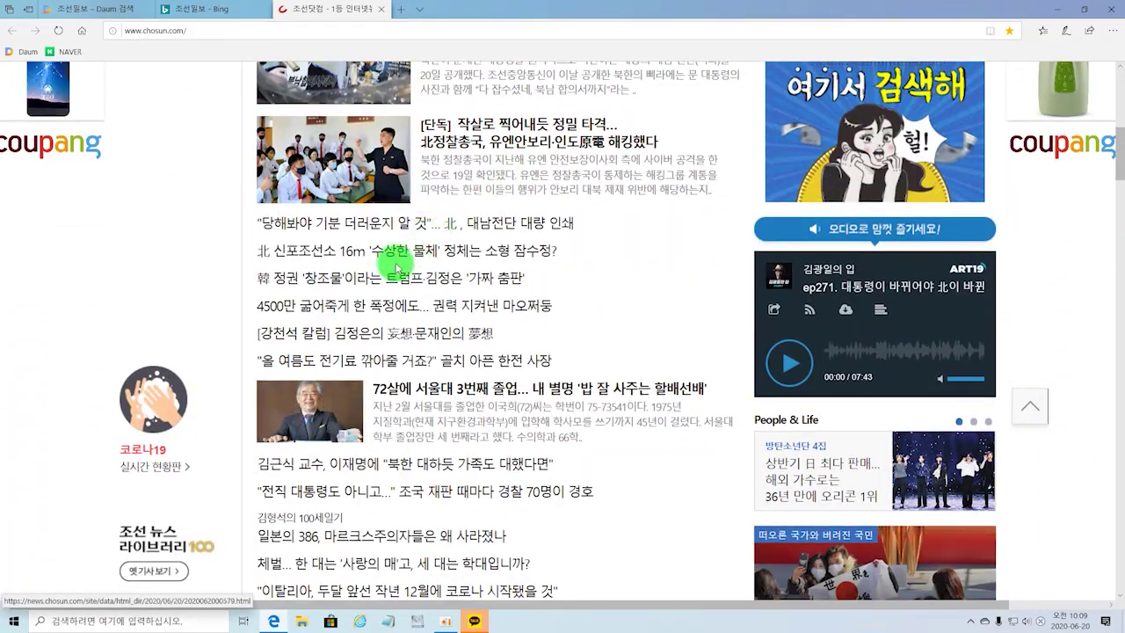
left_click(419, 250)
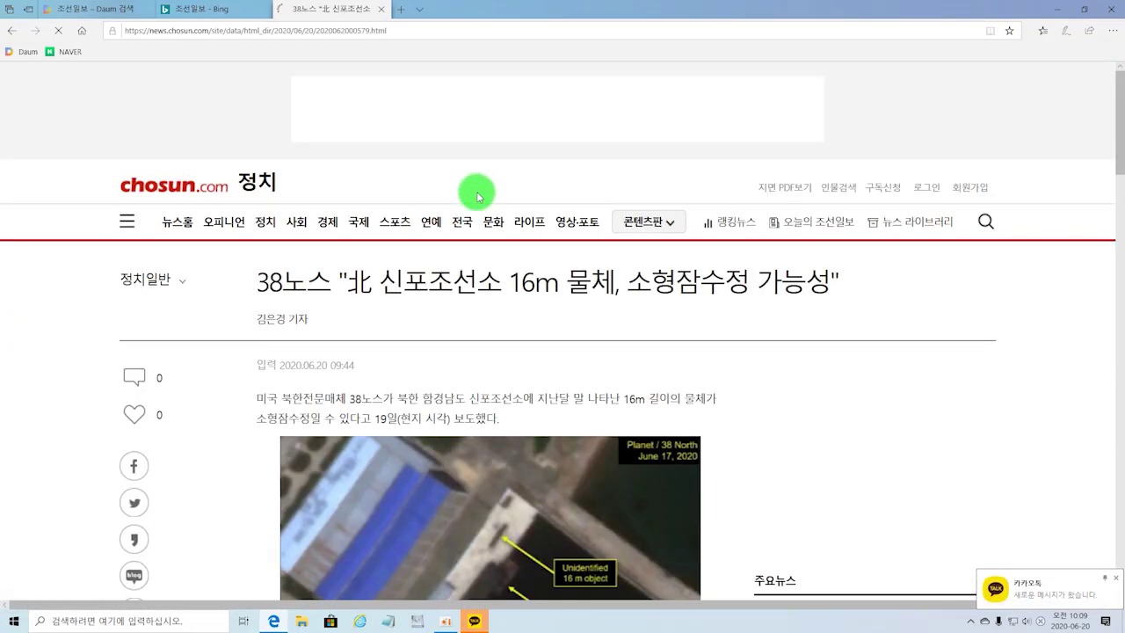
Look over the article and its surrounding ads, view it in reading view, and return to the normal page.
scroll(475, 191, "down", 3)
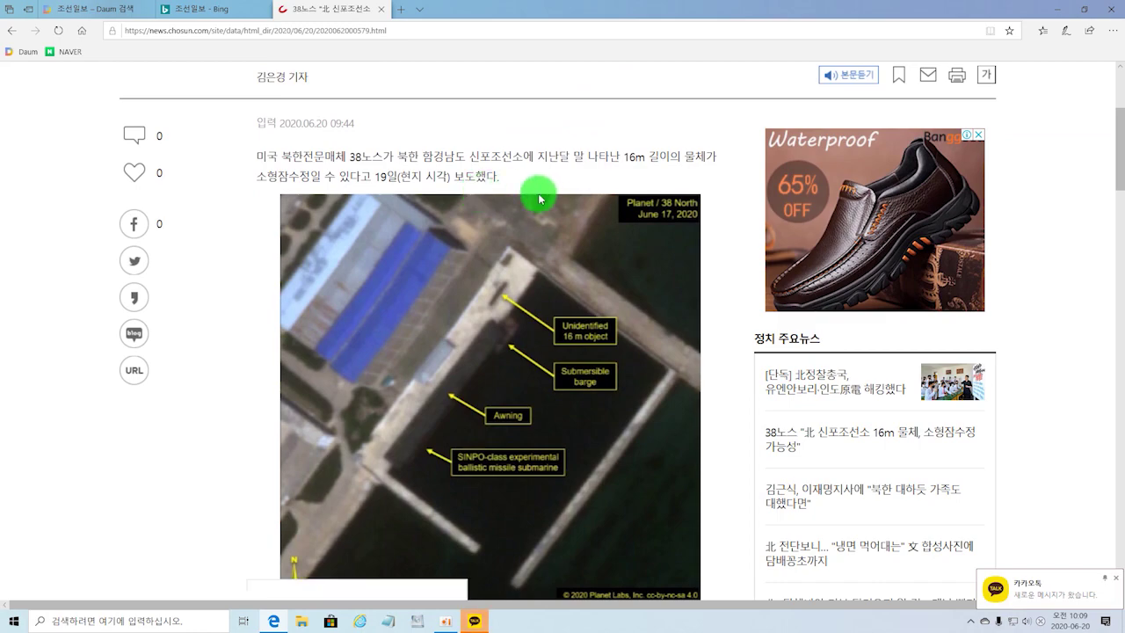
scroll(535, 193, "up", 5)
scroll(543, 196, "down", 2)
scroll(545, 193, "up", 1)
scroll(569, 201, "down", 2)
scroll(893, 334, "up", 2)
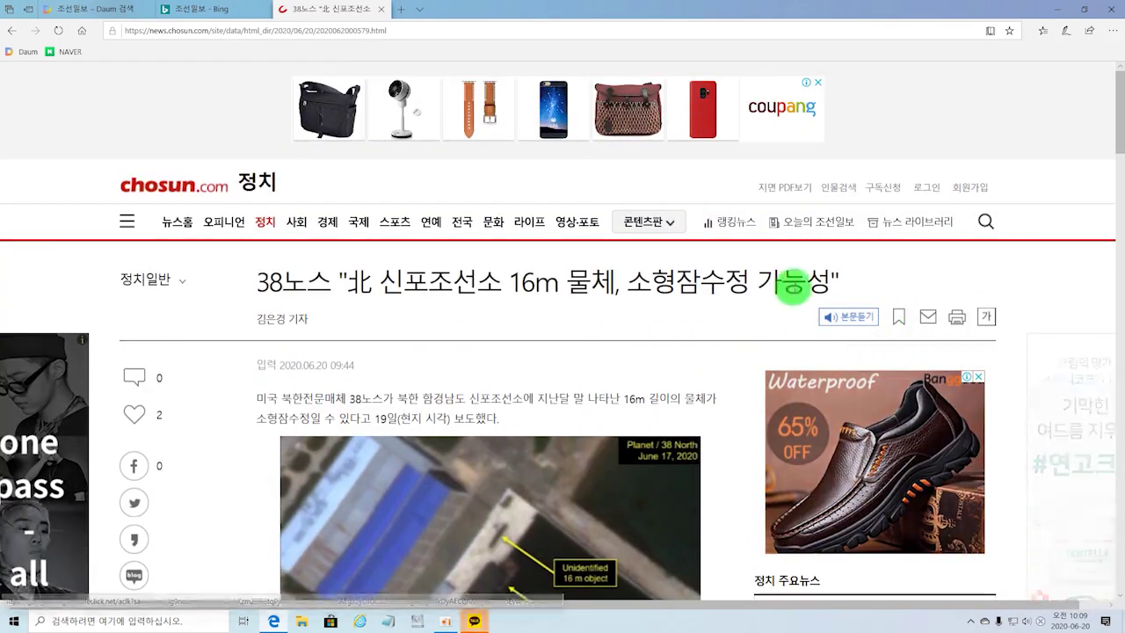
left_click(845, 356)
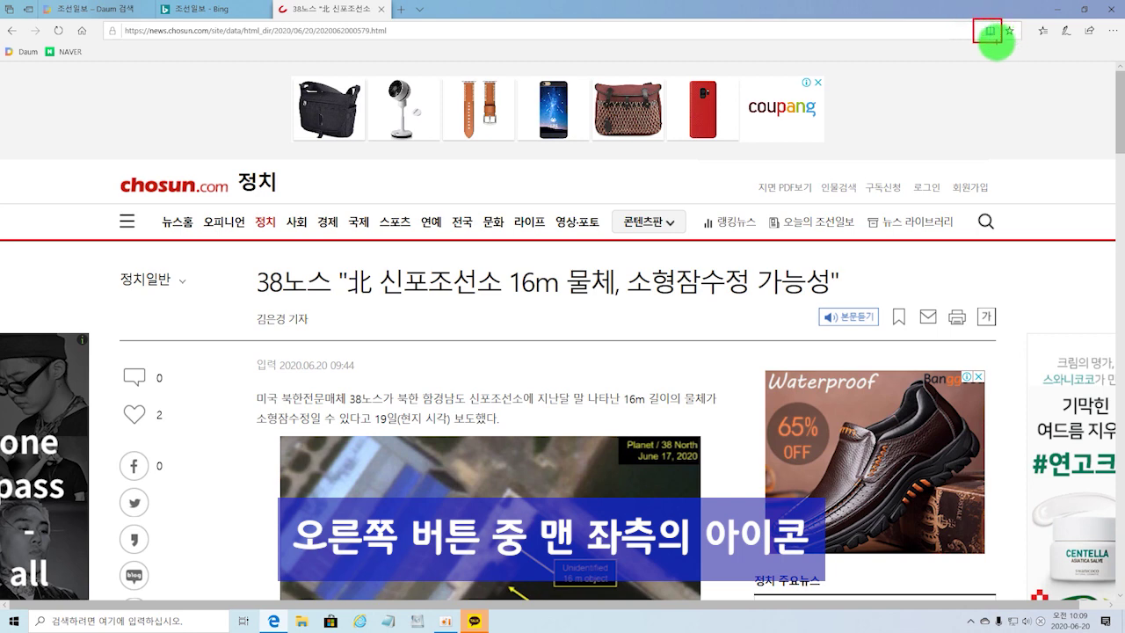
left_click(990, 34)
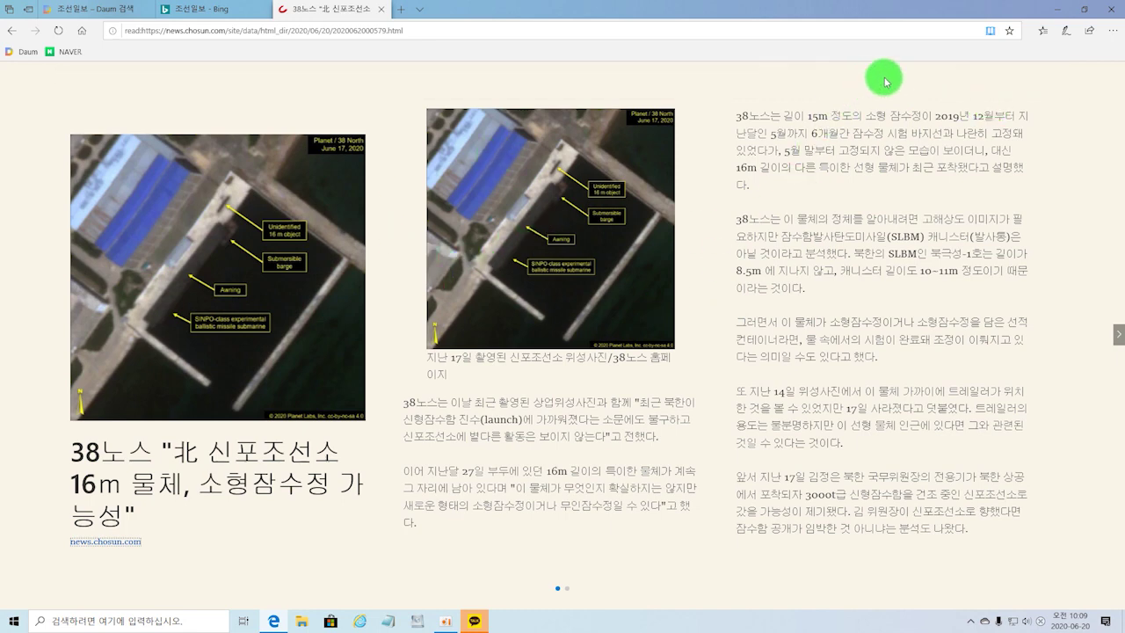
left_click(991, 31)
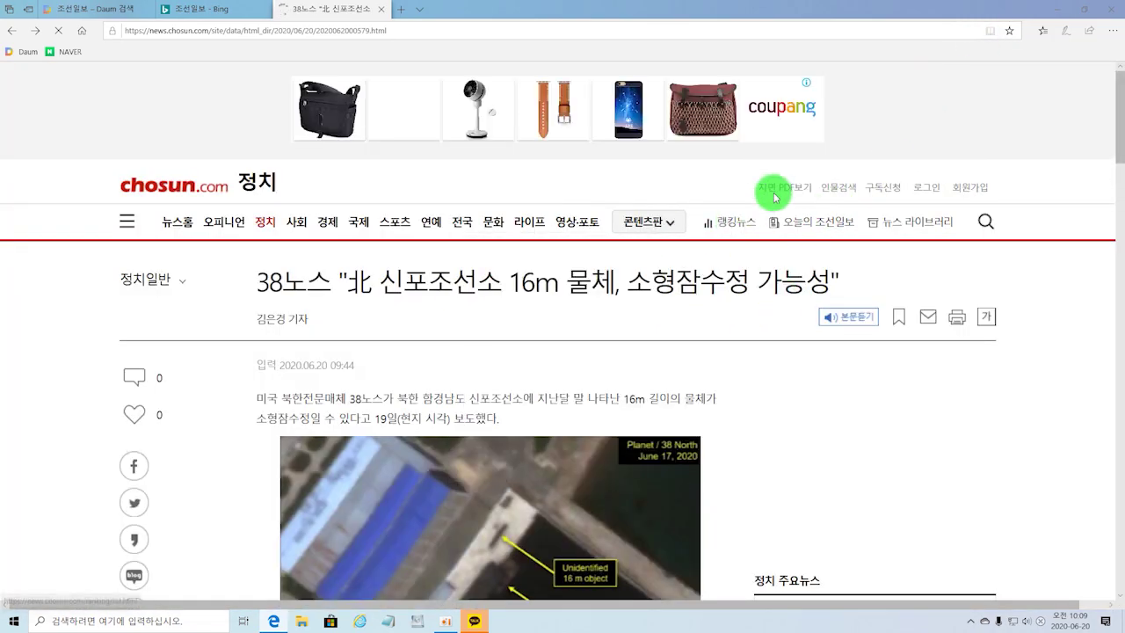
Look through the ad-filled article page once more and switch it back to reading view.
scroll(545, 352, "down", 2)
scroll(568, 330, "down", 1)
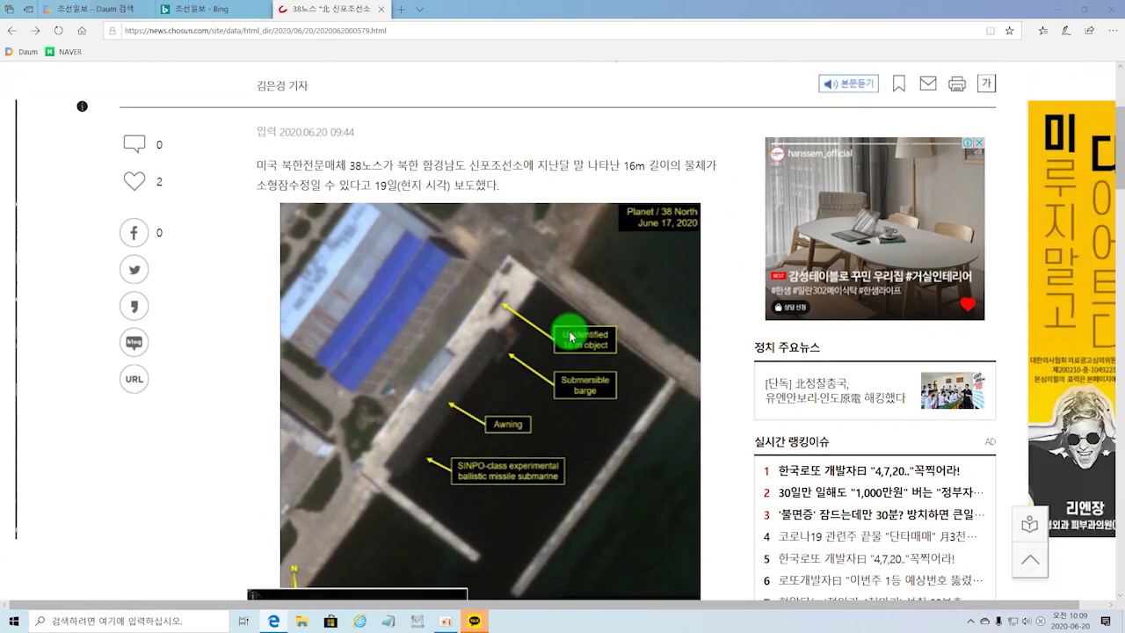
scroll(570, 335, "down", 2)
scroll(569, 332, "down", 1)
scroll(571, 331, "up", 4)
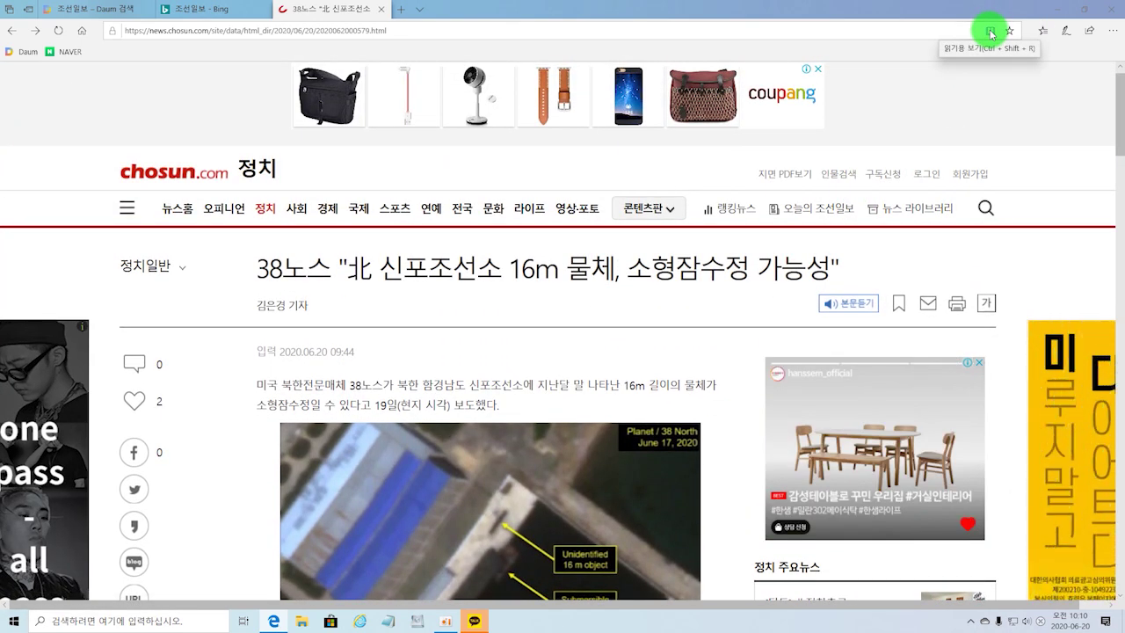
left_click(991, 33)
left_click(604, 308)
mouse_move(605, 308)
left_mouse_down()
mouse_move(603, 271)
mouse_move(639, 238)
mouse_move(495, 324)
mouse_move(338, 248)
mouse_move(856, 89)
mouse_move(1042, 51)
left_mouse_up()
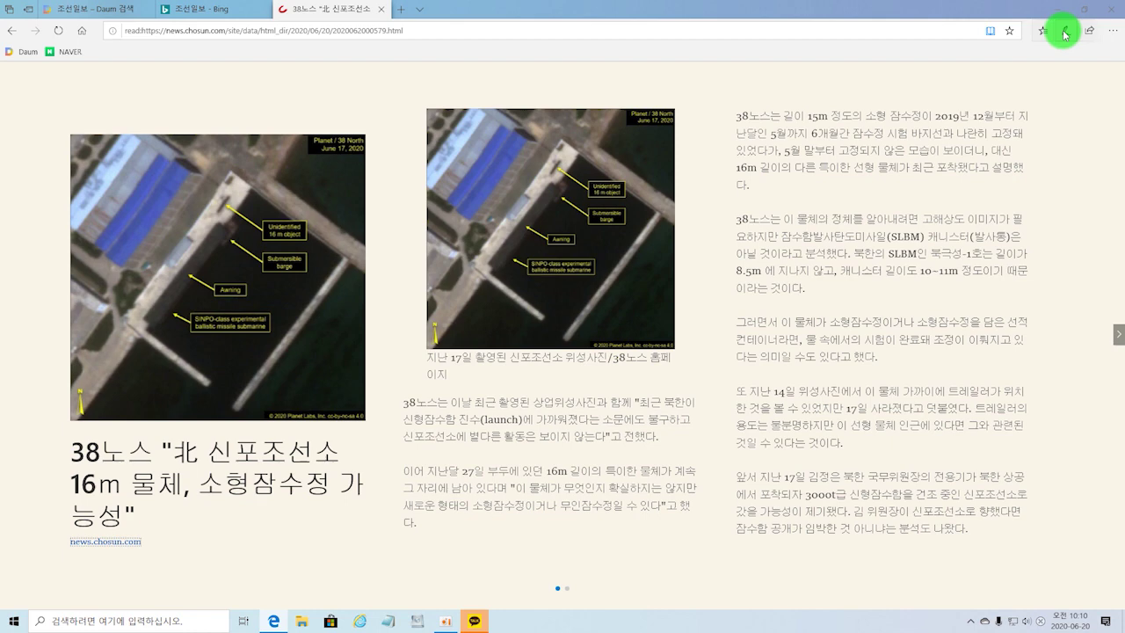
Start adding notes to the article, set the ballpoint pen to red (빨강) and scribble beside the second photo's caption.
left_click(1065, 32)
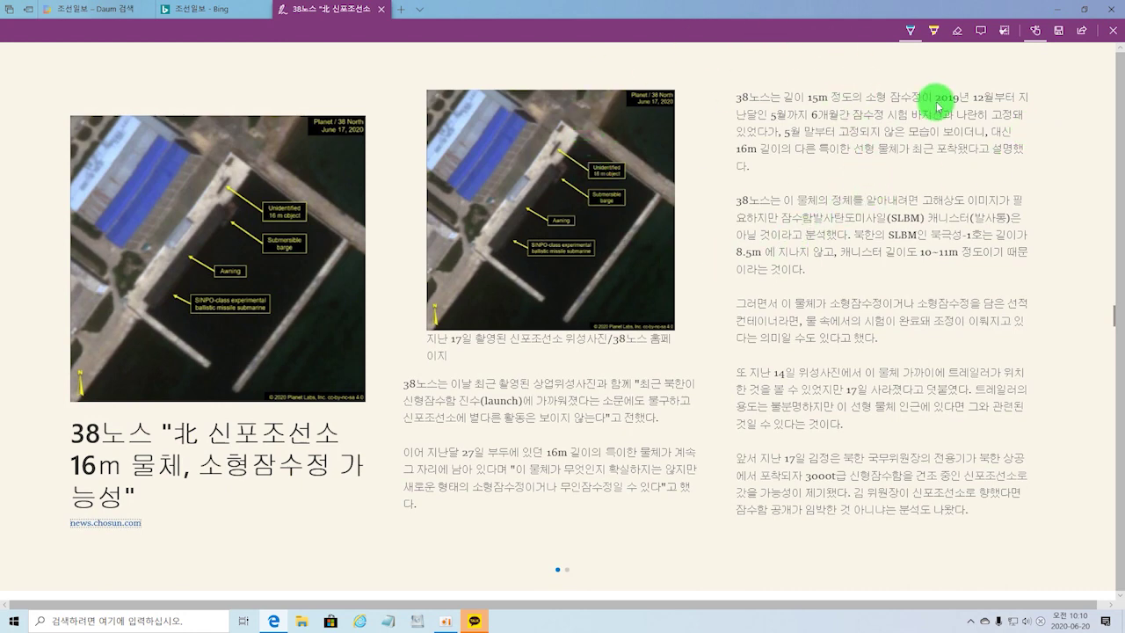
left_click(909, 34)
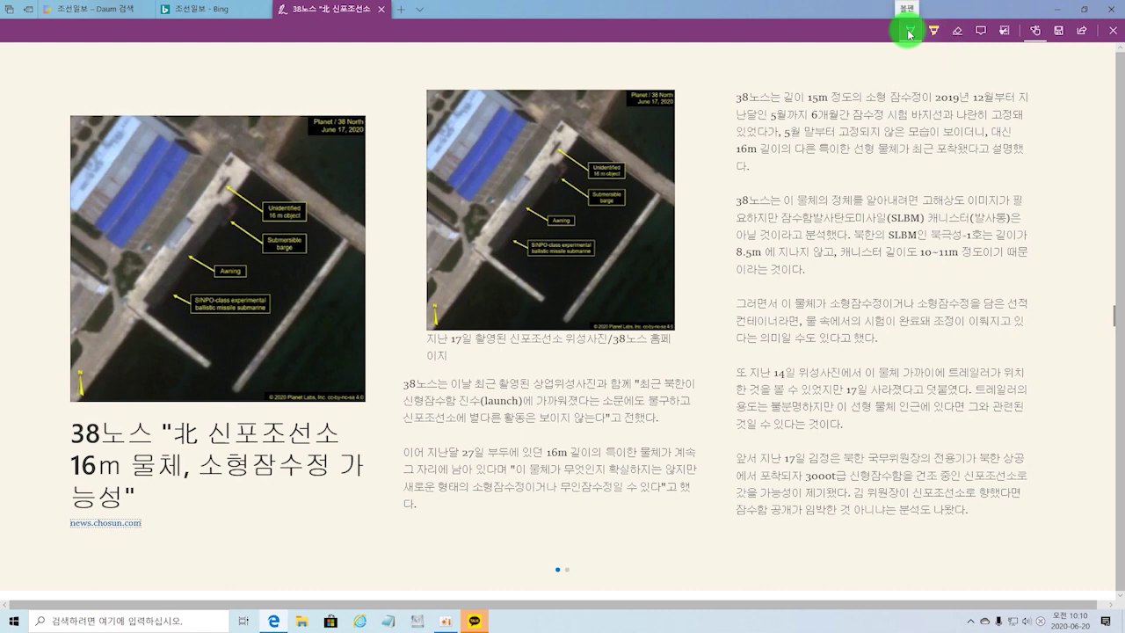
left_click(909, 34)
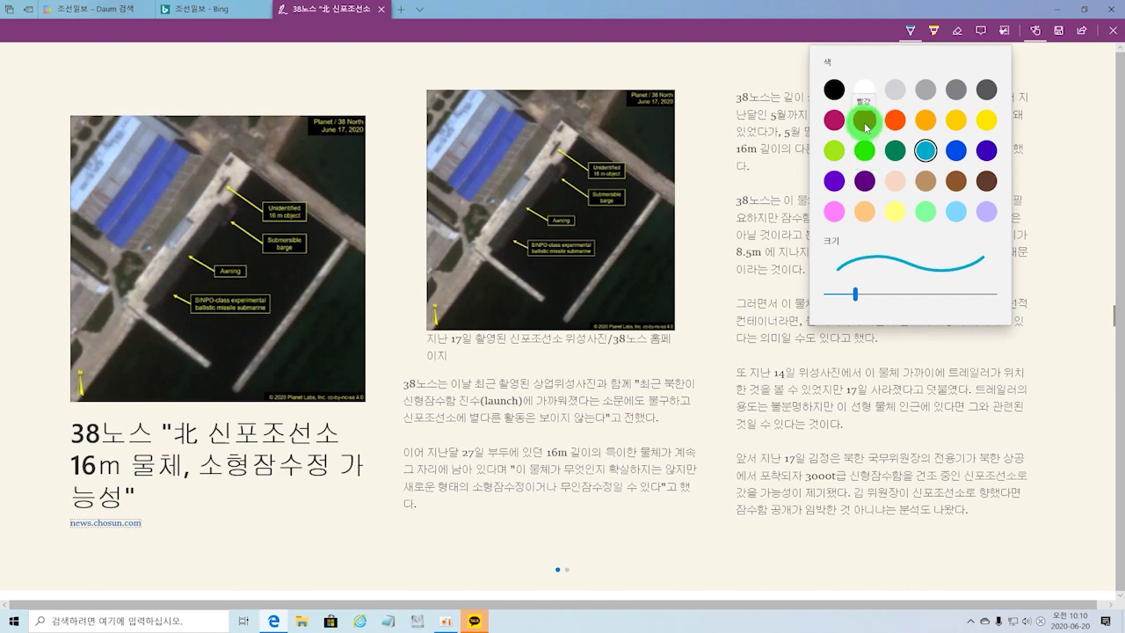
left_click(865, 123)
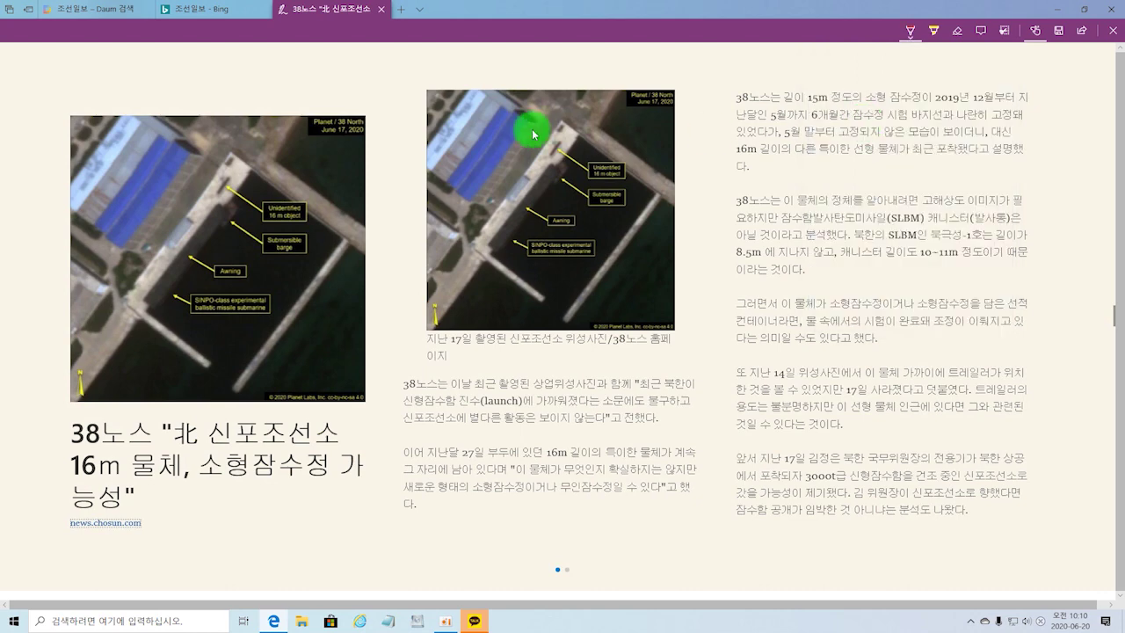
mouse_move(389, 332)
left_mouse_down()
mouse_move(400, 341)
mouse_move(387, 348)
left_mouse_up()
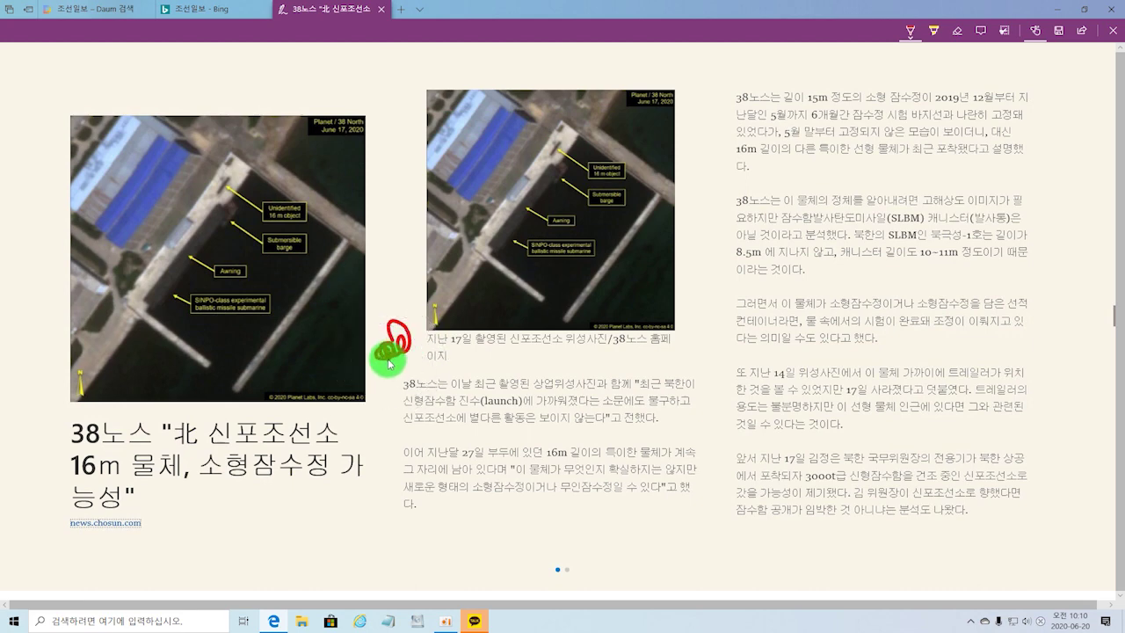
Remove the red scribble beside the photo caption with the eraser.
key("ctrl+z")
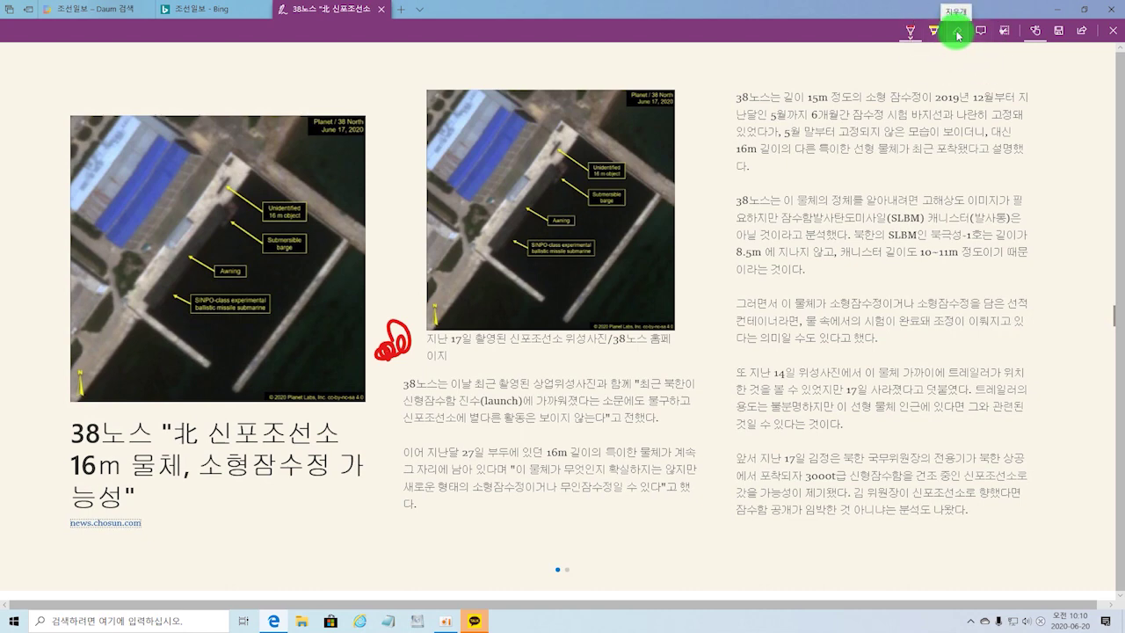
left_click(958, 33)
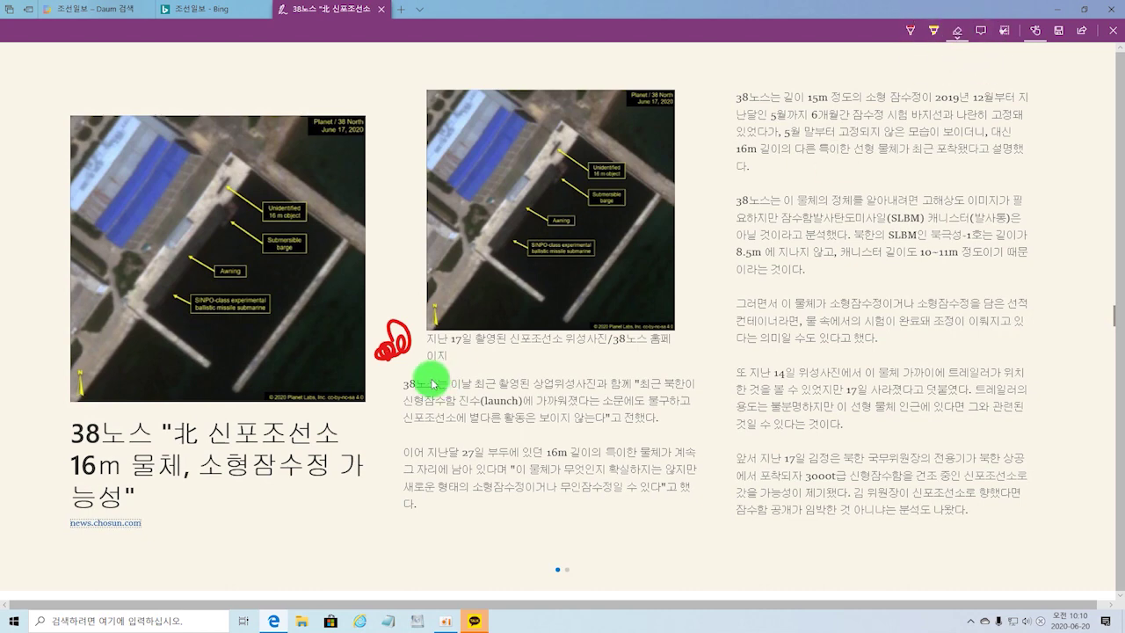
left_click(394, 340)
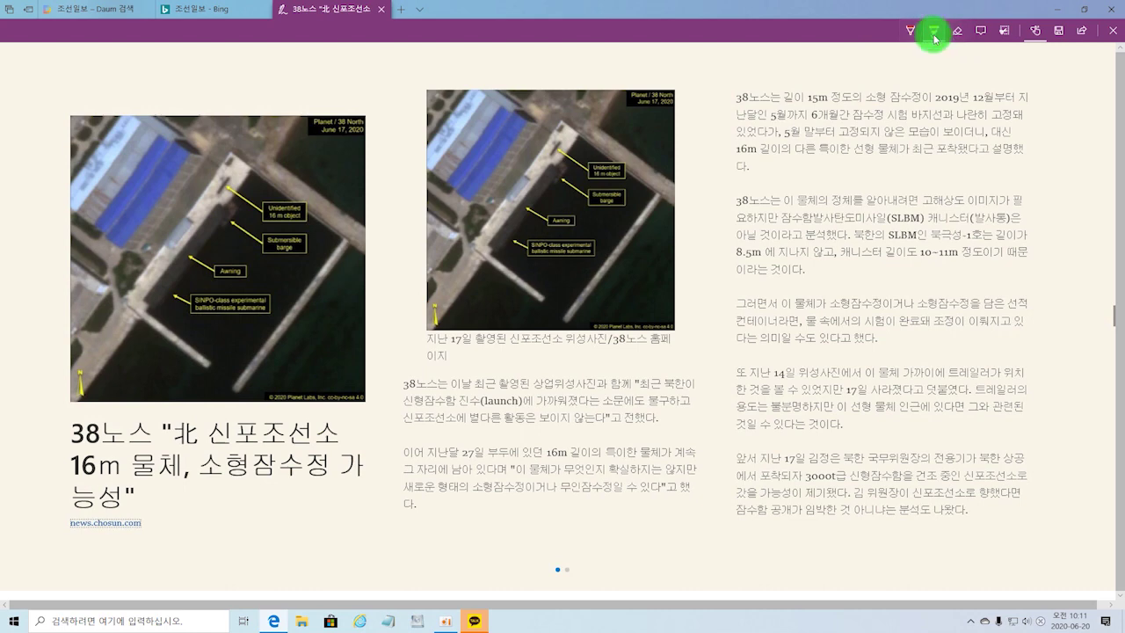
Highlight the first line of the paragraph starting 38노스는 이날 in yellow, and add the note 안녕하세요 on the first photo.
left_click(934, 33)
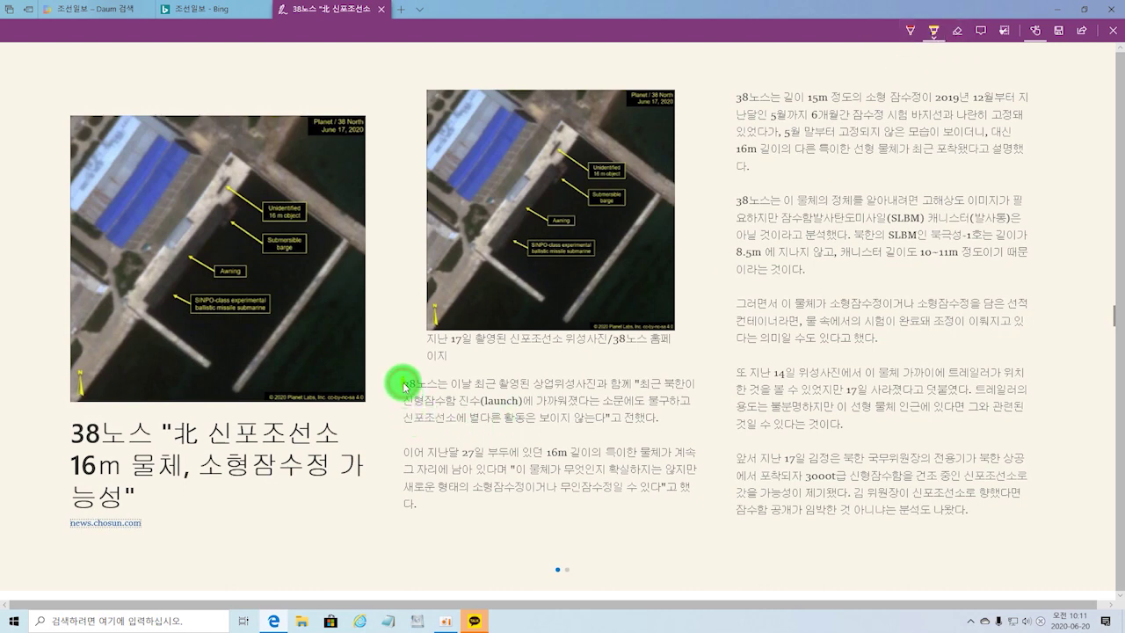
mouse_move(407, 385)
left_mouse_down()
mouse_move(580, 377)
mouse_move(699, 390)
left_mouse_up()
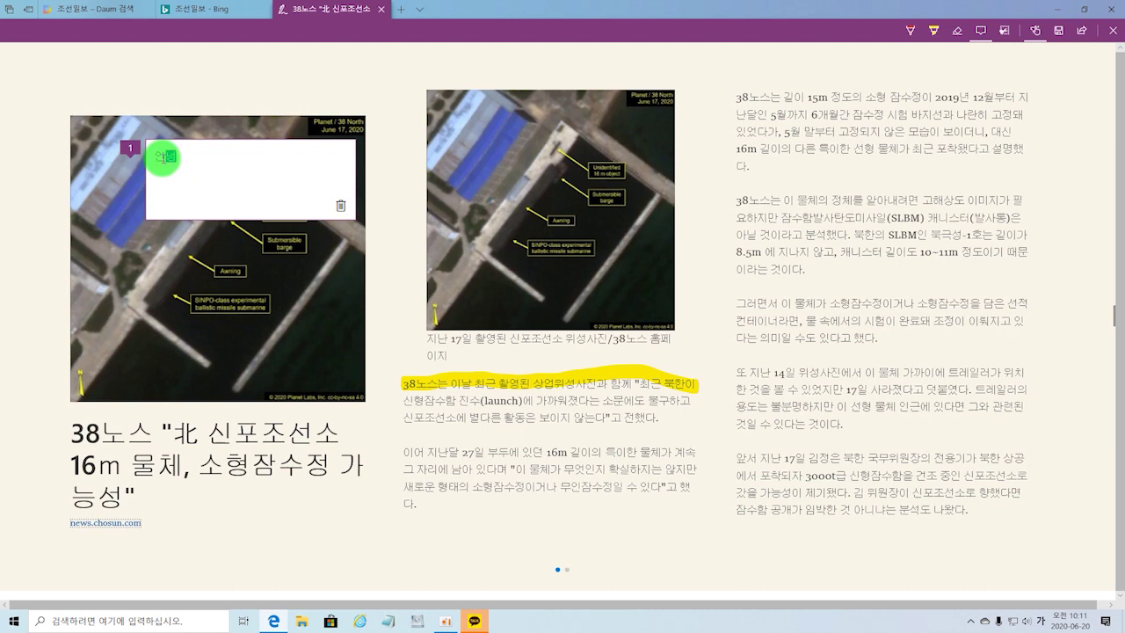
type("ㅔ")
type("요")
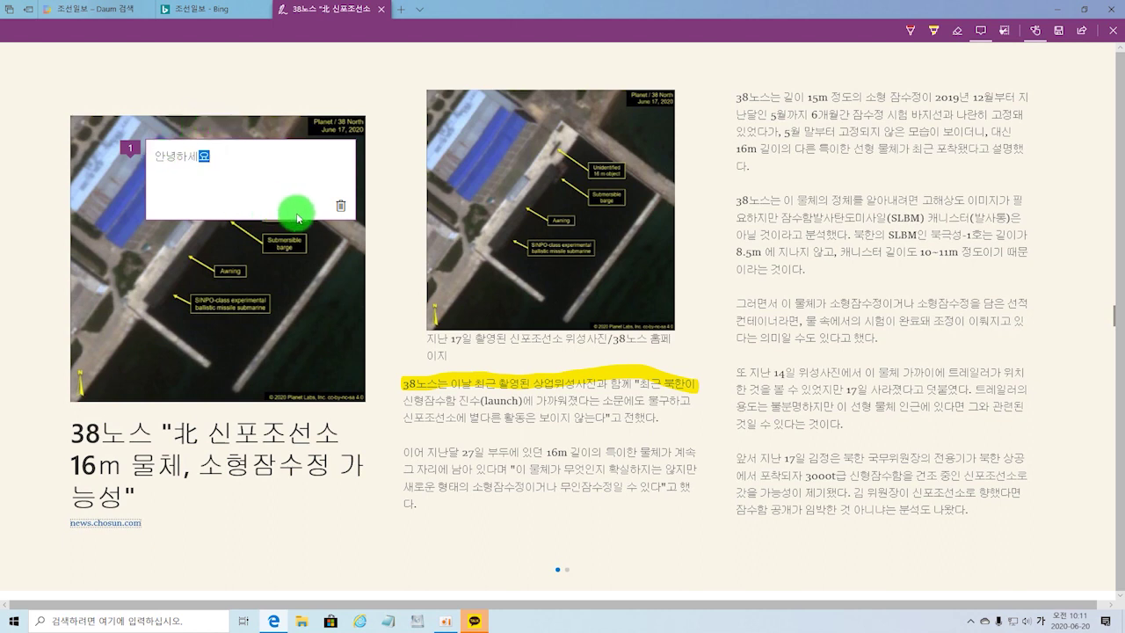
left_click(341, 209)
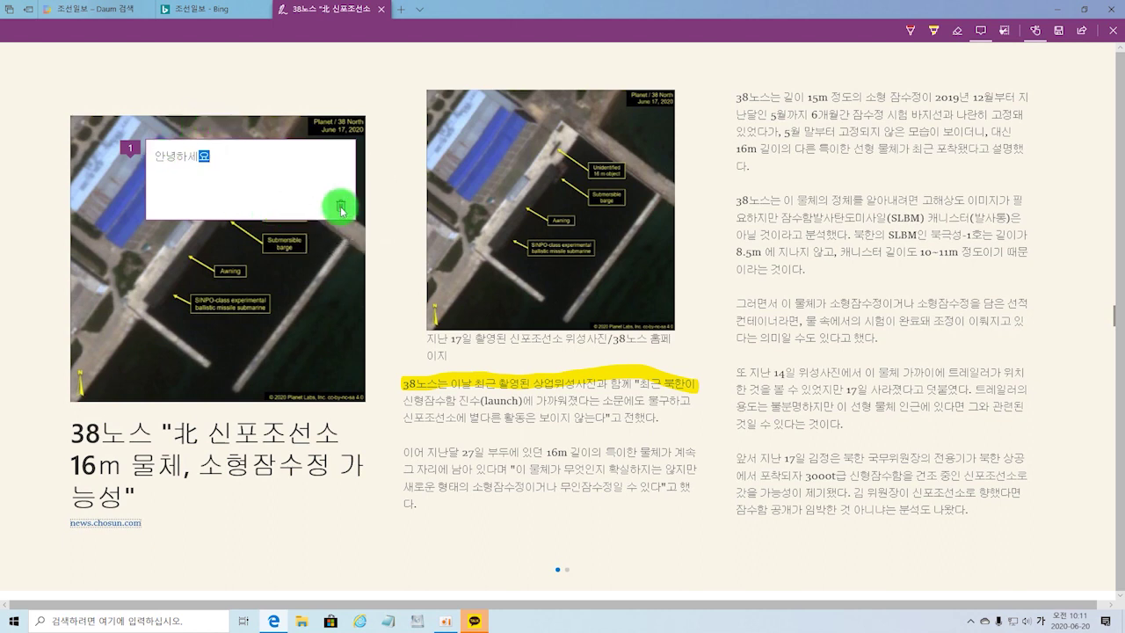
Clip the area covering the article's first two columns, including both photos, the note and the highlighted line.
left_click(1005, 37)
left_click(1005, 37)
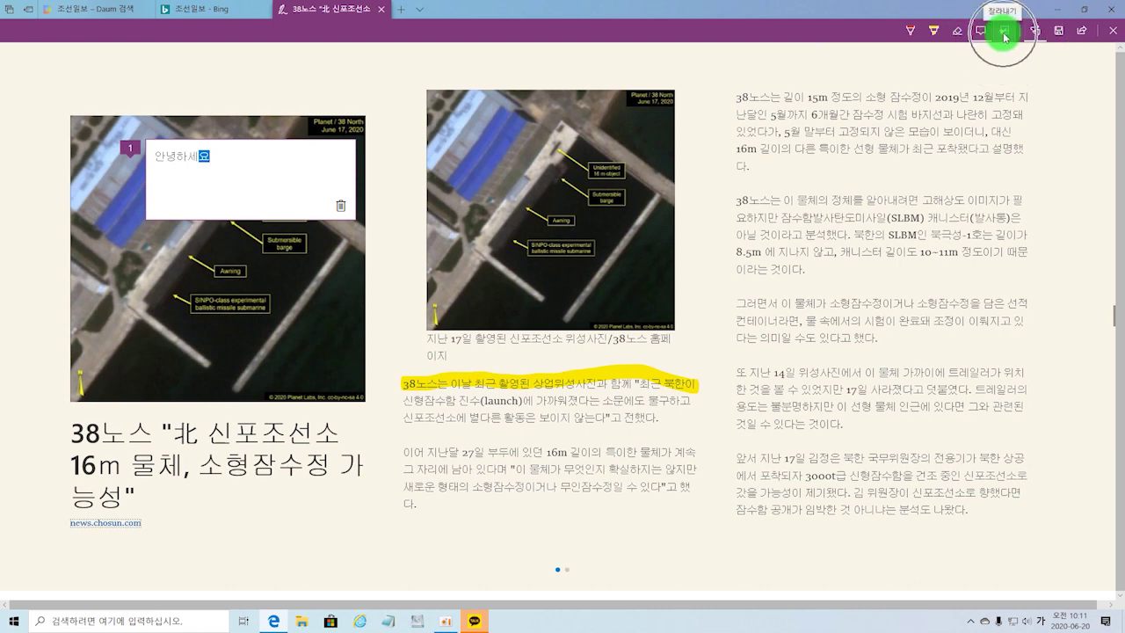
left_click(1005, 37)
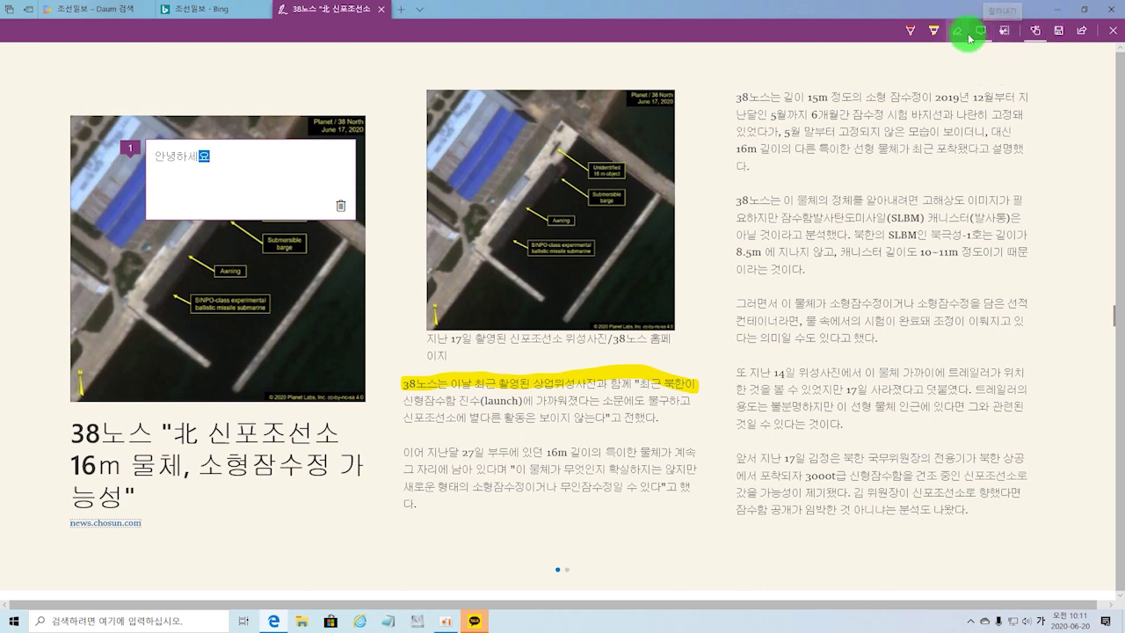
left_click(1006, 37)
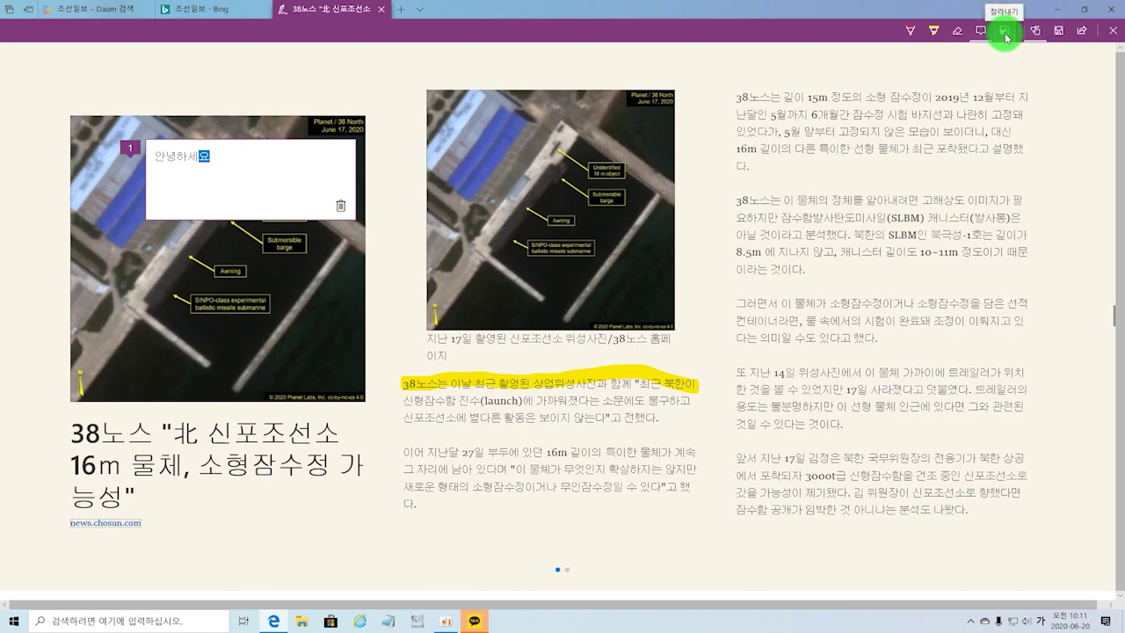
left_click(1006, 37)
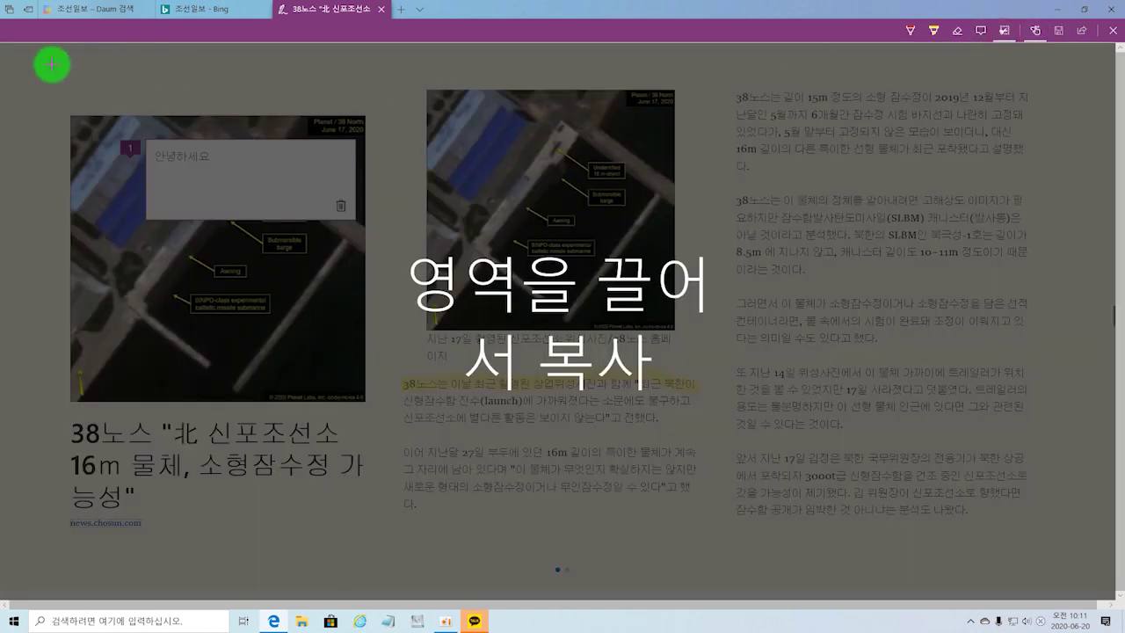
left_click_drag(41, 55, 703, 541)
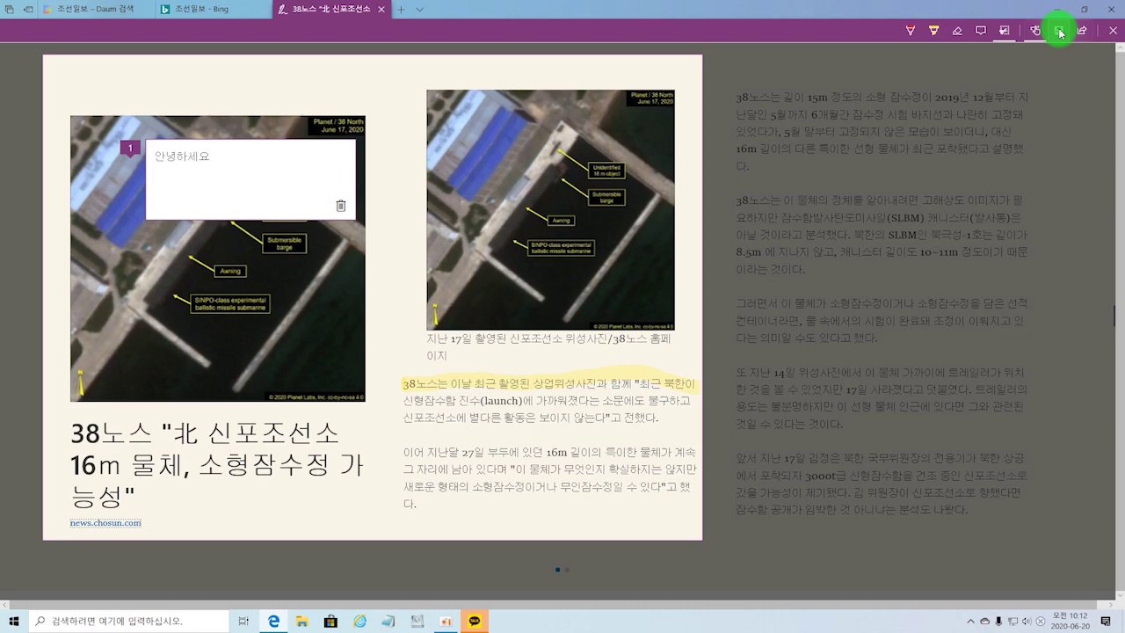
Save the annotated web note to OneNote in the 빠른 노트 section.
left_click(1060, 33)
left_click(1084, 33)
left_click(1060, 32)
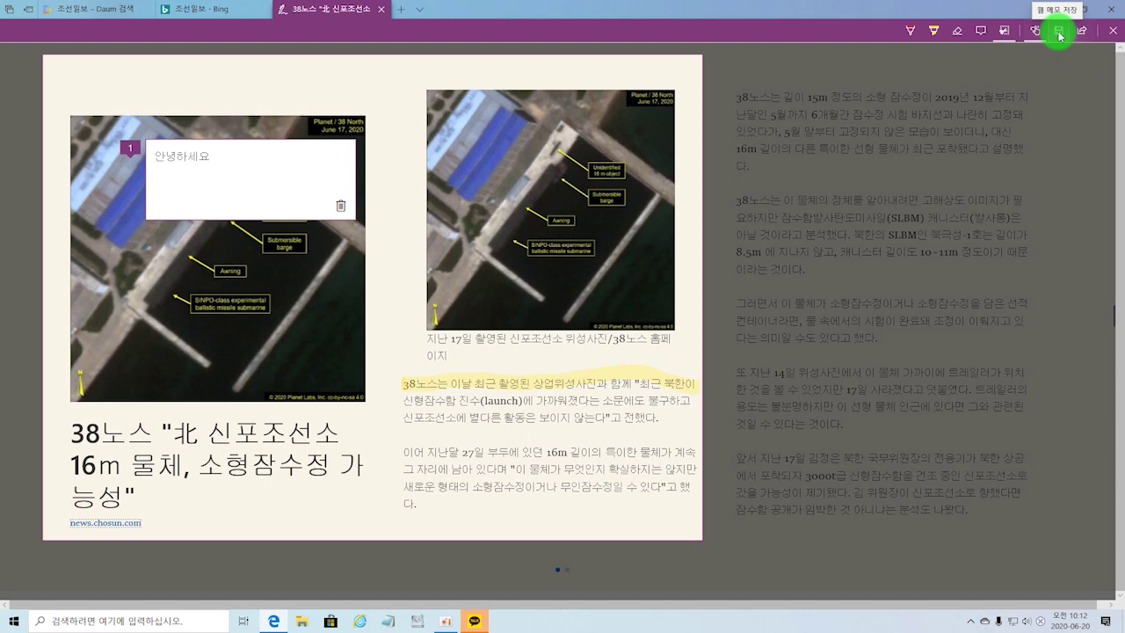
left_click(1059, 33)
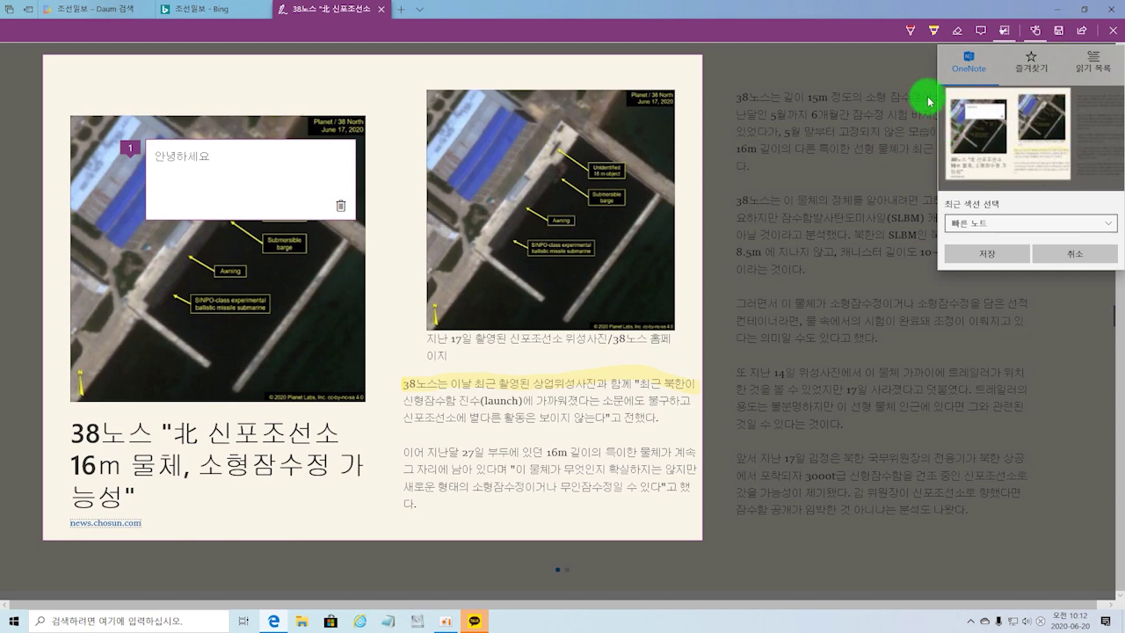
left_click(970, 71)
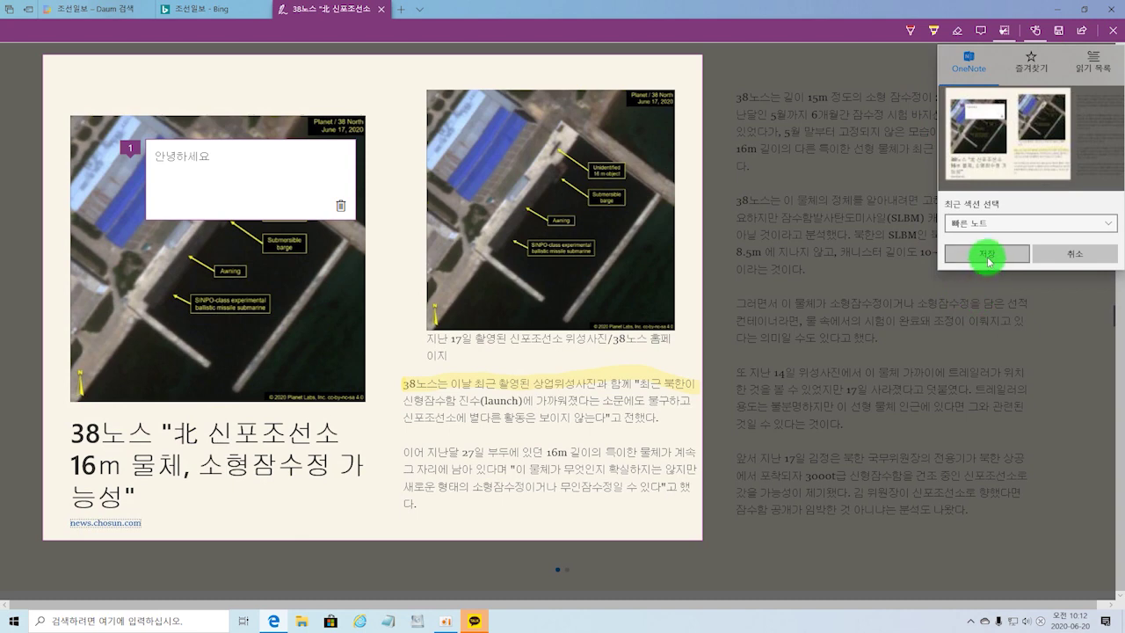
left_click(988, 255)
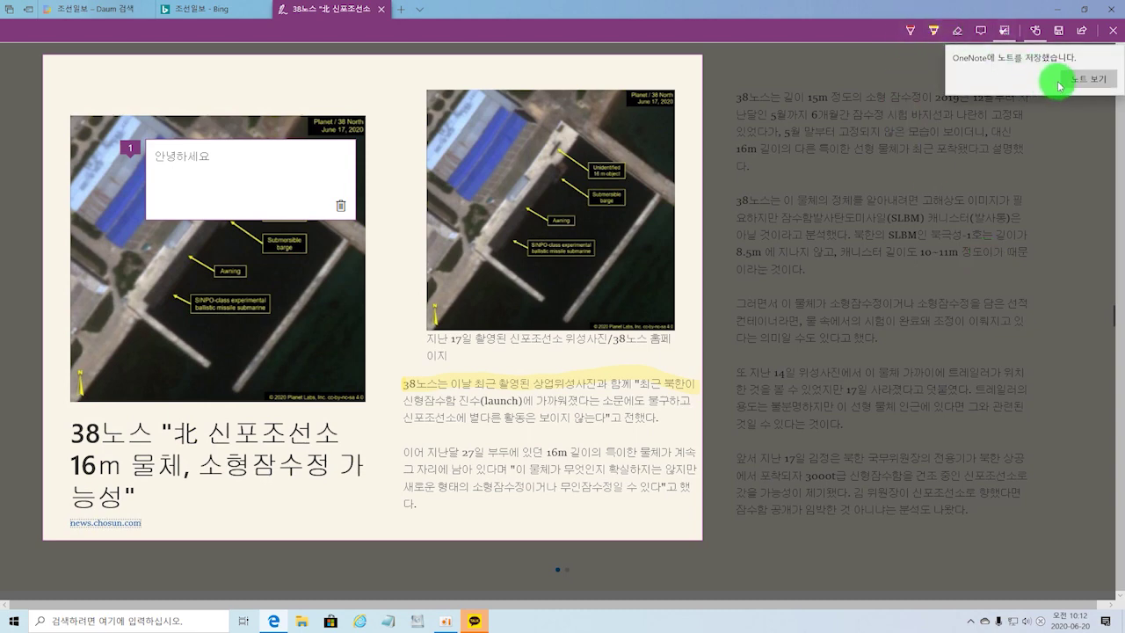
View the saved note in OneNote, accepting the proposed notebook for quick notes, check the clipped article page, and close OneNote.
left_click(1085, 78)
left_click(1087, 82)
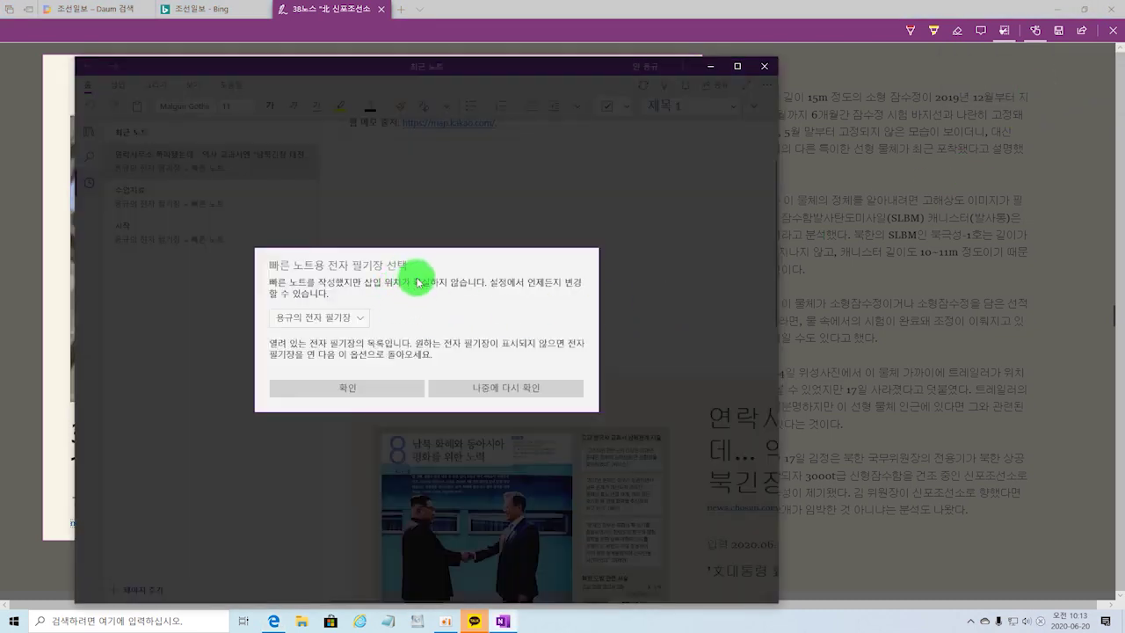
left_click(365, 388)
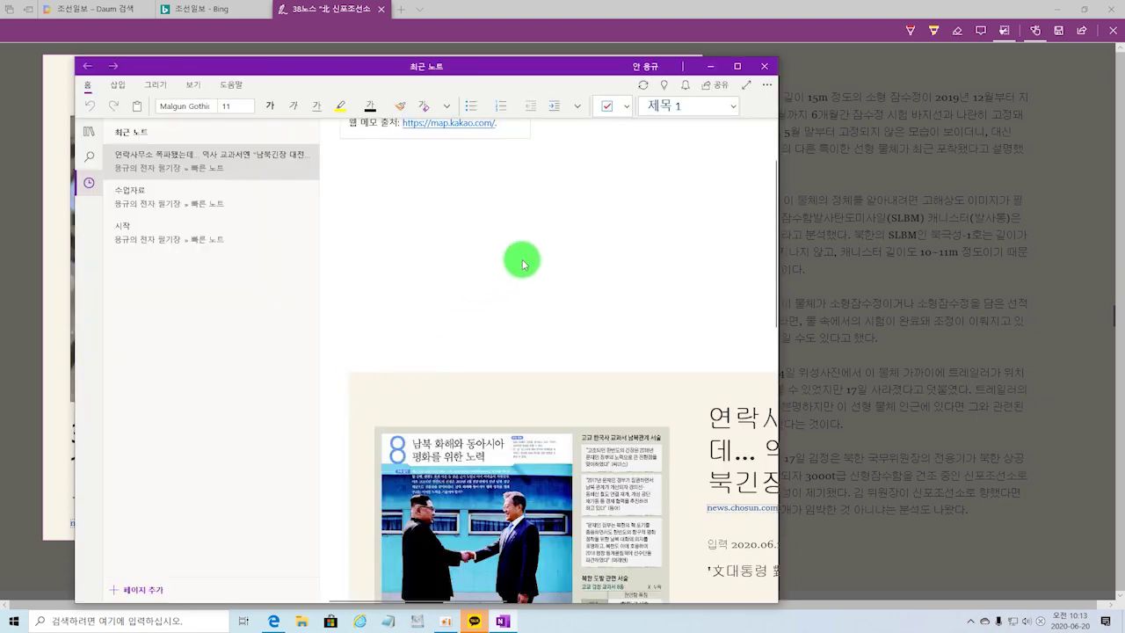
scroll(523, 260, "up", 1)
scroll(521, 253, "down", 5)
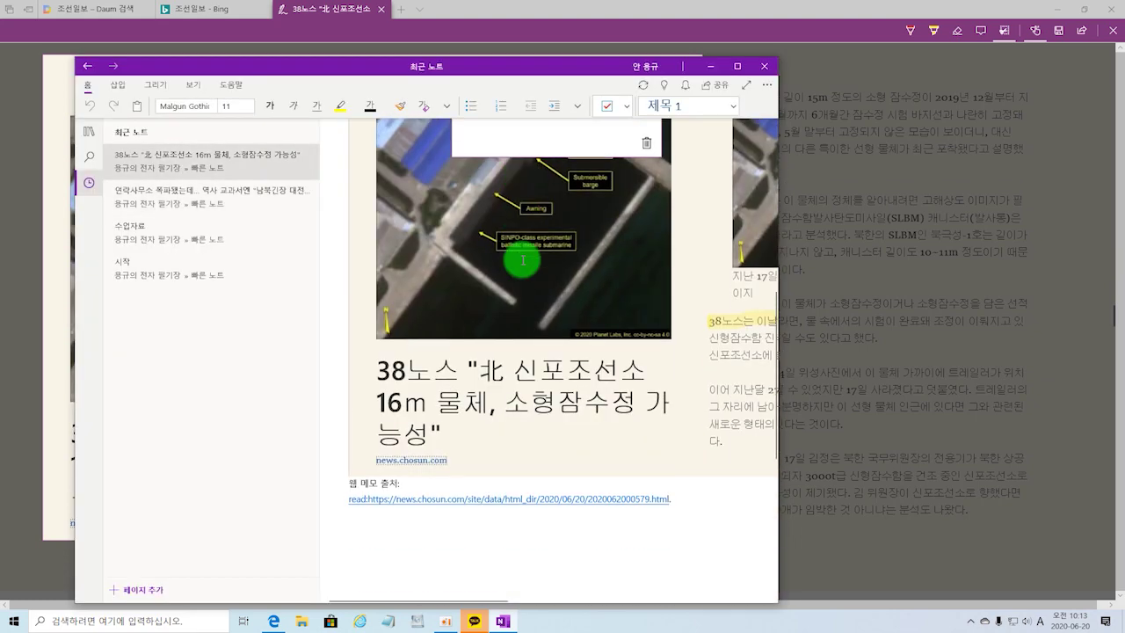
scroll(520, 253, "up", 1)
left_click(563, 290)
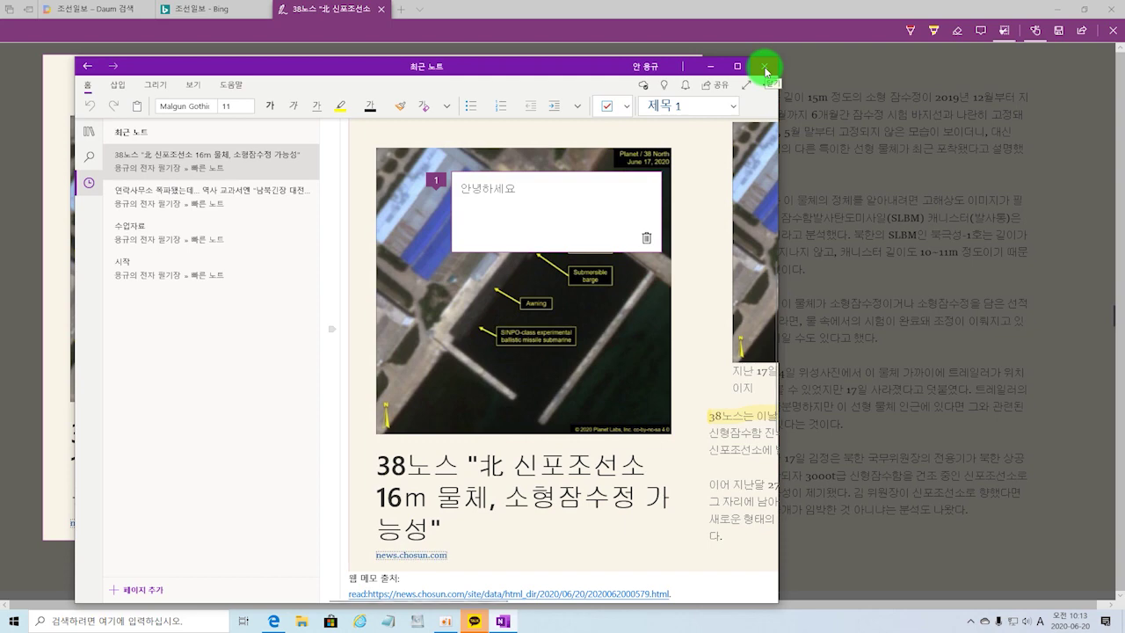
left_click(766, 71)
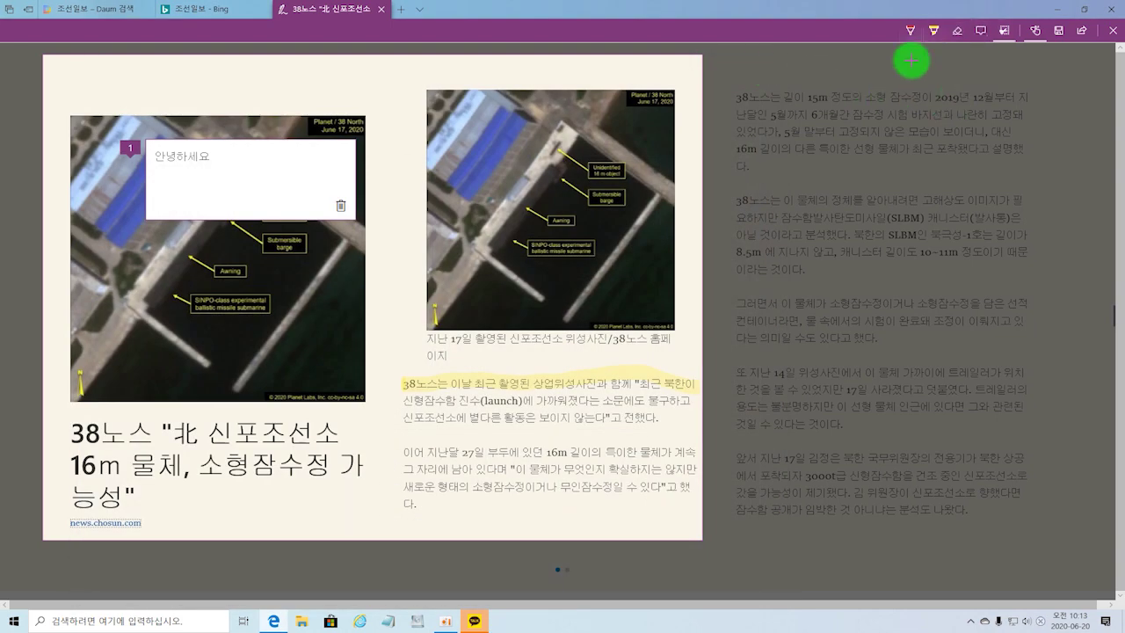
Find OneDrive in the Start menu's app list and open its file location.
left_click(14, 624)
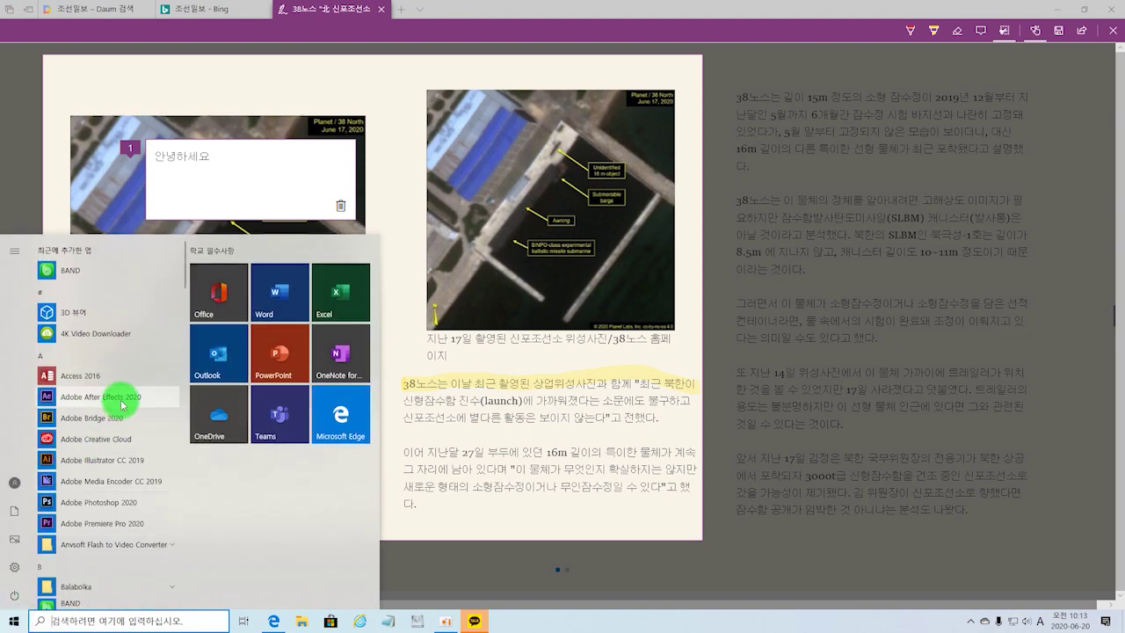
scroll(123, 369, "down", 3)
scroll(123, 376, "down", 10)
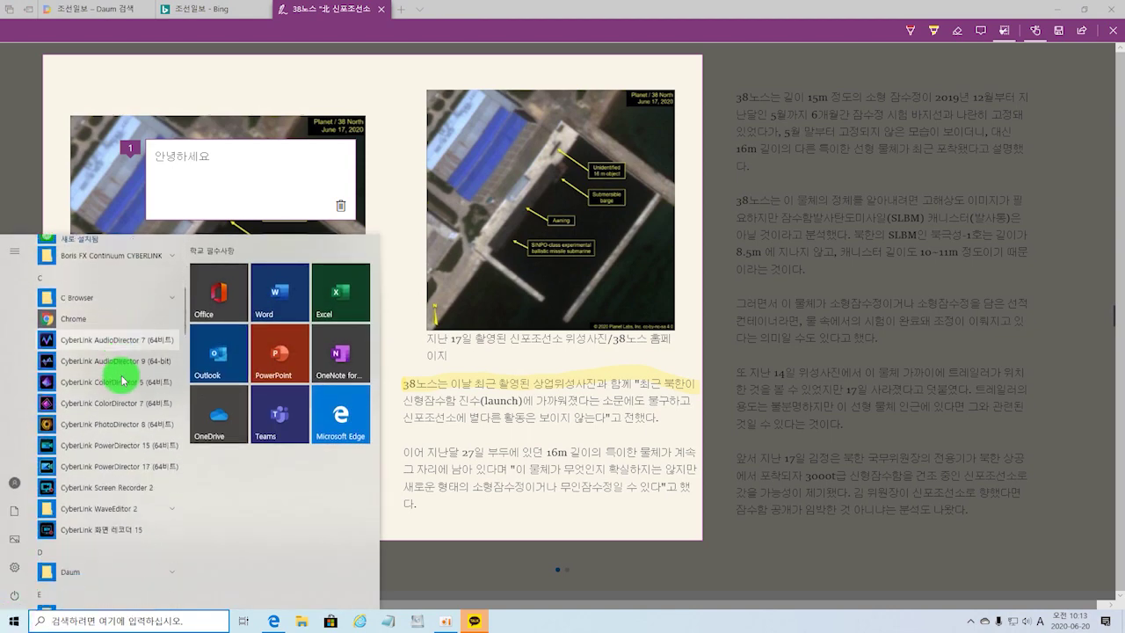
scroll(122, 381, "down", 2)
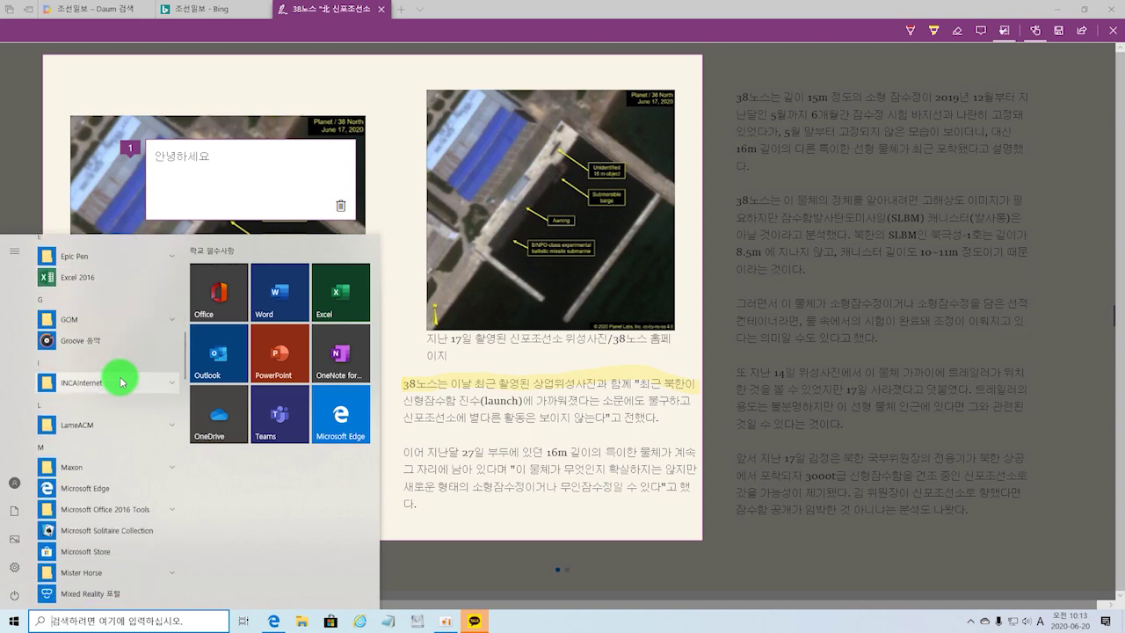
scroll(121, 382, "down", 3)
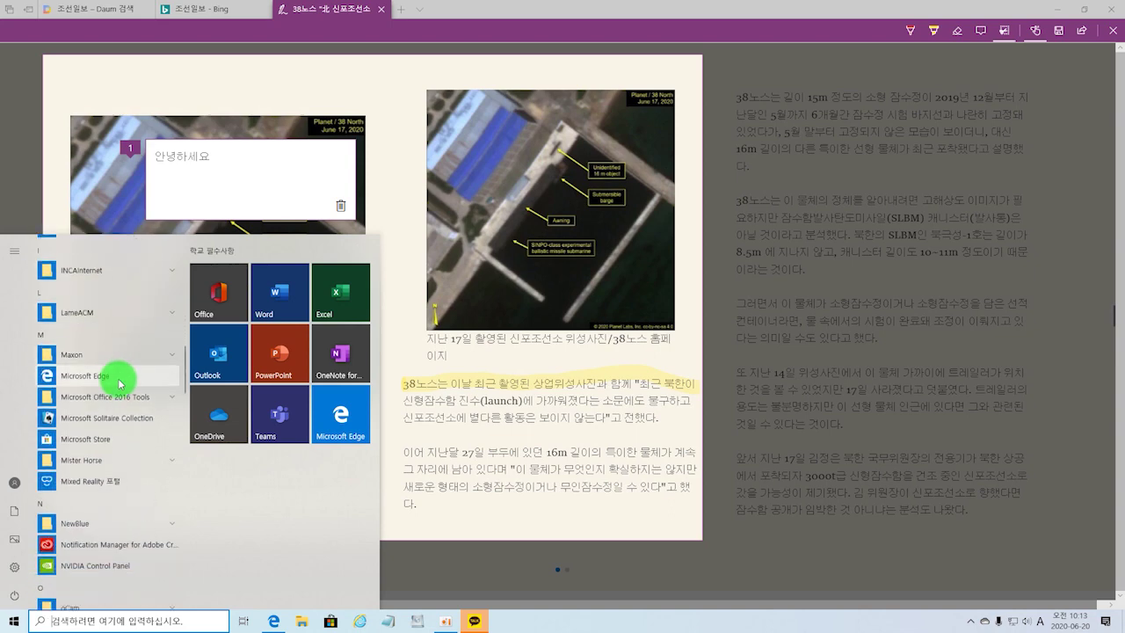
scroll(120, 382, "down", 5)
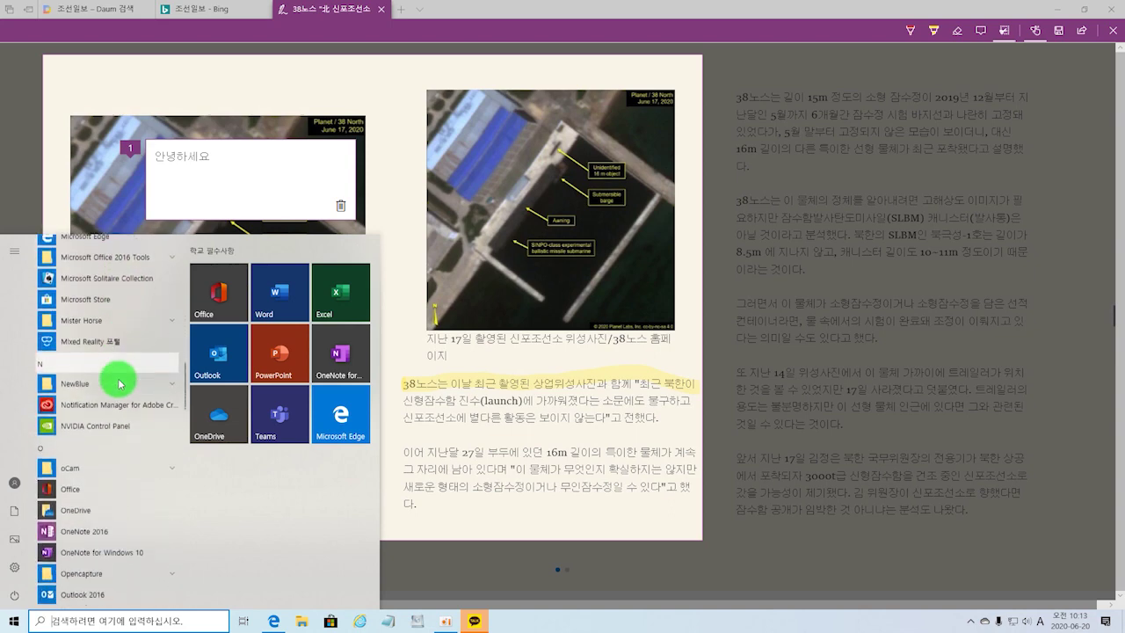
scroll(120, 382, "down", 1)
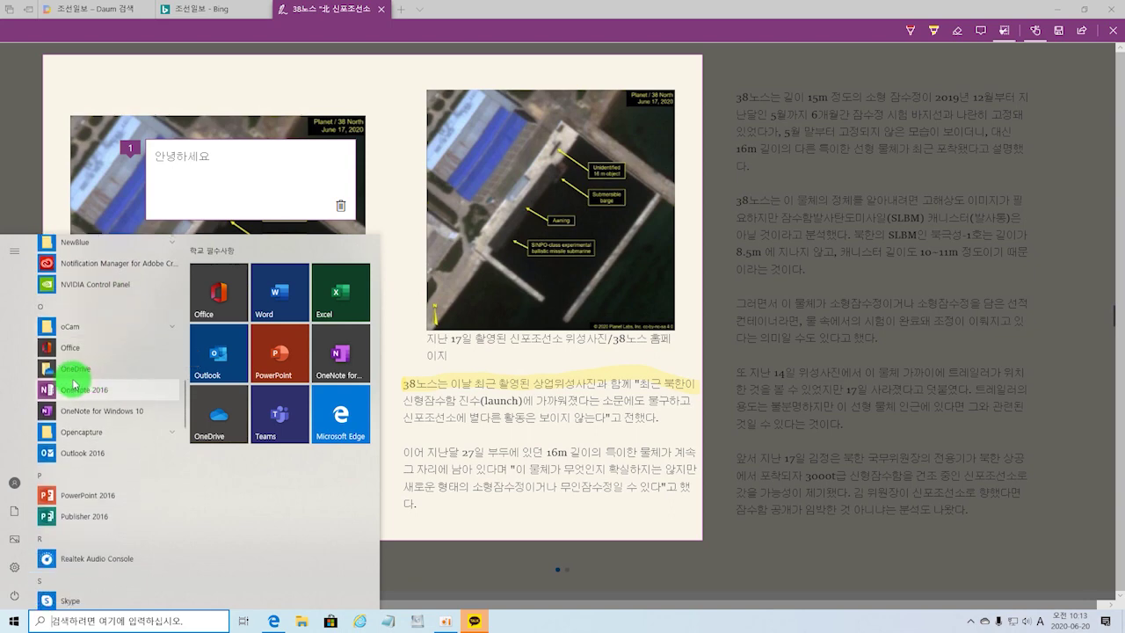
left_click(78, 369)
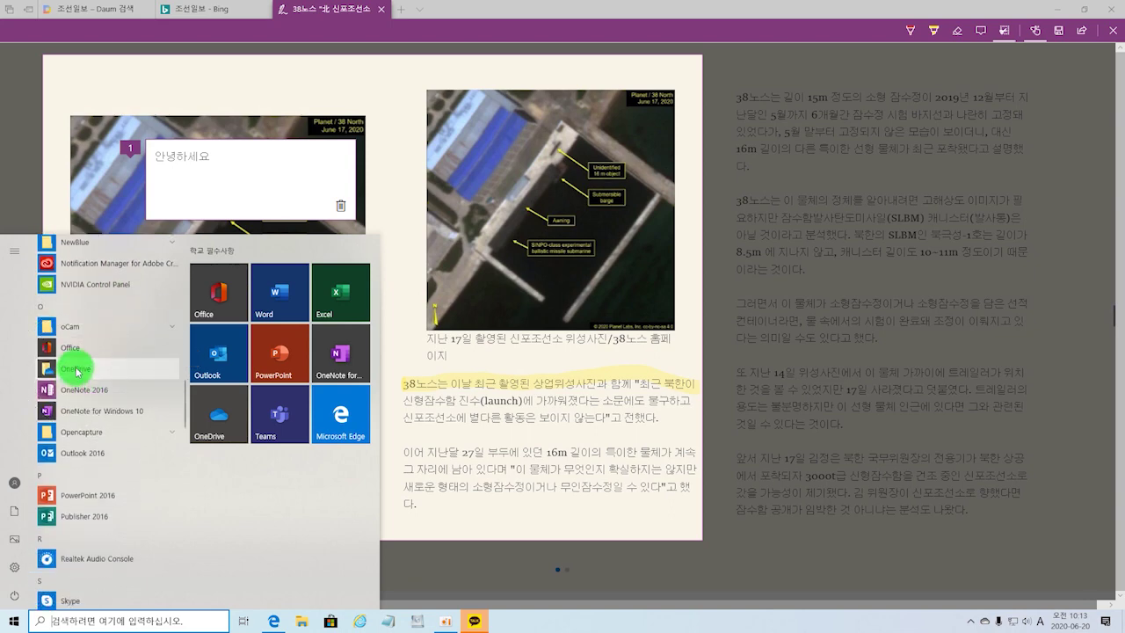
right_click(123, 373)
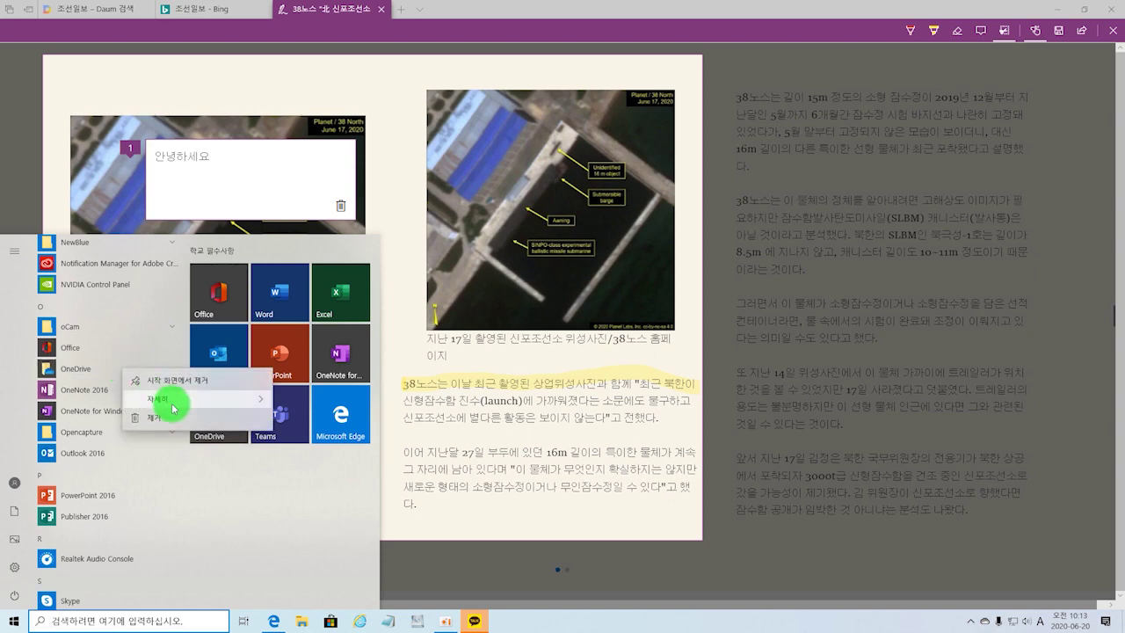
mouse_move(159, 398)
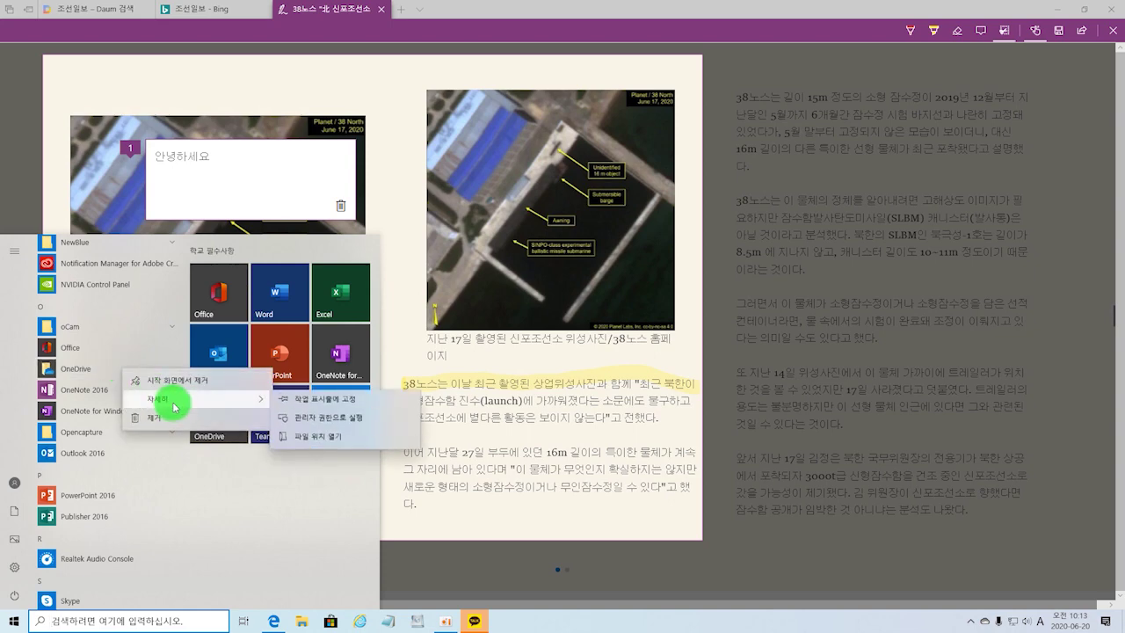
left_click(335, 442)
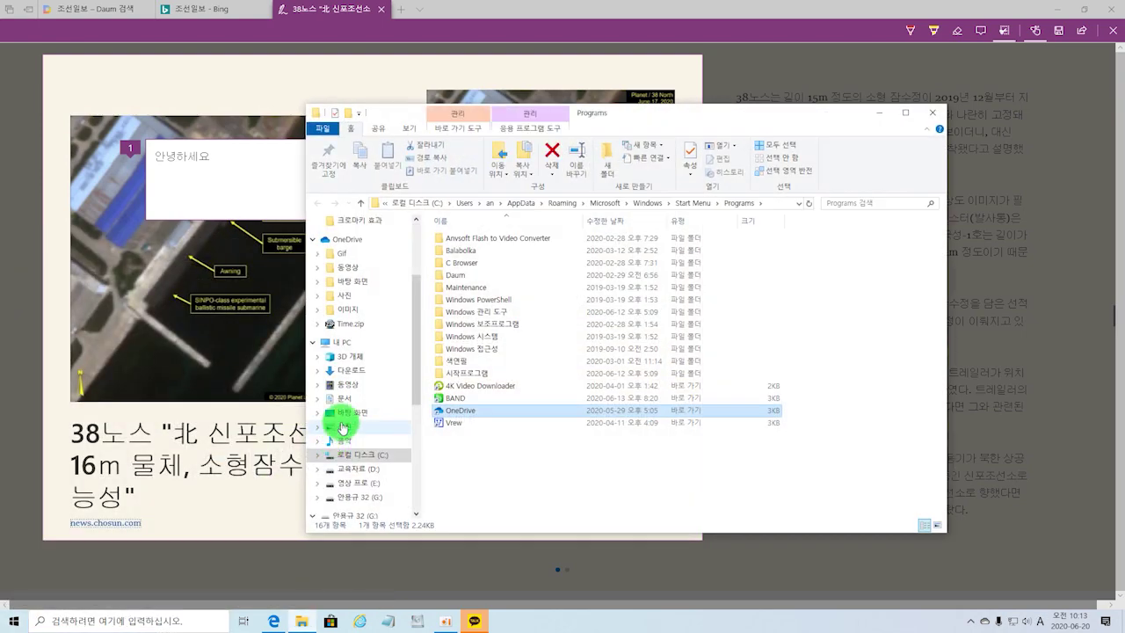
Send a OneDrive shortcut to the desktop and show the desktop.
right_click(470, 413)
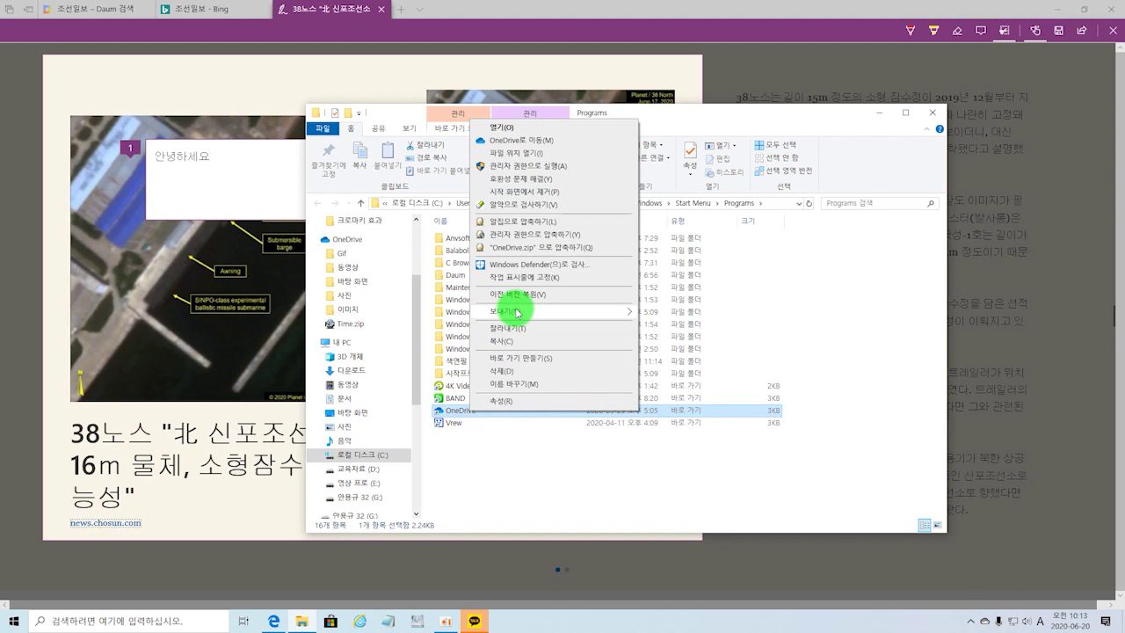
mouse_move(529, 312)
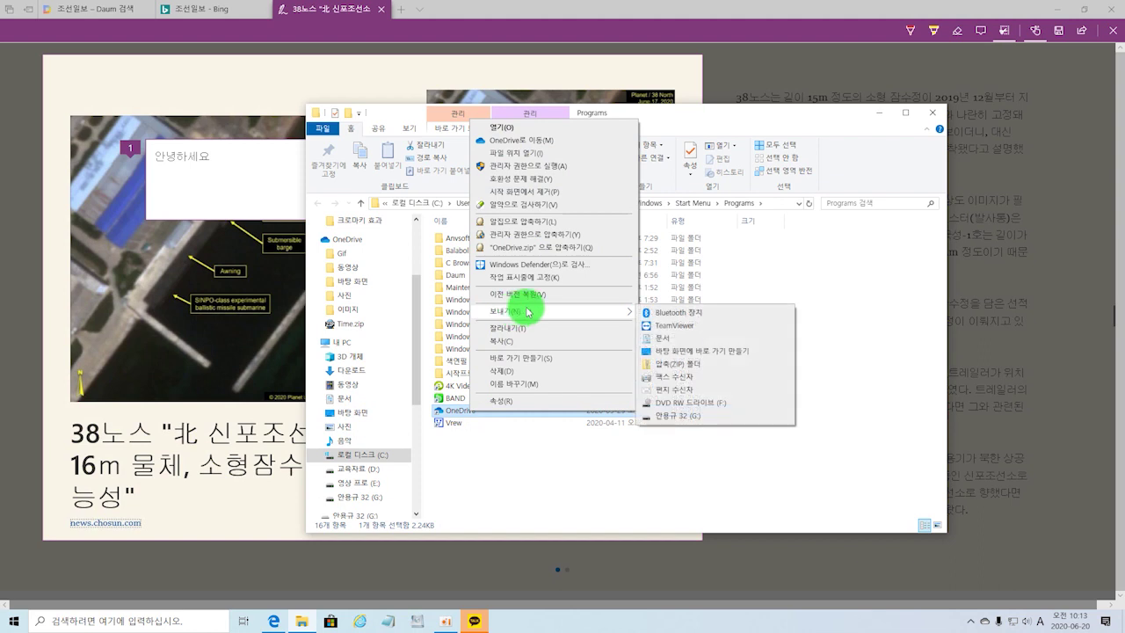
left_click(693, 352)
left_click(1120, 615)
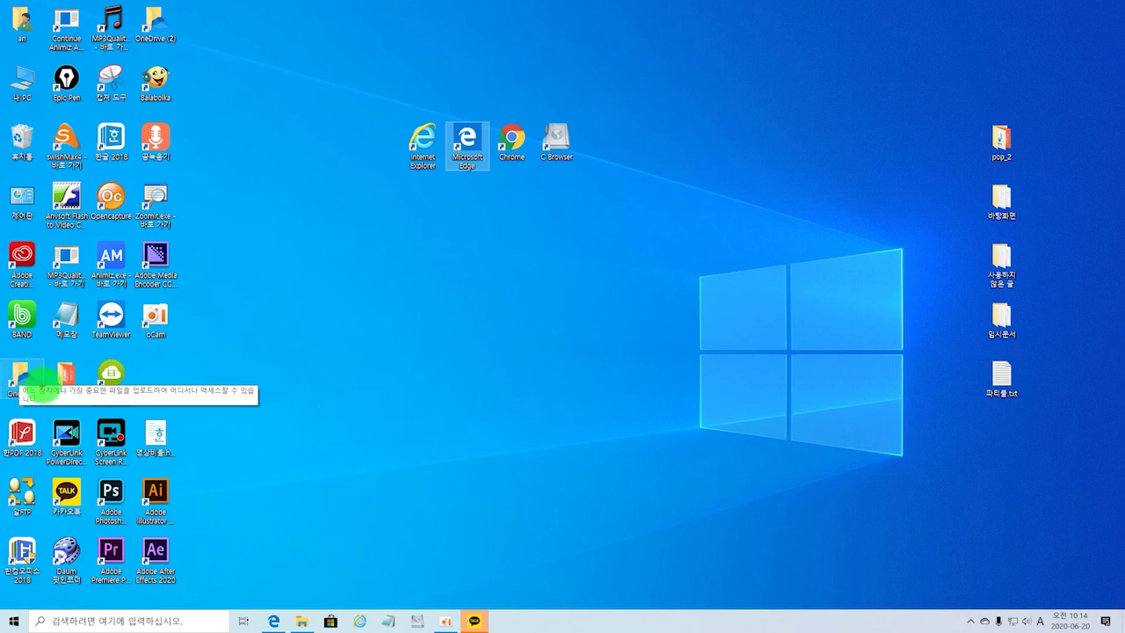
Mark the OneDrive desktop shortcut with a red line and a red box, and clear the markings.
left_click_drag(43, 380, 172, 463)
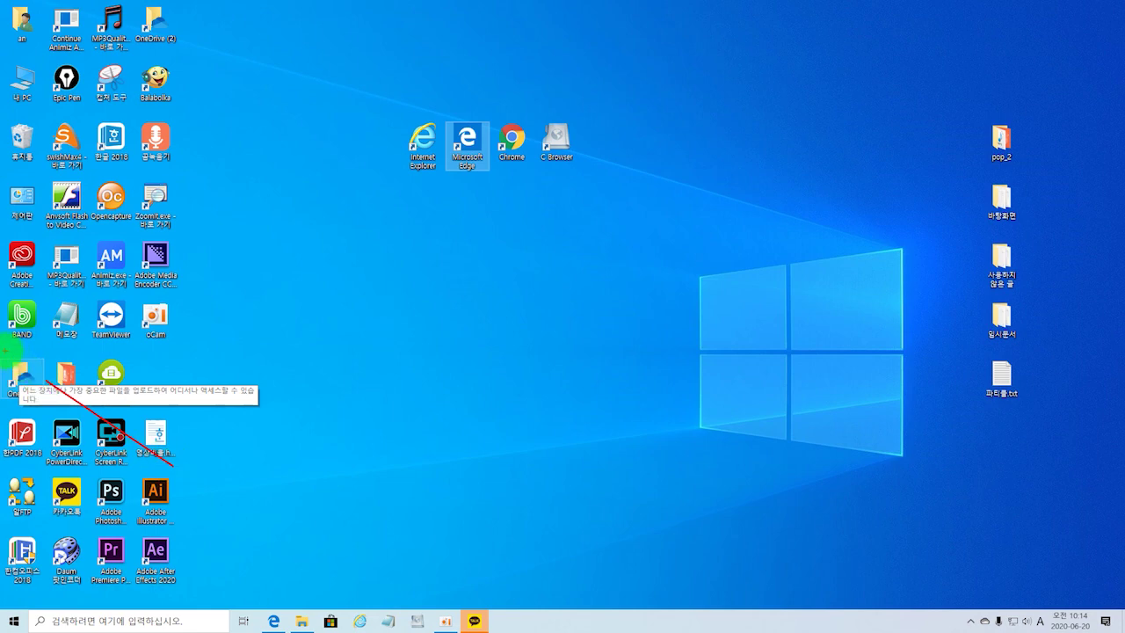
mouse_move(3, 345)
left_mouse_down()
mouse_move(43, 376)
mouse_move(50, 402)
left_mouse_up()
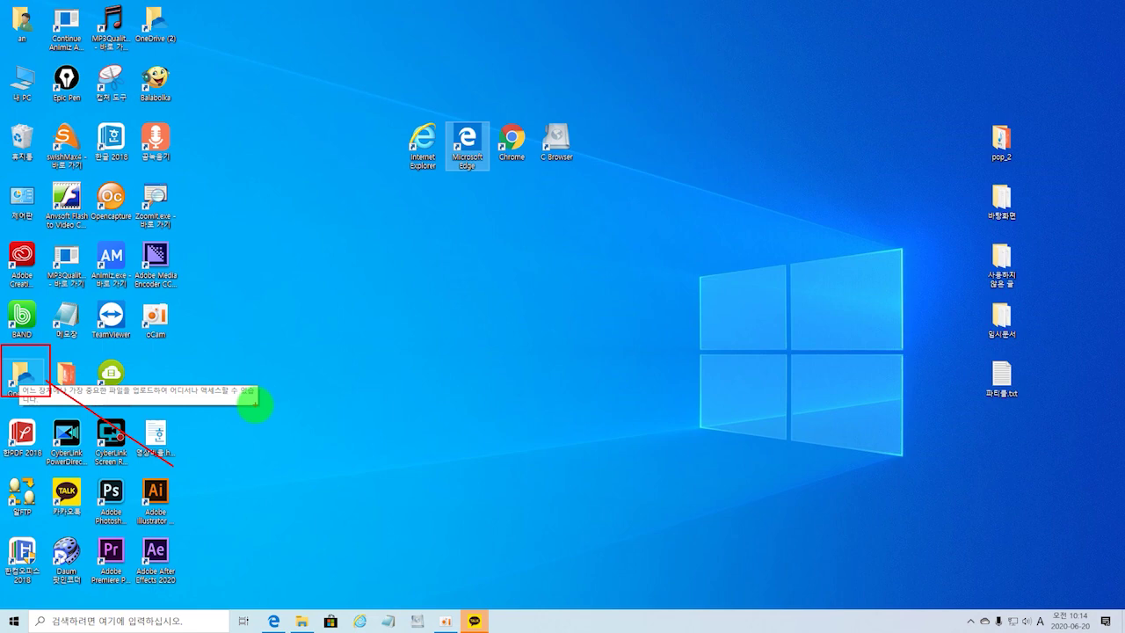
left_click(255, 405)
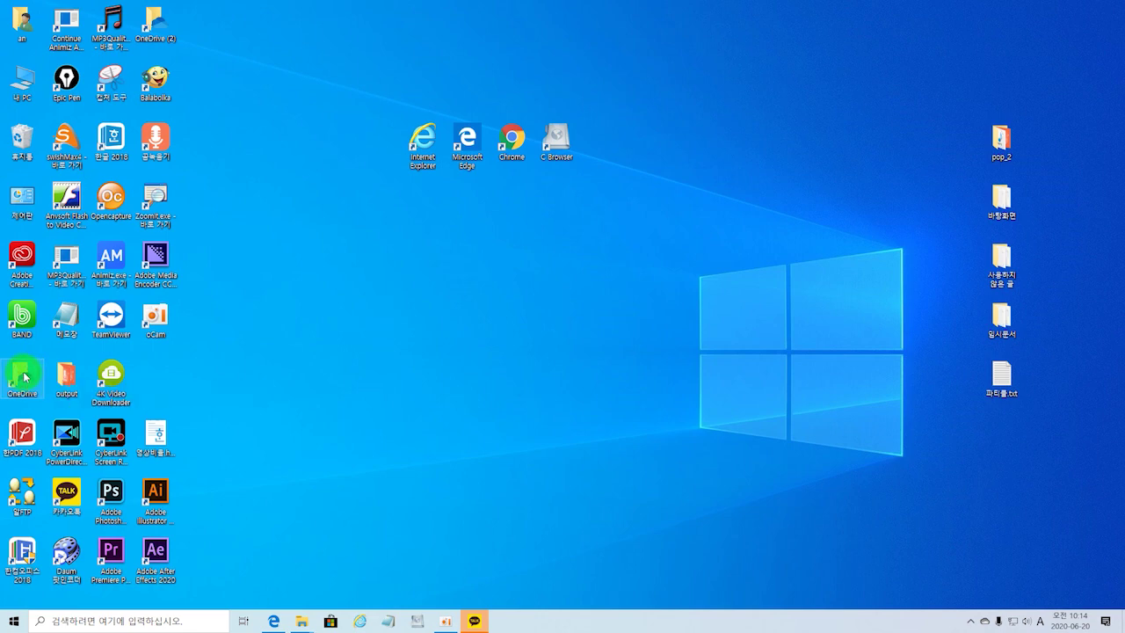
Open the OneDrive folder from its desktop shortcut, reposition its window, and show OneDrive in the folder tree.
double_click(23, 377)
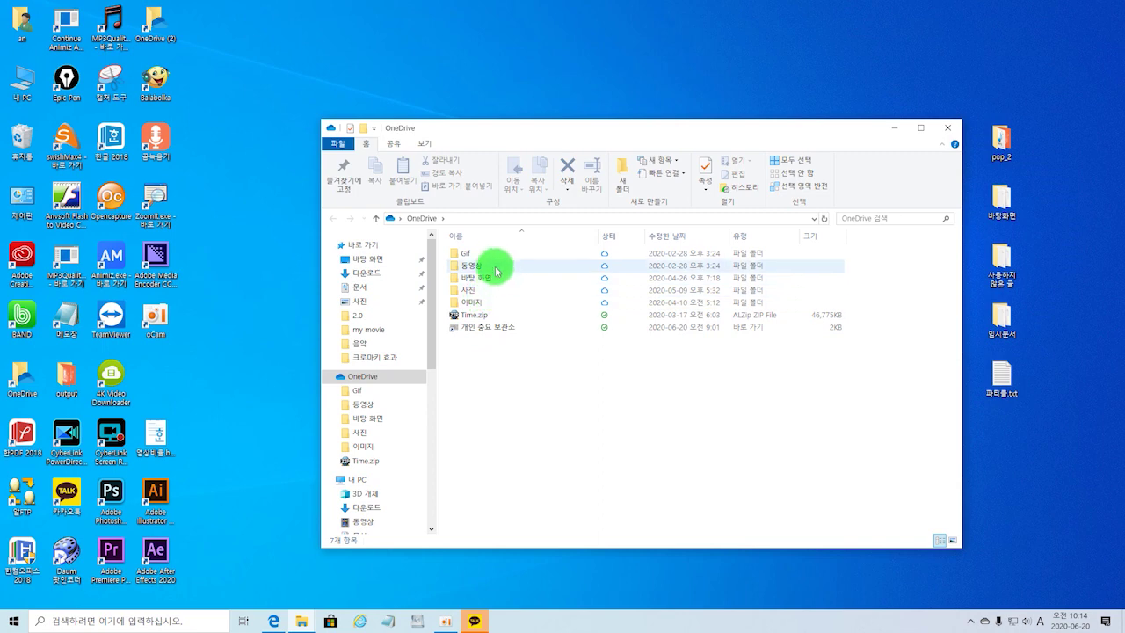
left_click_drag(525, 142, 478, 106)
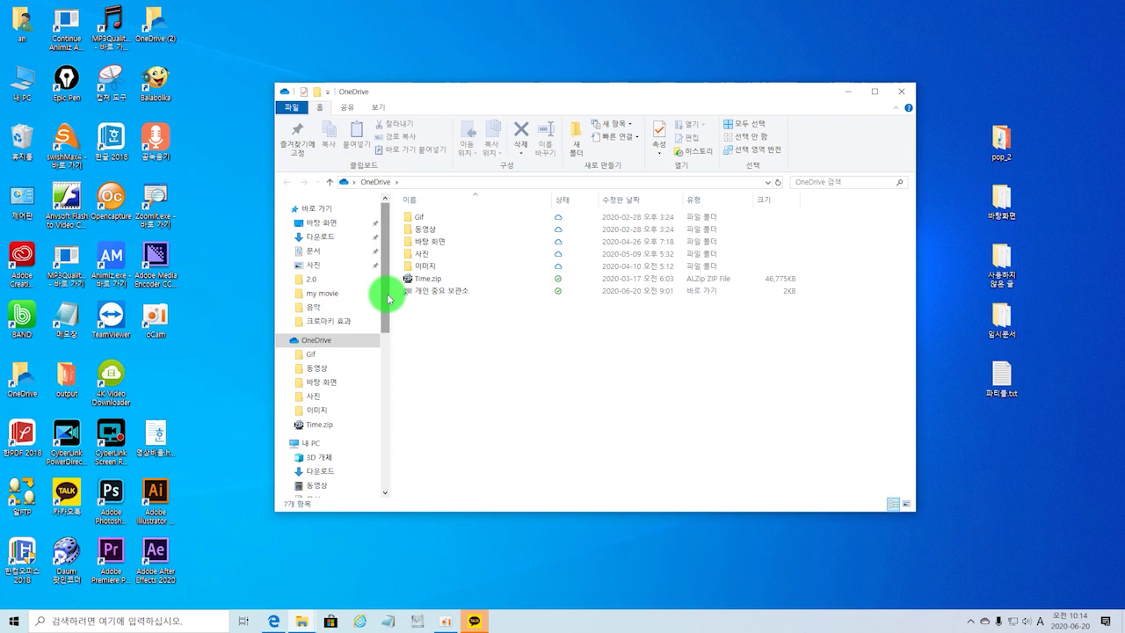
left_click(327, 340)
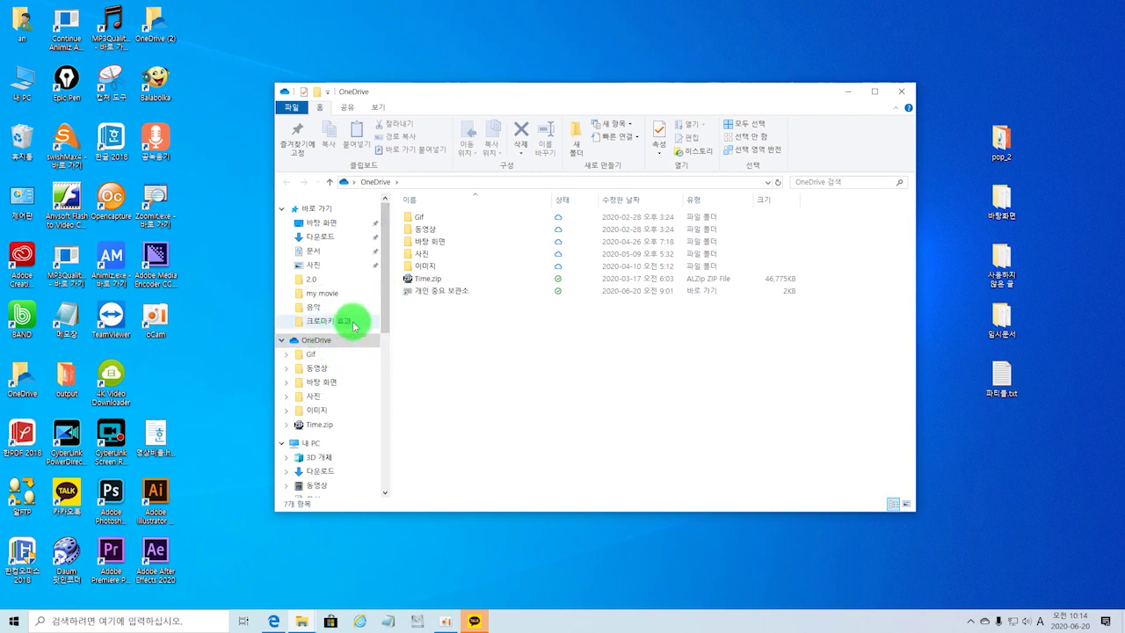
left_click(330, 344)
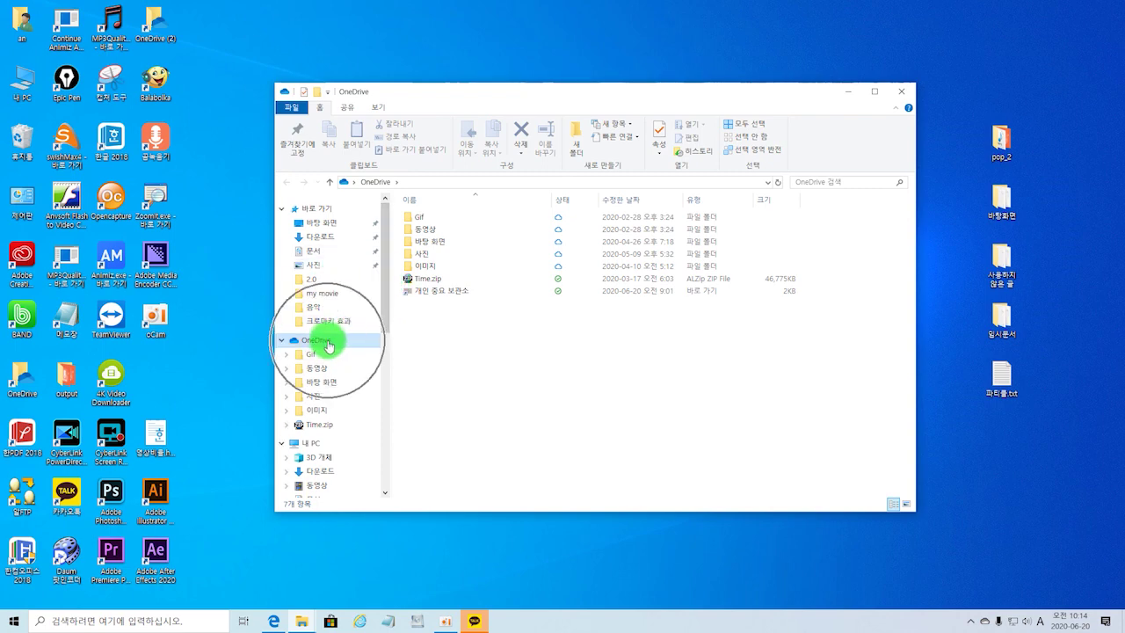
Compare the contents of 내 PC and OneDrive using the folder tree, and close the window.
left_click(310, 444)
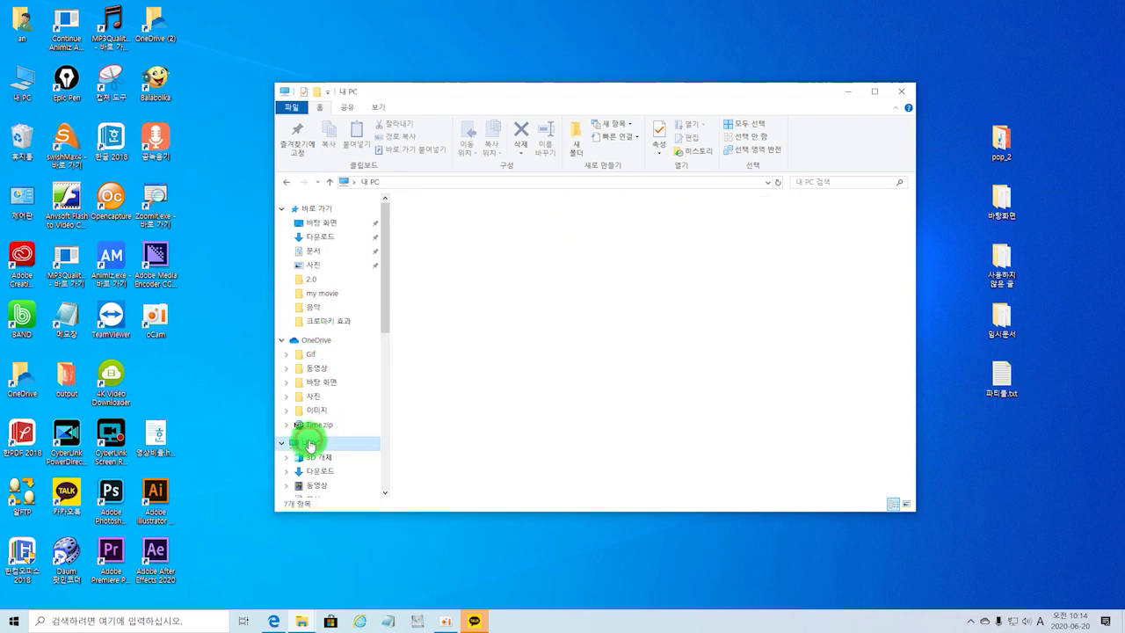
left_click(309, 444)
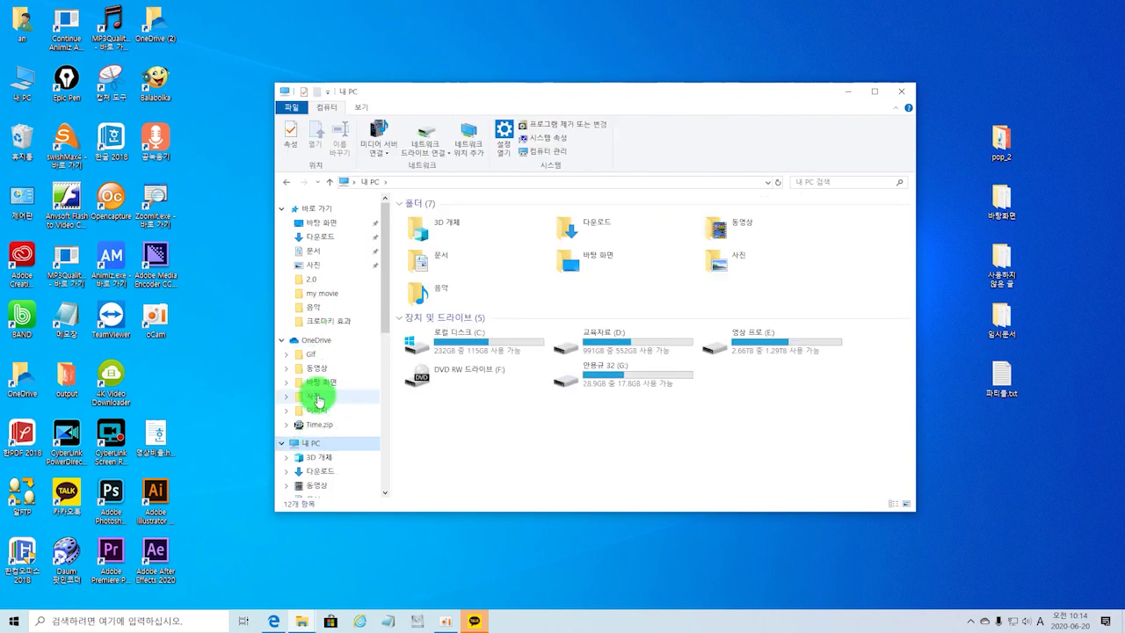
left_click(318, 341)
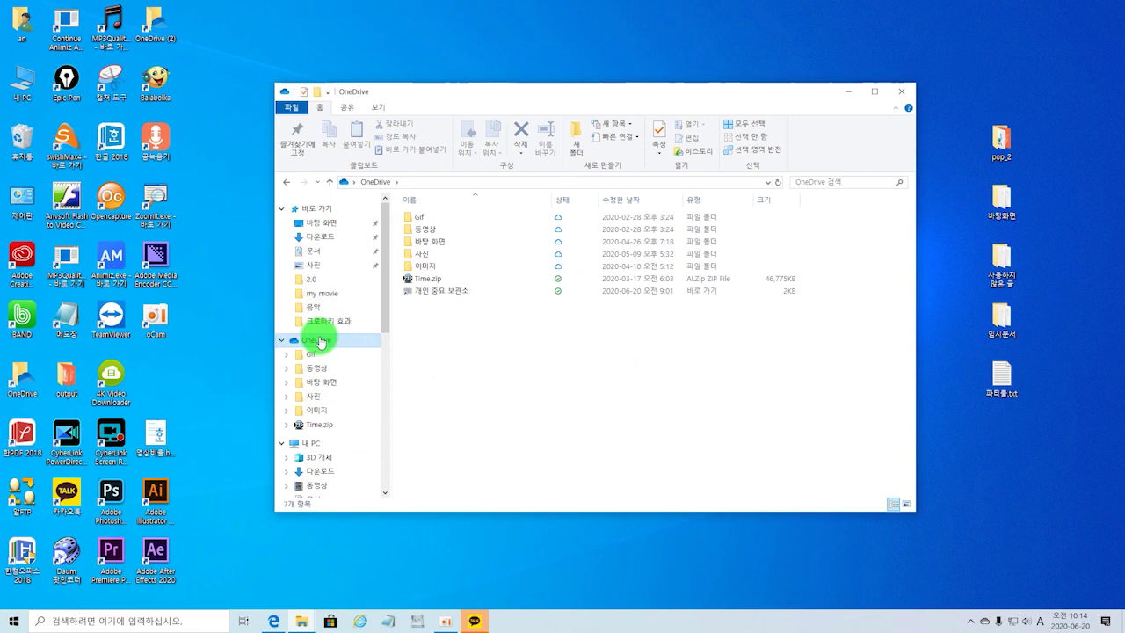
left_click(314, 448)
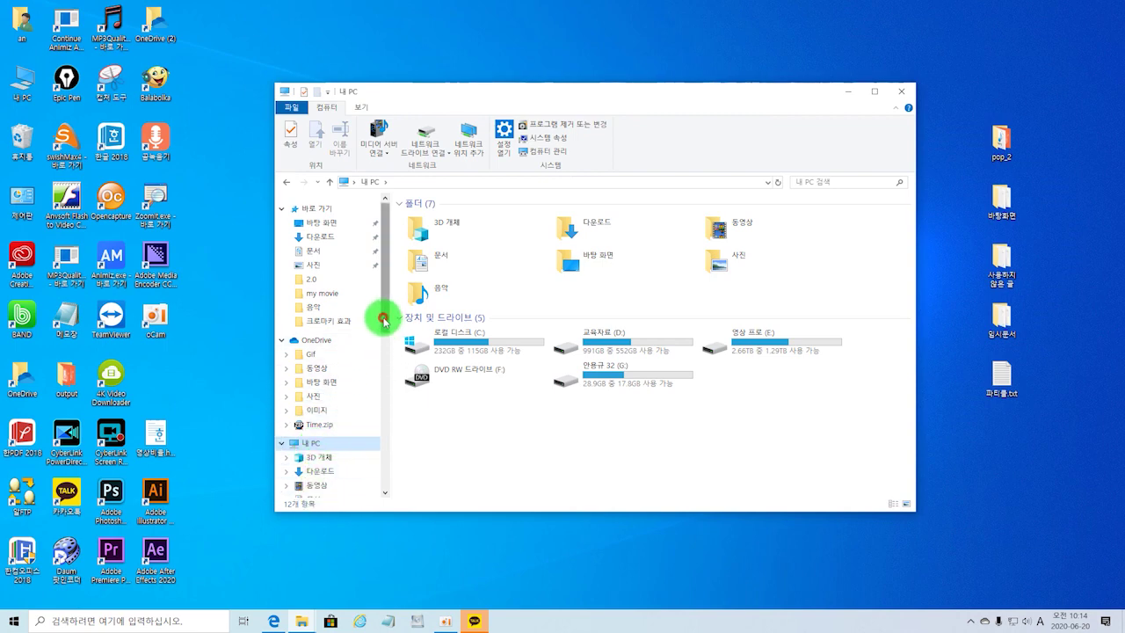
left_click_drag(384, 320, 390, 351)
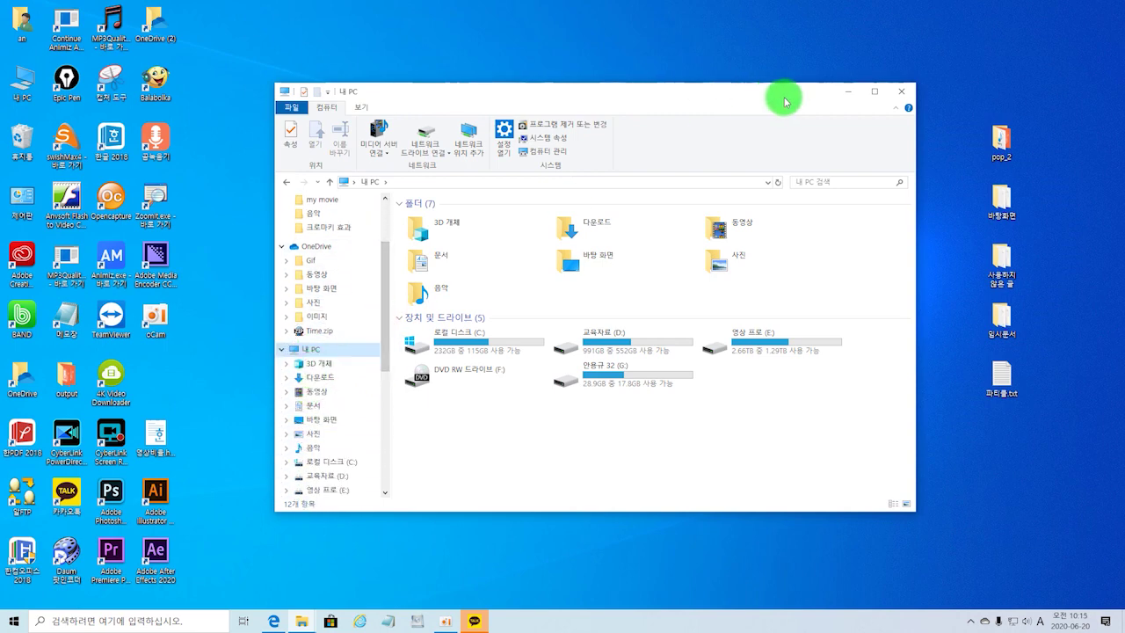
left_click(901, 91)
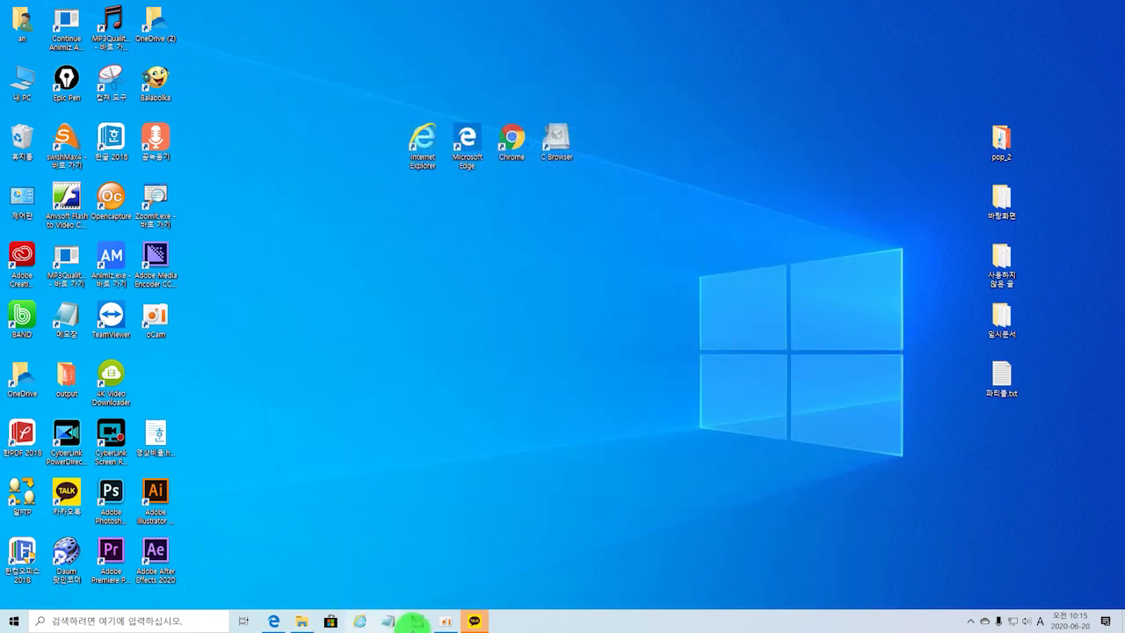
Return to the annotated web note in Edge and show its sharing options.
left_click(275, 621)
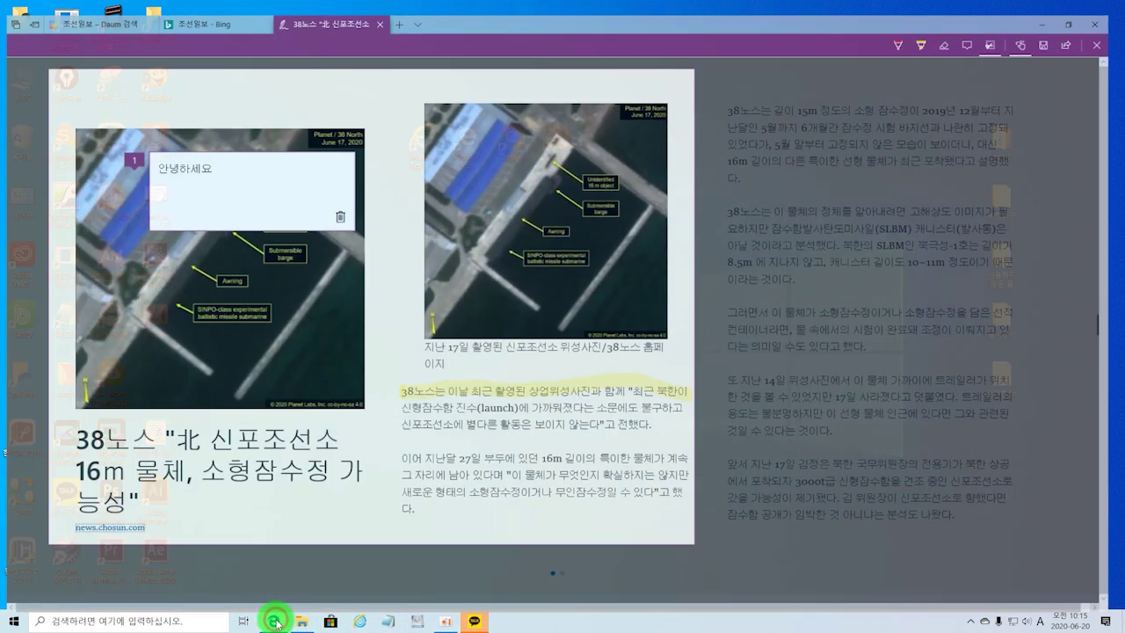
left_click(1082, 40)
left_click(1083, 36)
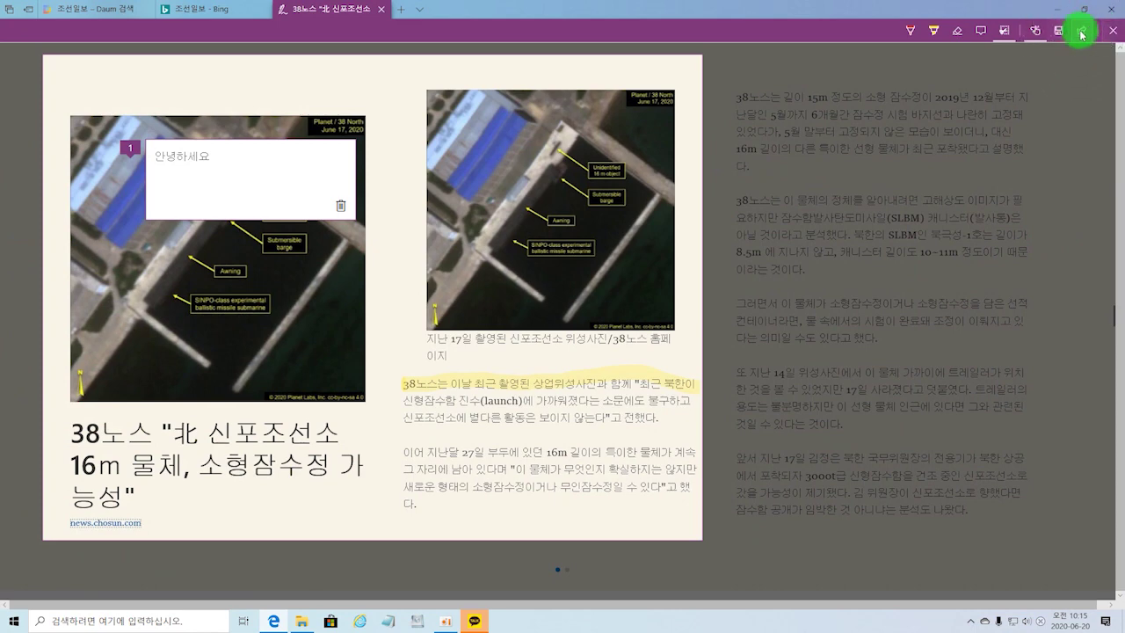
left_click(1083, 33)
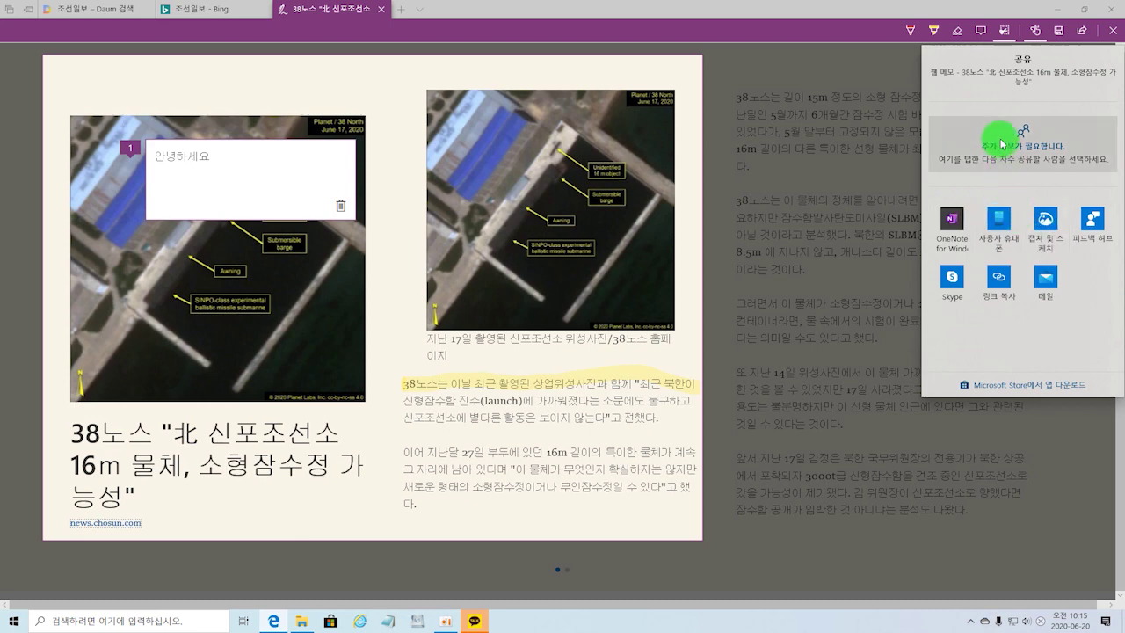
Exit the web note without saving the changes.
left_click(1113, 34)
left_click(1113, 35)
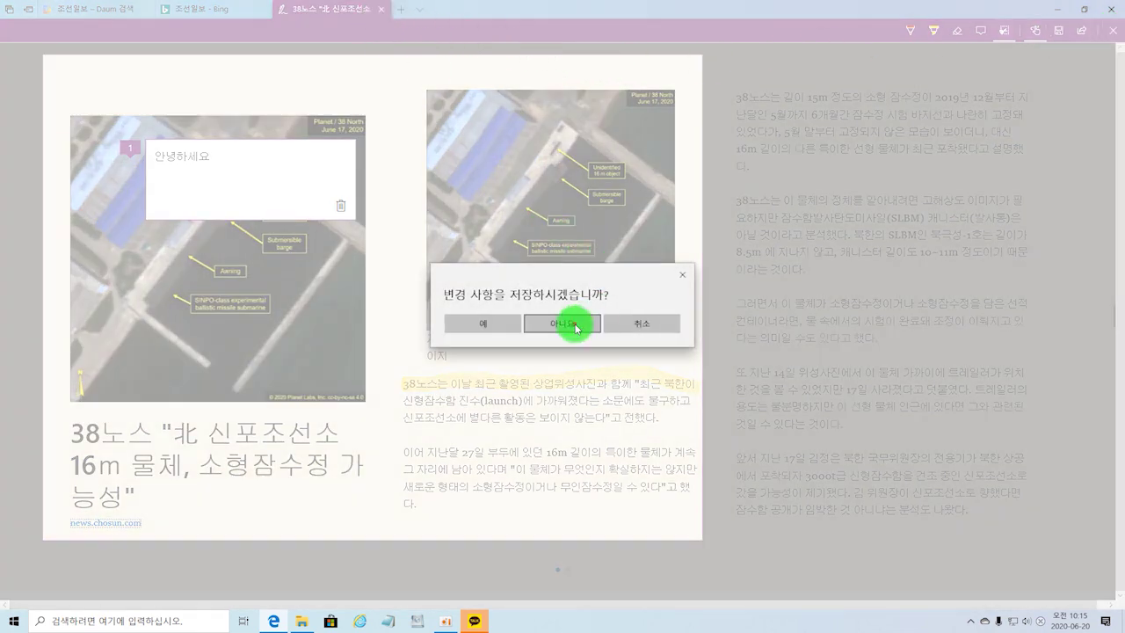
left_click(592, 318)
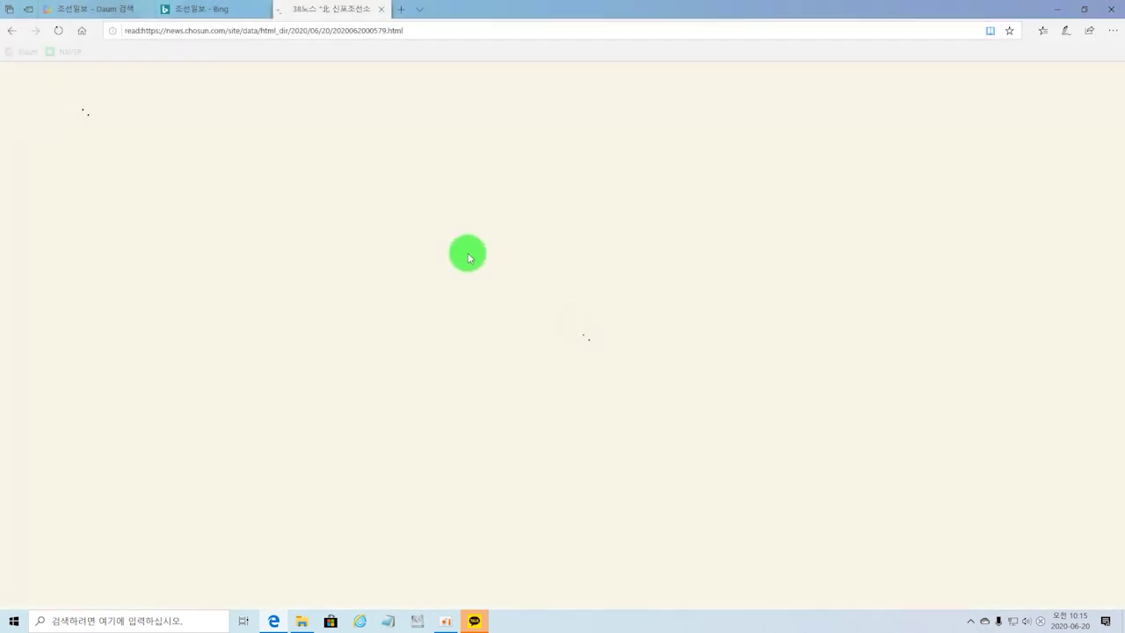
Close the article and Bing tabs, and open the Daum site in a new tab.
left_click(383, 10)
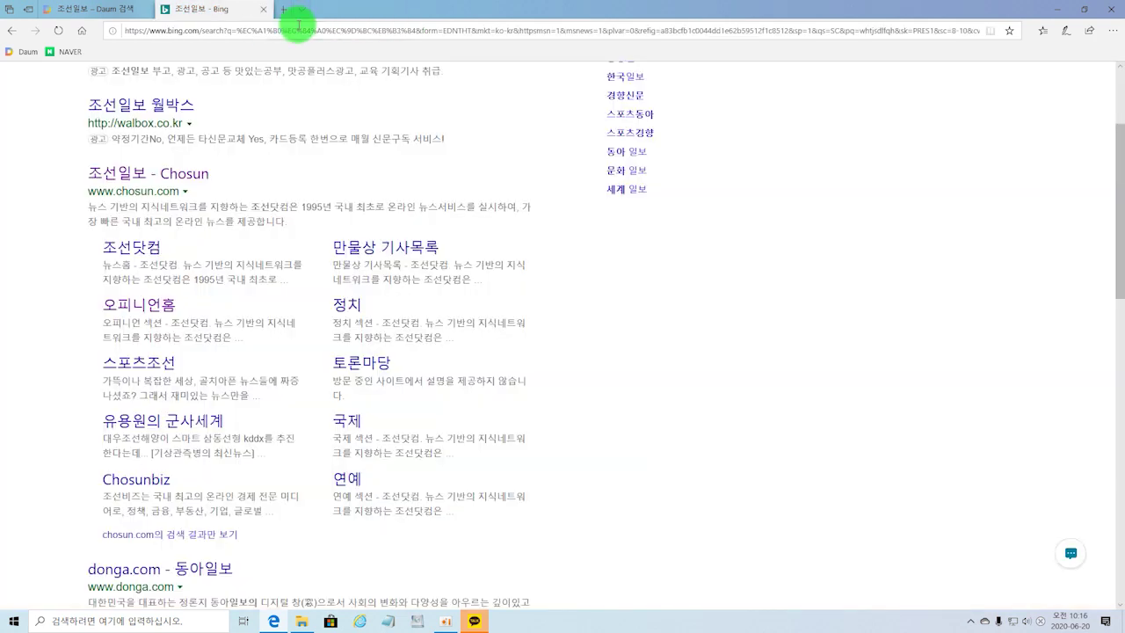
left_click(263, 8)
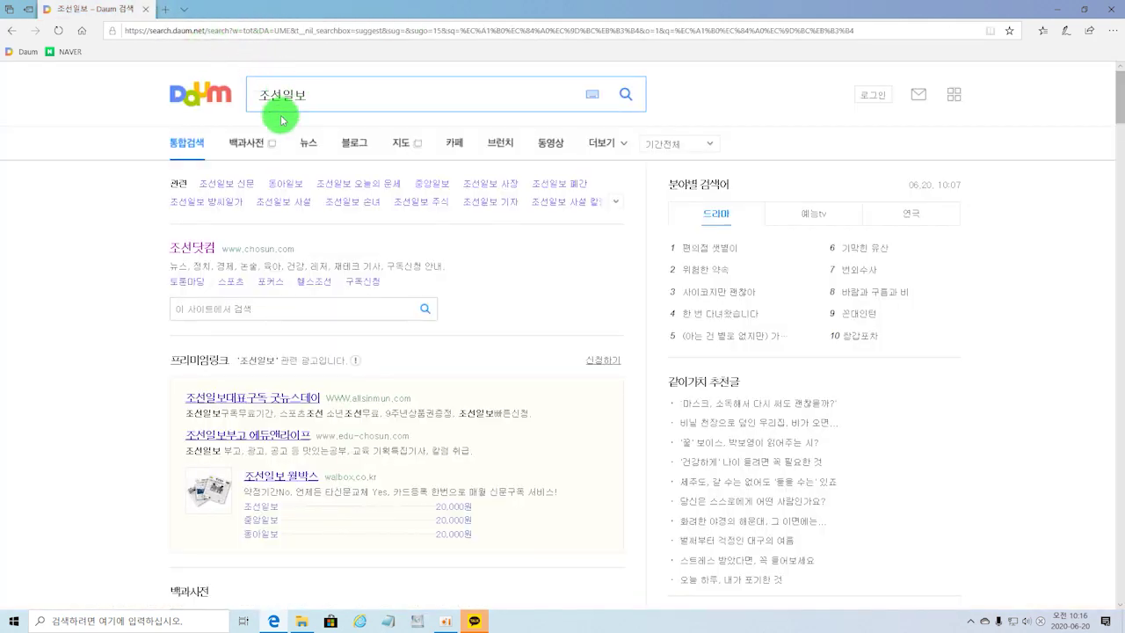
left_click(165, 10)
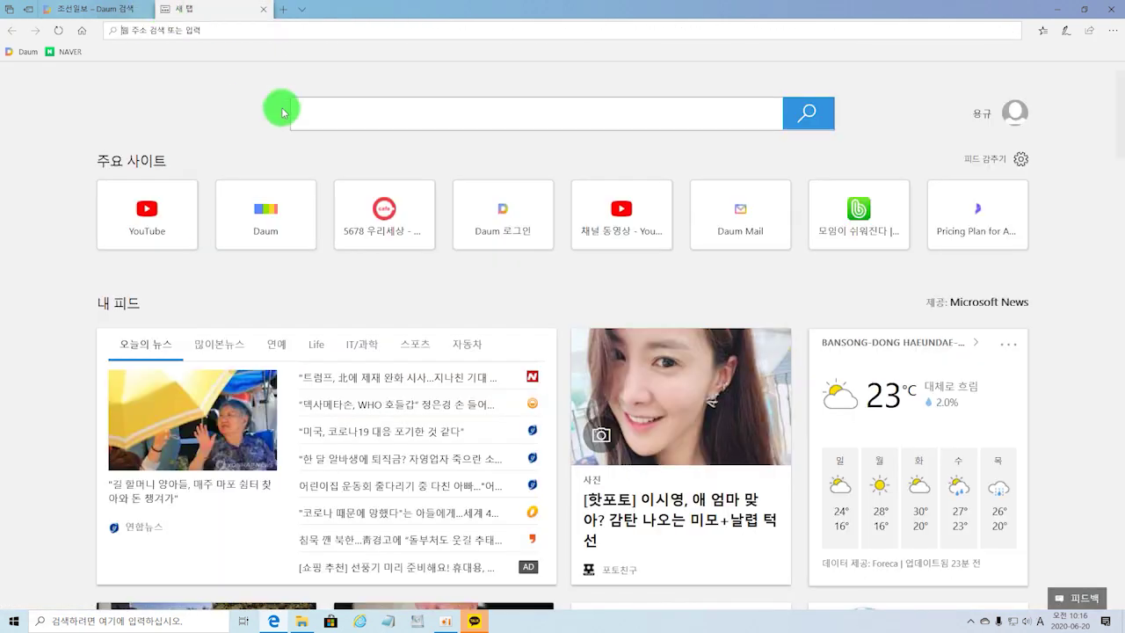
left_click(290, 229)
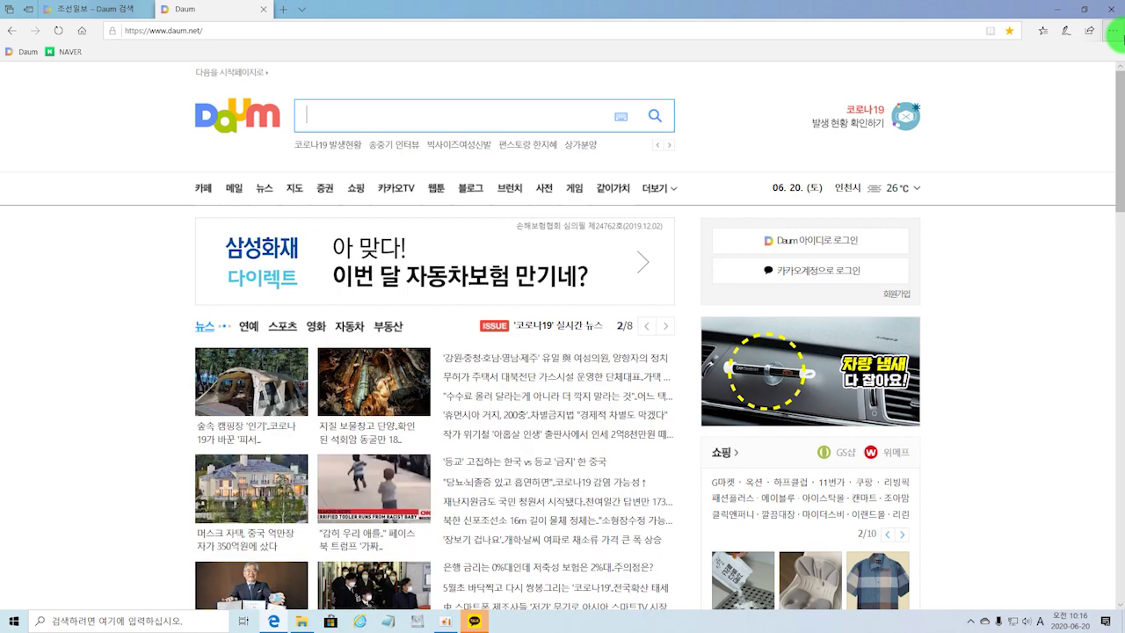
Open a new InPrivate window and view the Microsoft privacy statement linked on its start page.
left_click(1115, 34)
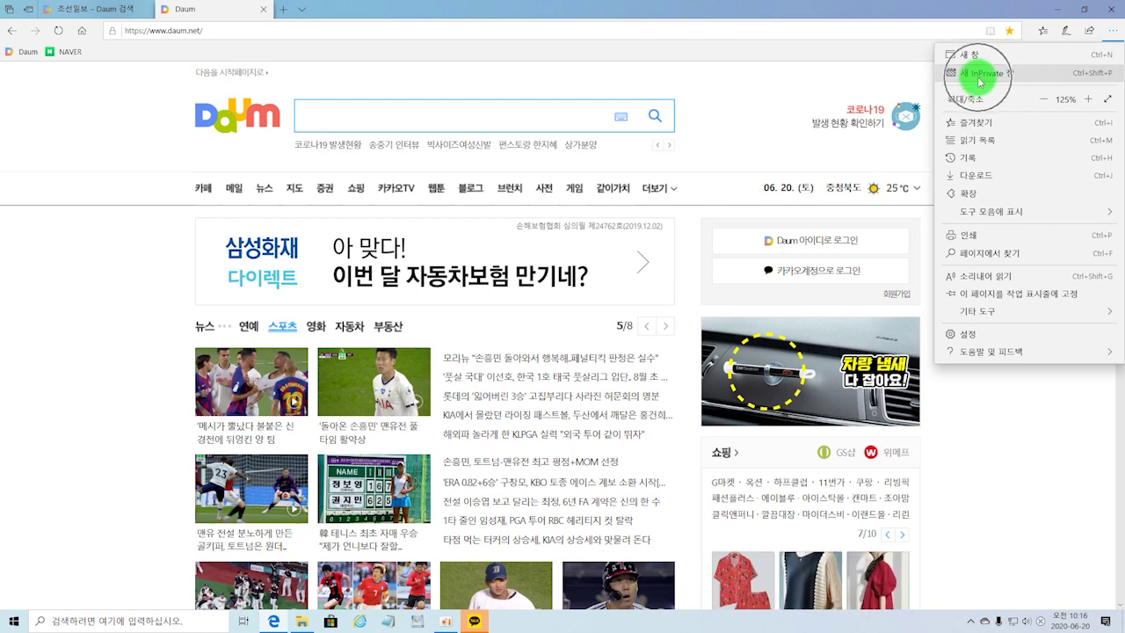
left_click(980, 79)
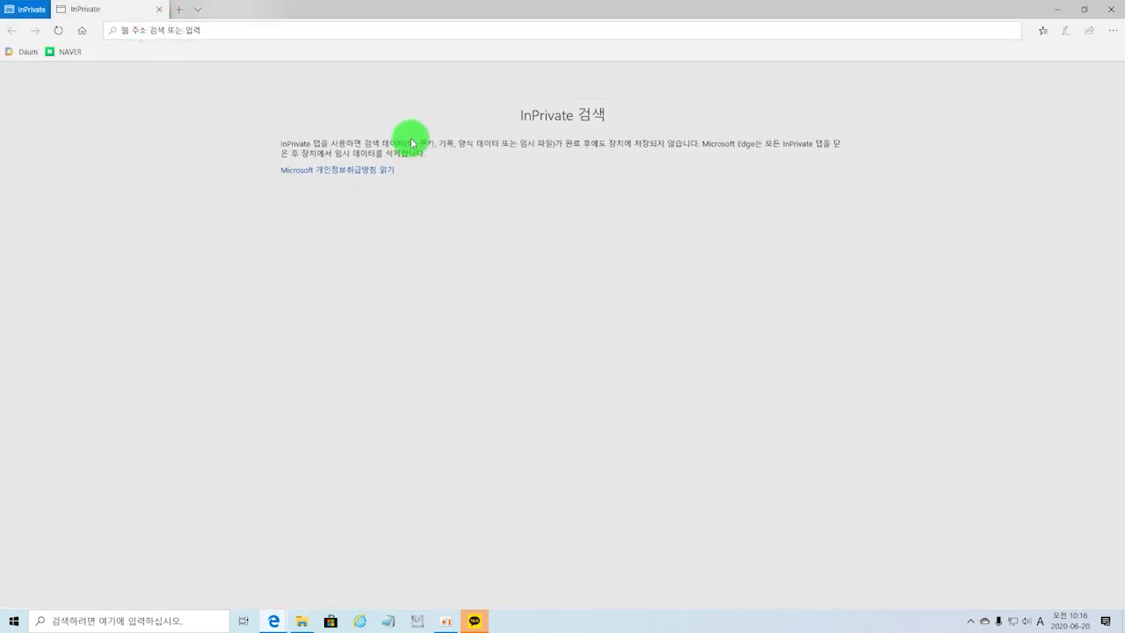
left_click(333, 172)
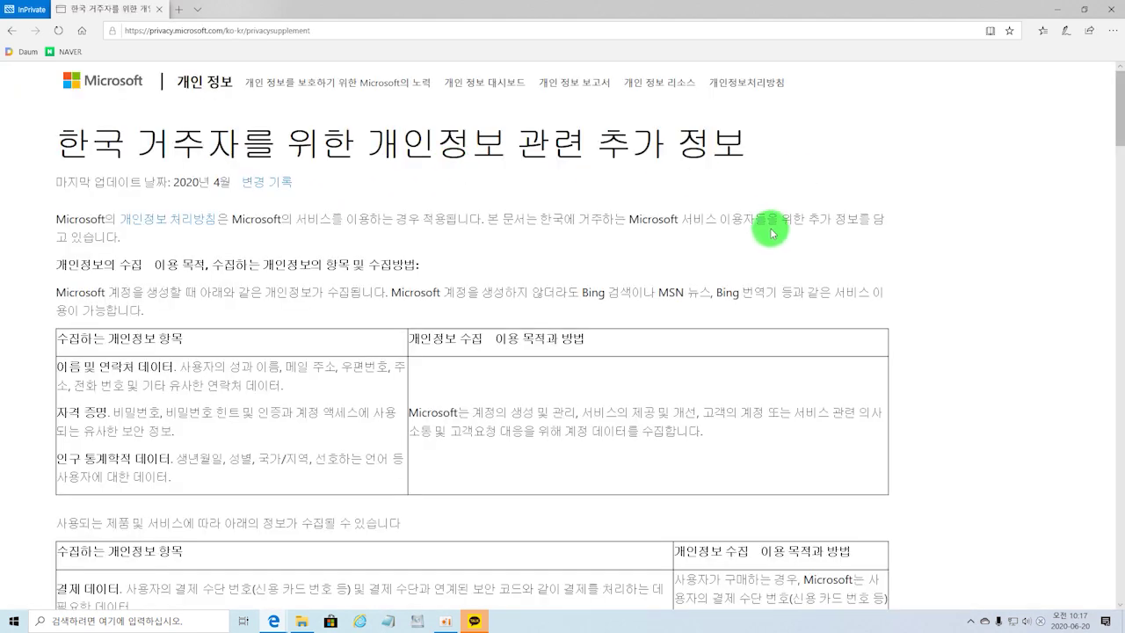
Add two more InPrivate tabs, and close the InPrivate window with all its tabs.
left_click(177, 10)
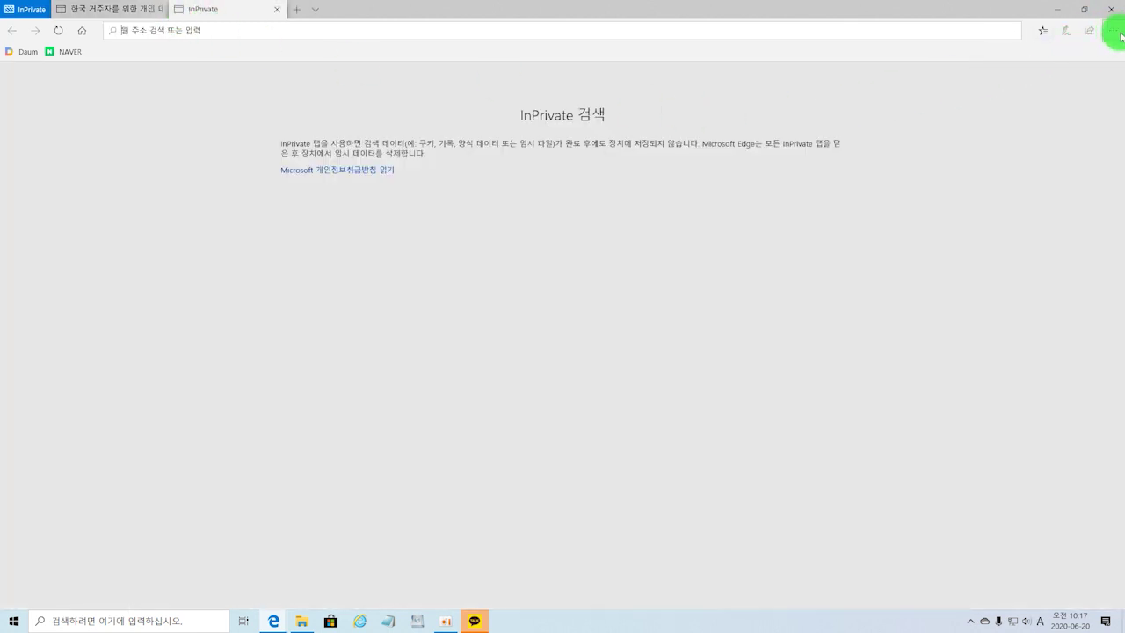
left_click(299, 9)
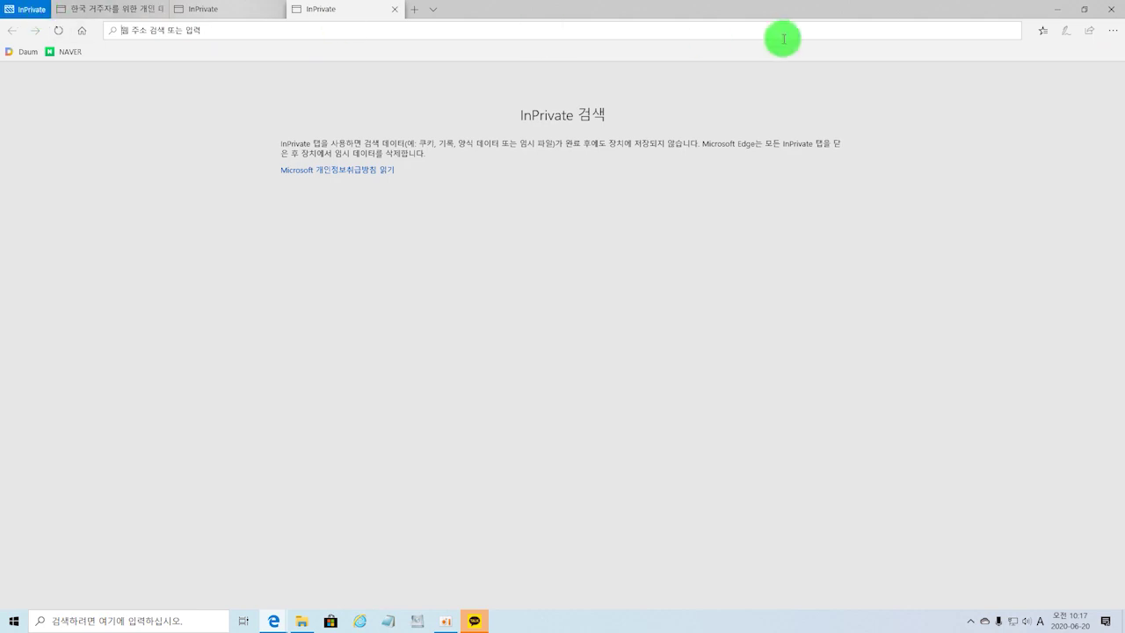
left_click(1110, 8)
left_click(533, 343)
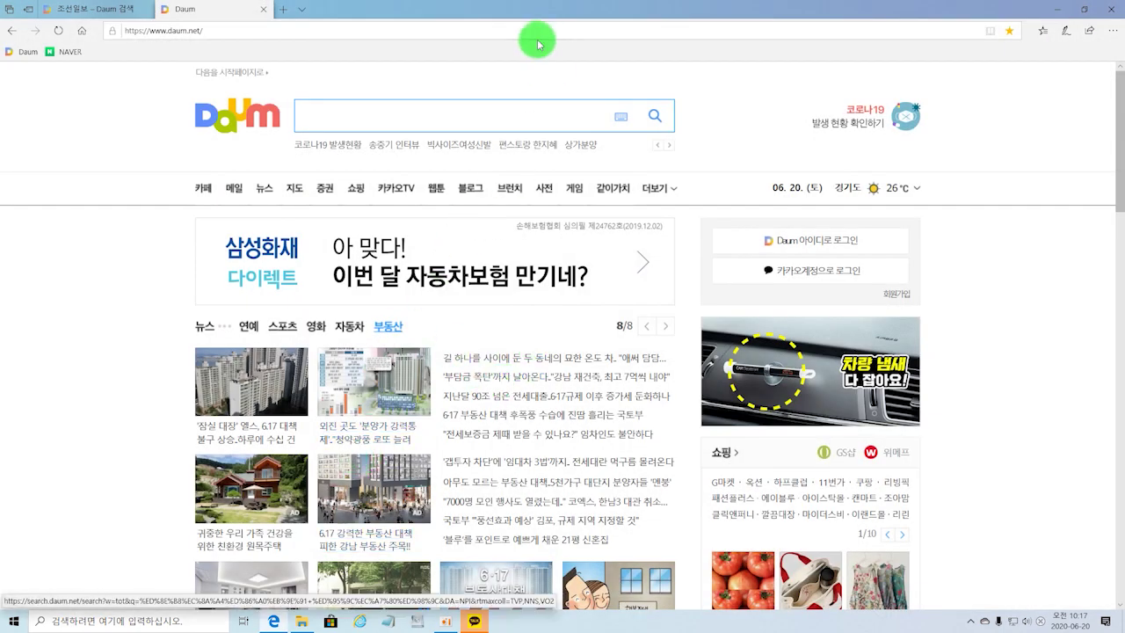
Import favorites and browsing data from Internet Explorer through the Edge settings, and show the imported favorites.
left_click(1113, 32)
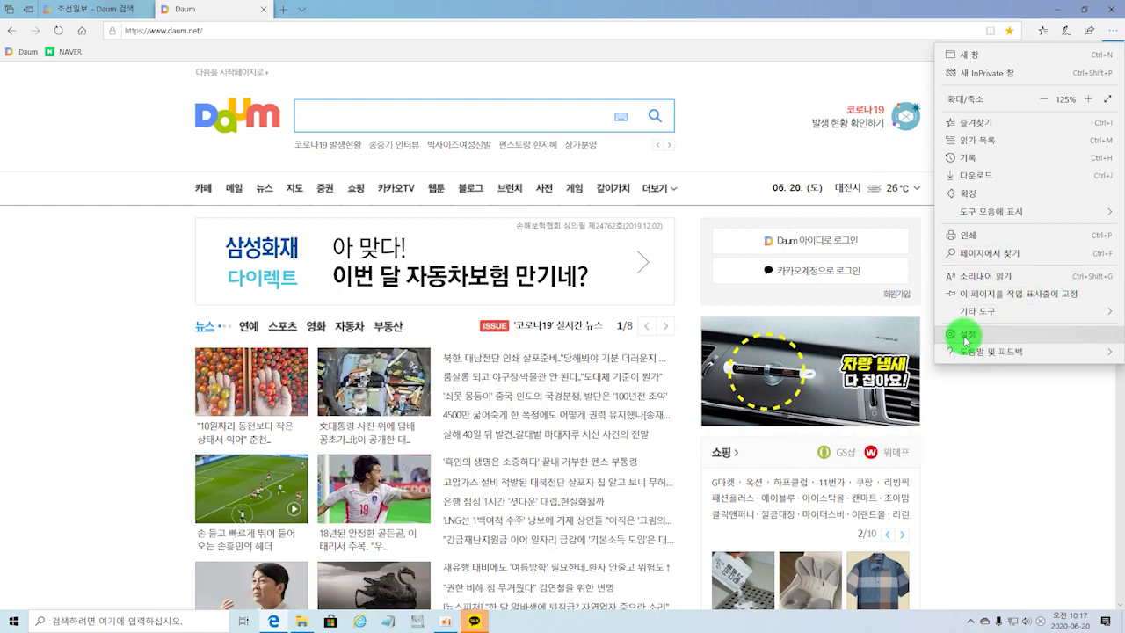
left_click(966, 336)
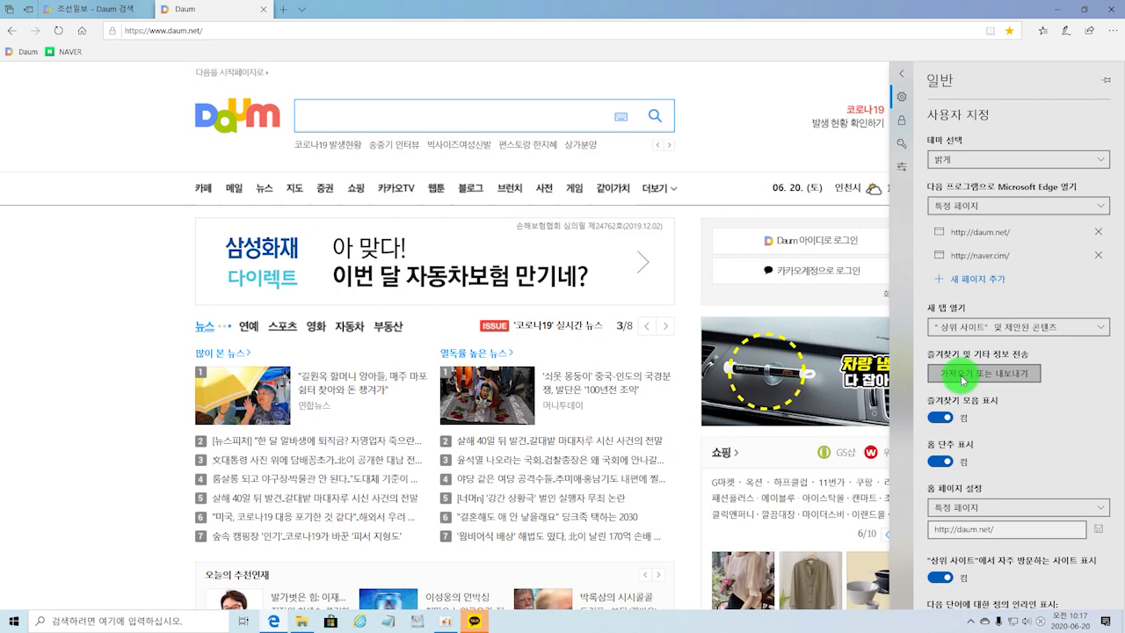
left_click(963, 376)
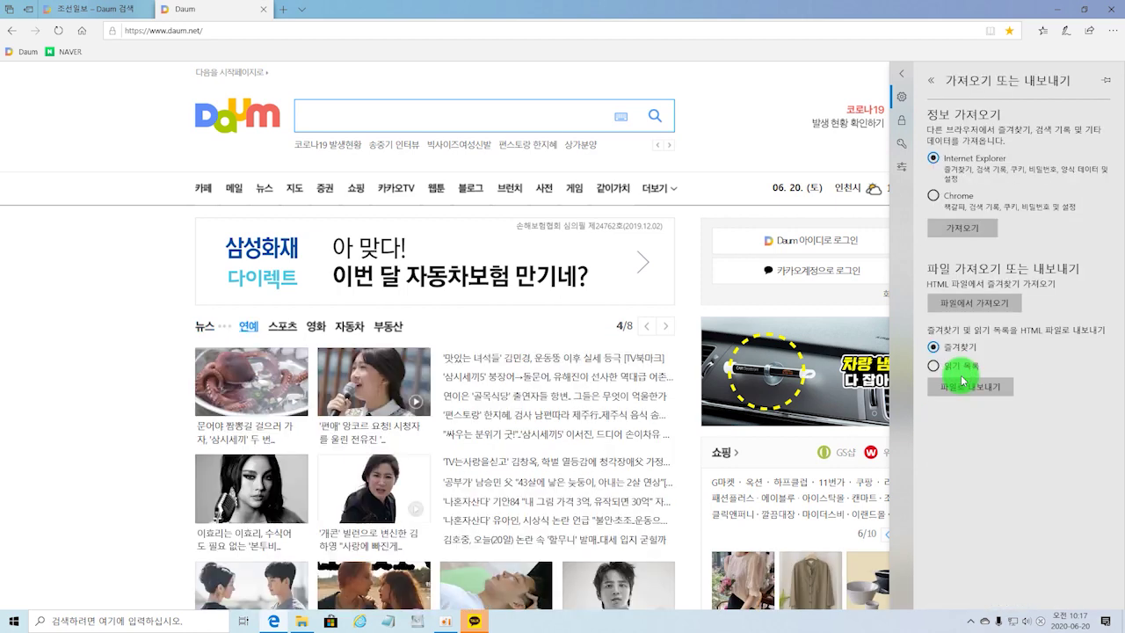
left_click(957, 229)
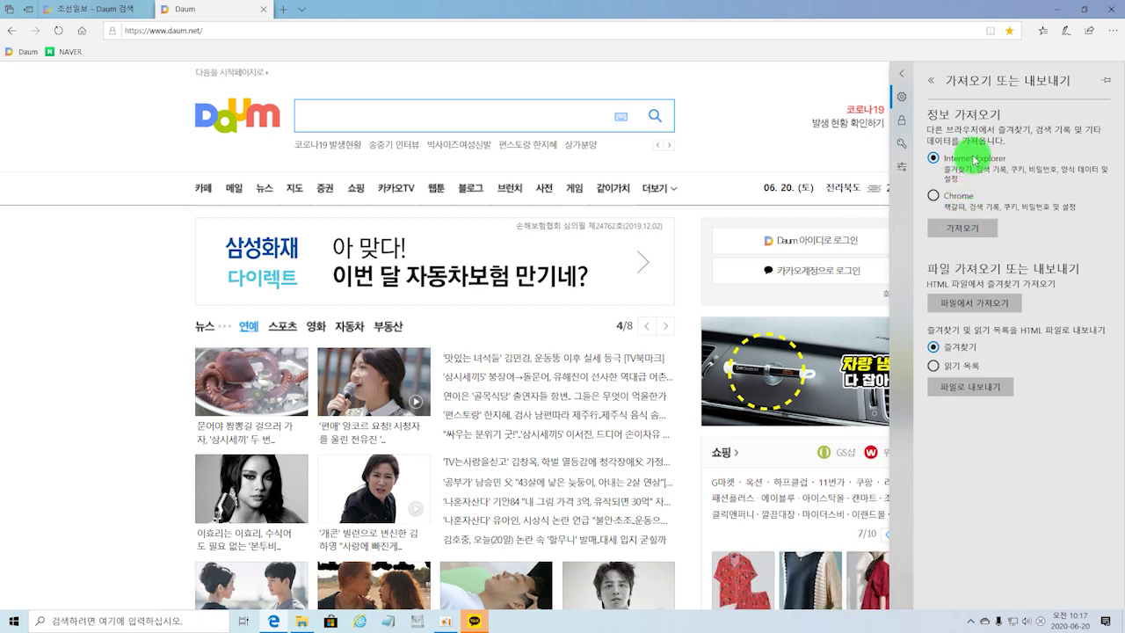
left_click(933, 161)
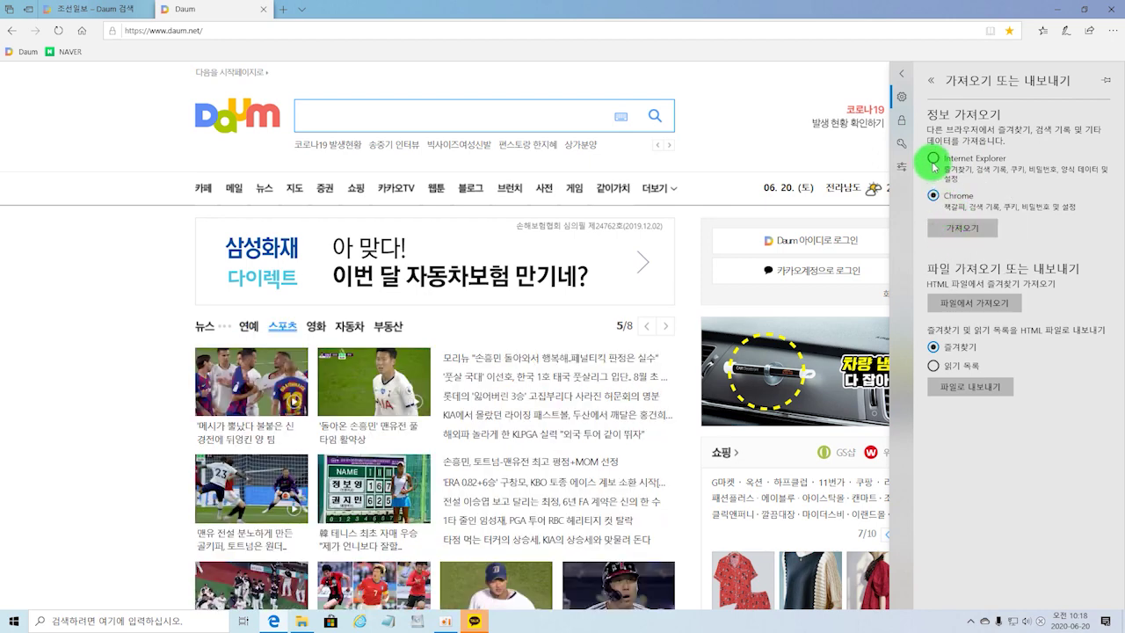
left_click(934, 159)
left_click(963, 227)
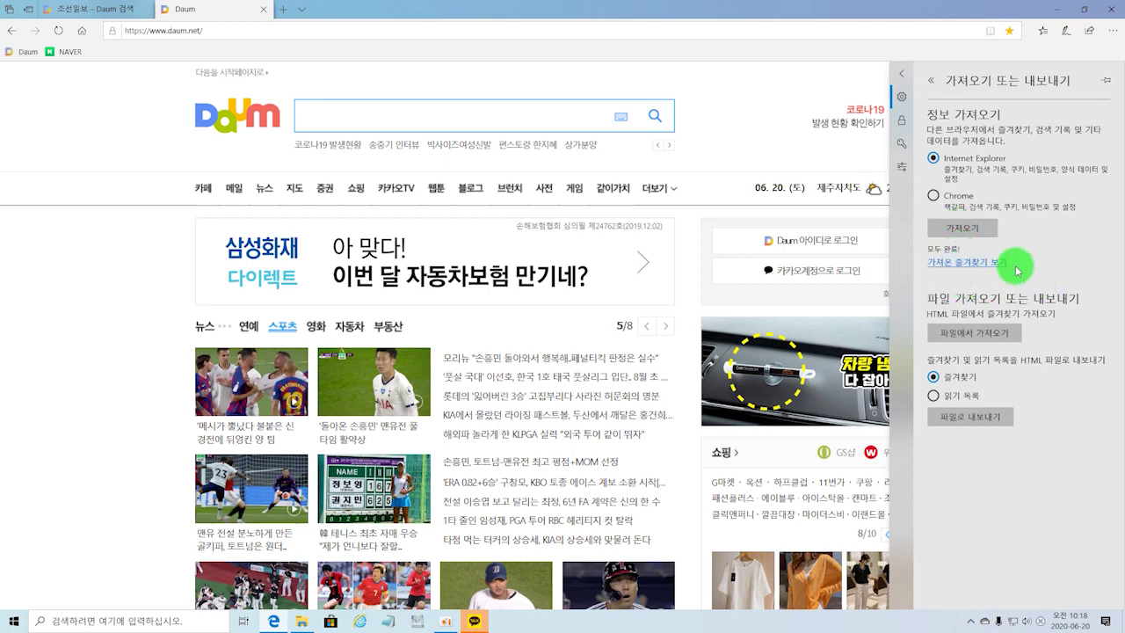
left_click(971, 262)
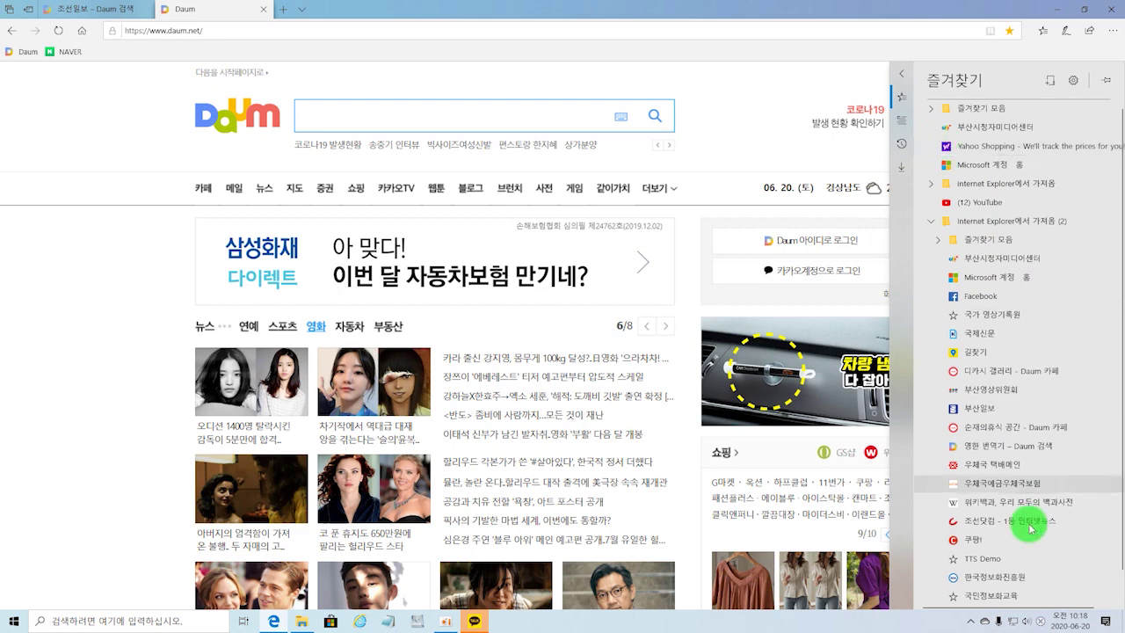
Examine the general settings, including home page, downloads and account sync, and close the settings pane.
left_click(1074, 80)
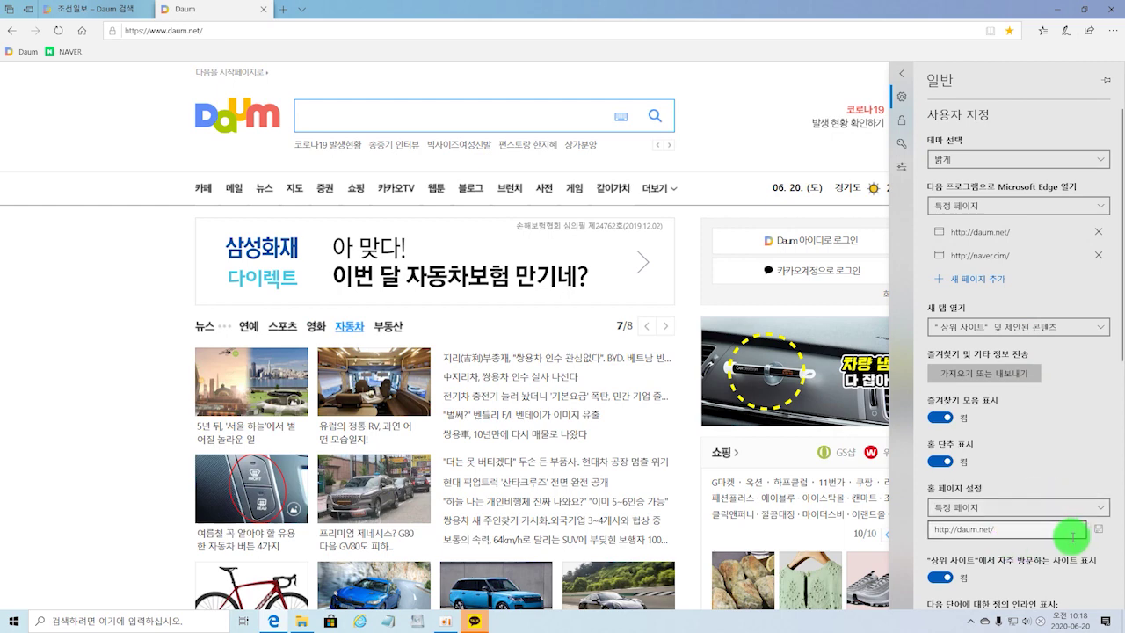
scroll(1052, 437, "down", 5)
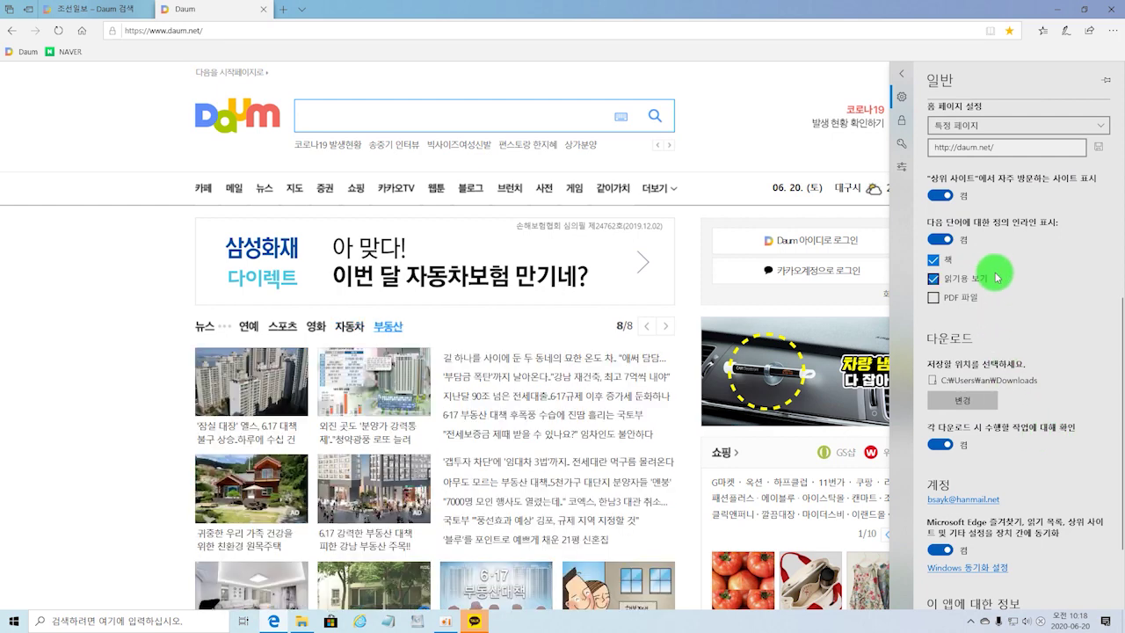
scroll(999, 282, "down", 2)
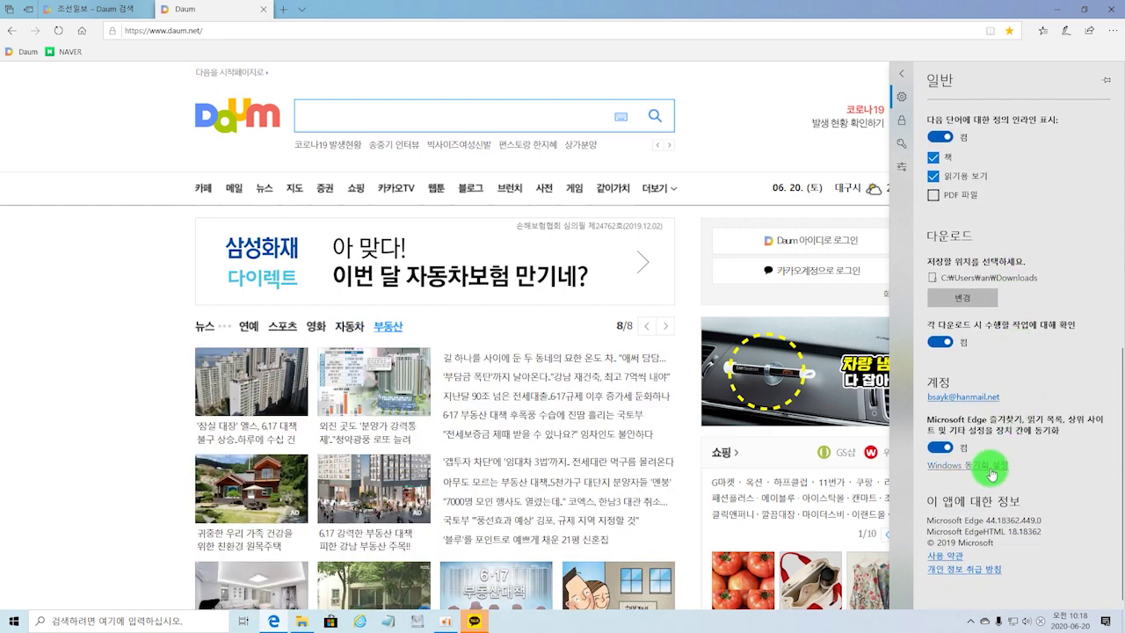
scroll(992, 475, "up", 6)
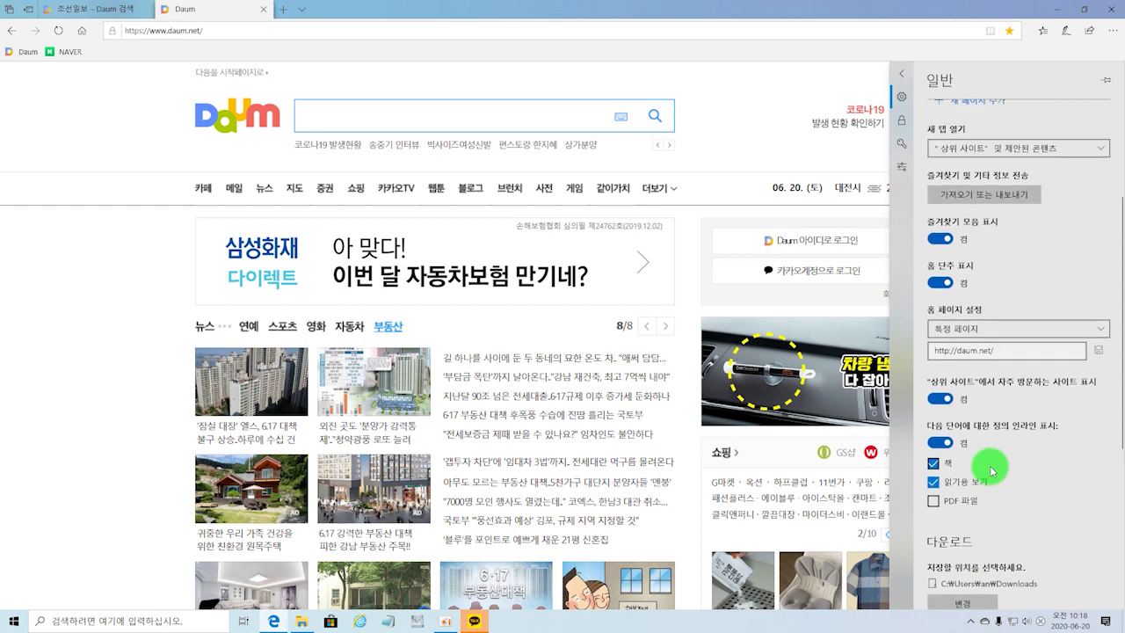
scroll(979, 479, "down", 2)
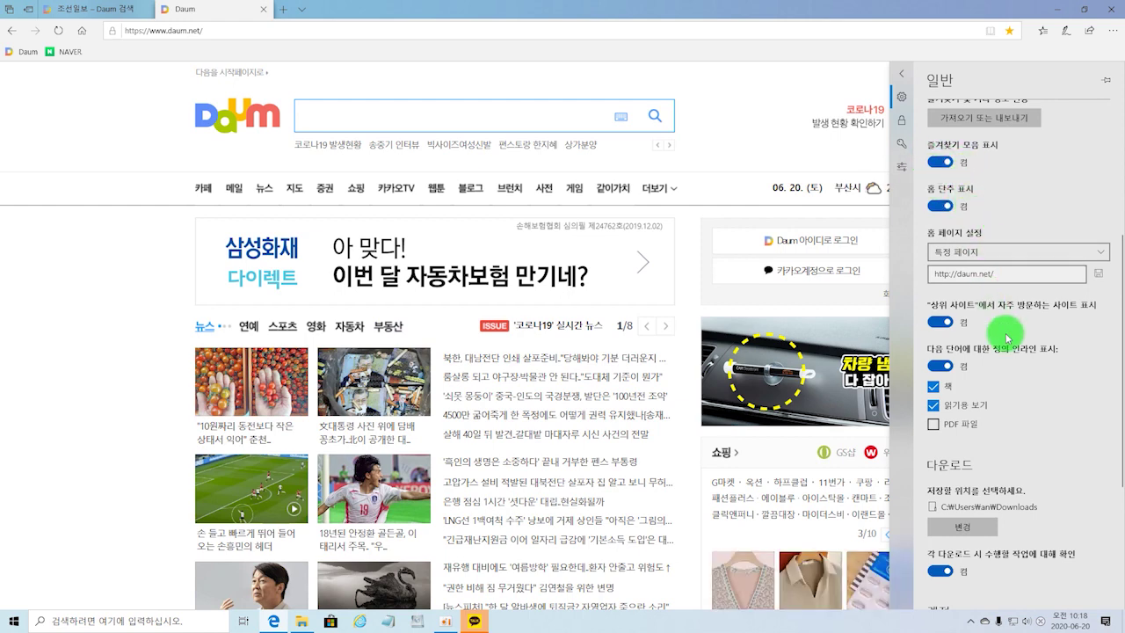
scroll(1005, 334, "down", 5)
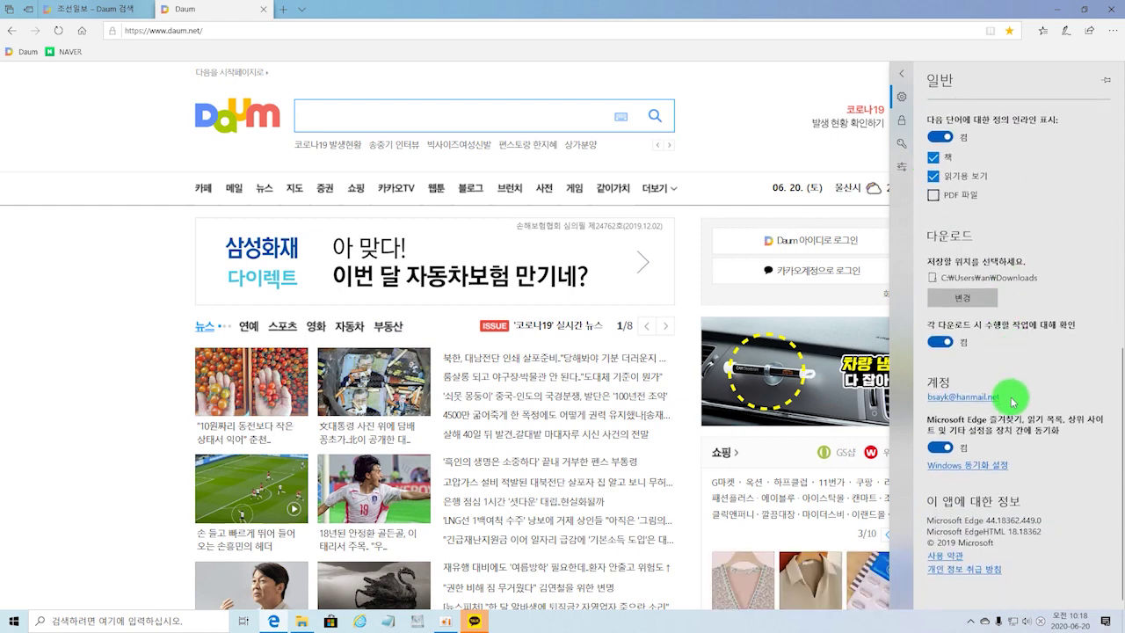
scroll(1009, 398, "up", 7)
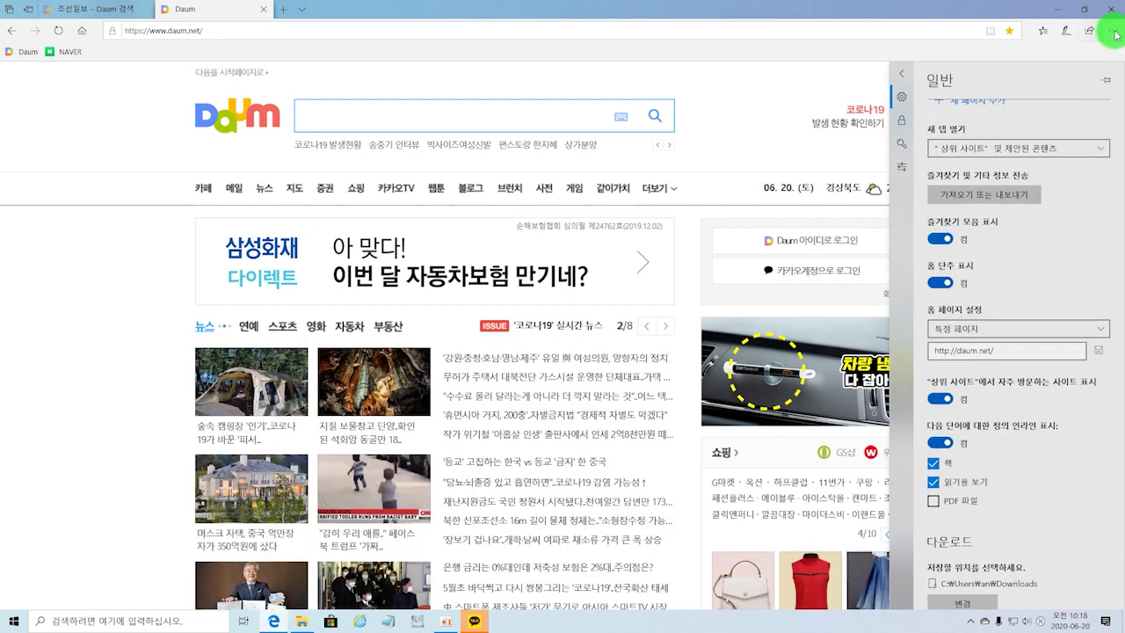
left_click(1115, 33)
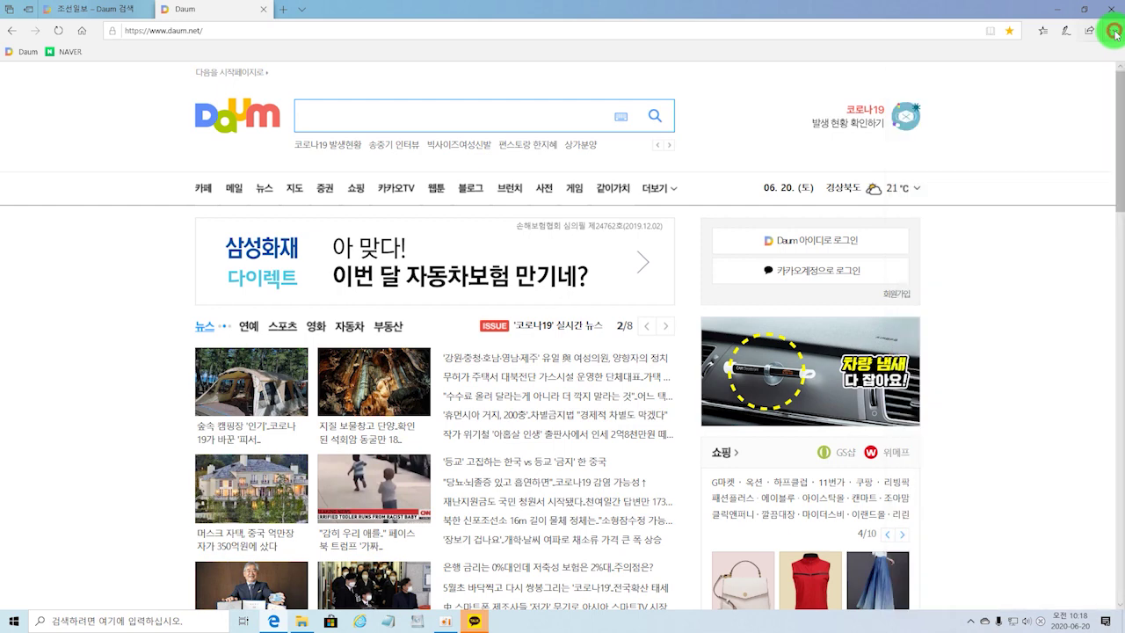
left_click(1115, 33)
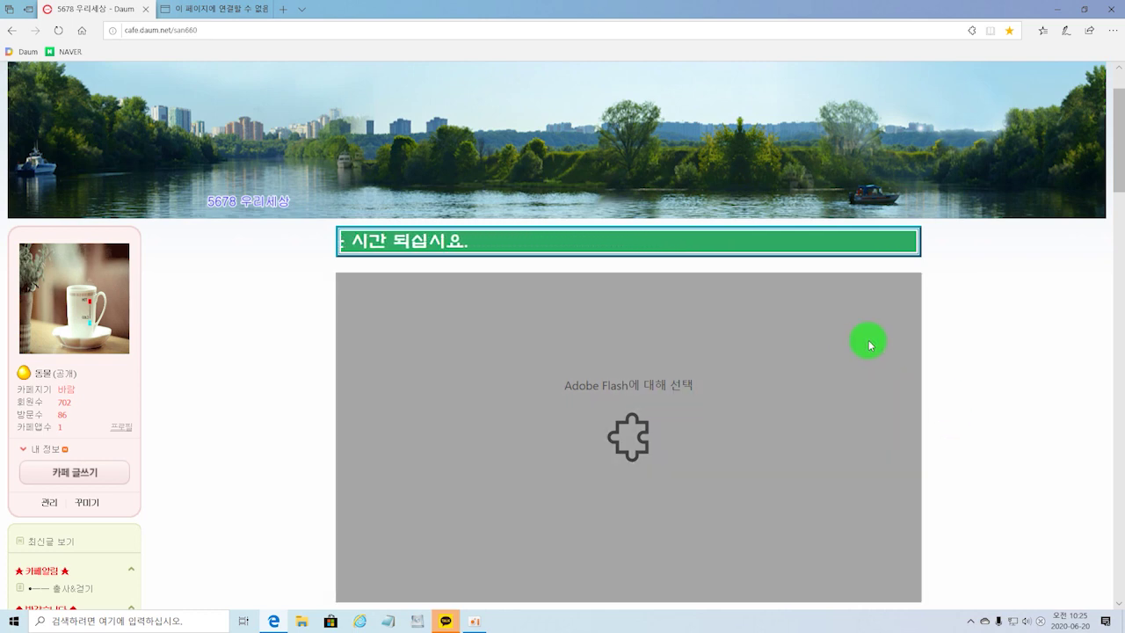
Allow Adobe Flash once for the blocked content on the 5678 우리세상 café page and view the page.
left_click(651, 398)
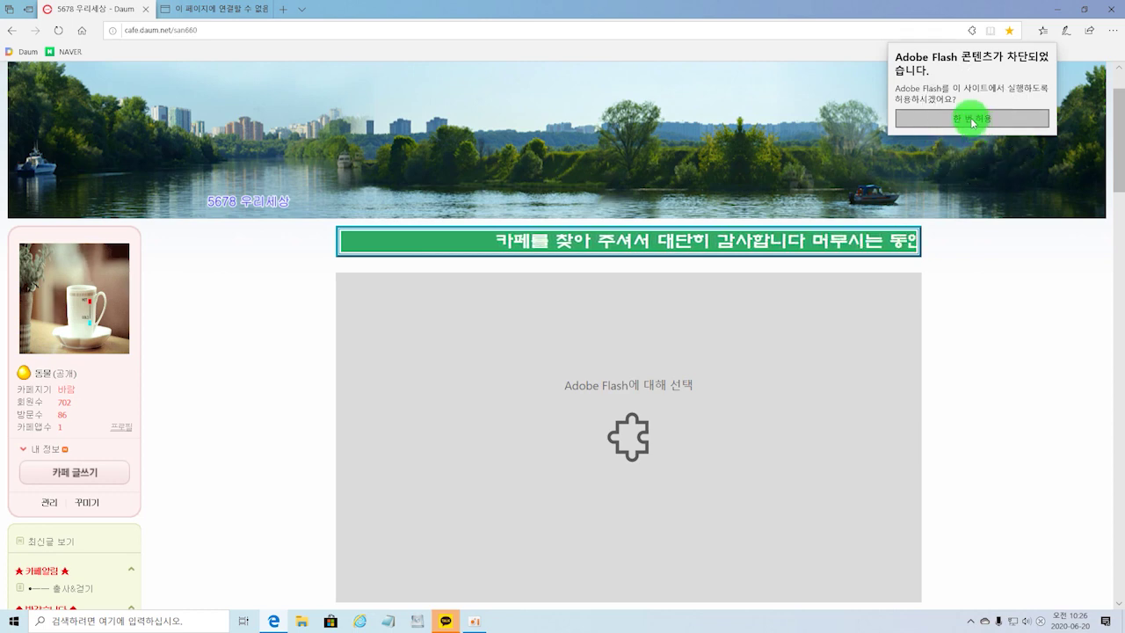
left_click(973, 122)
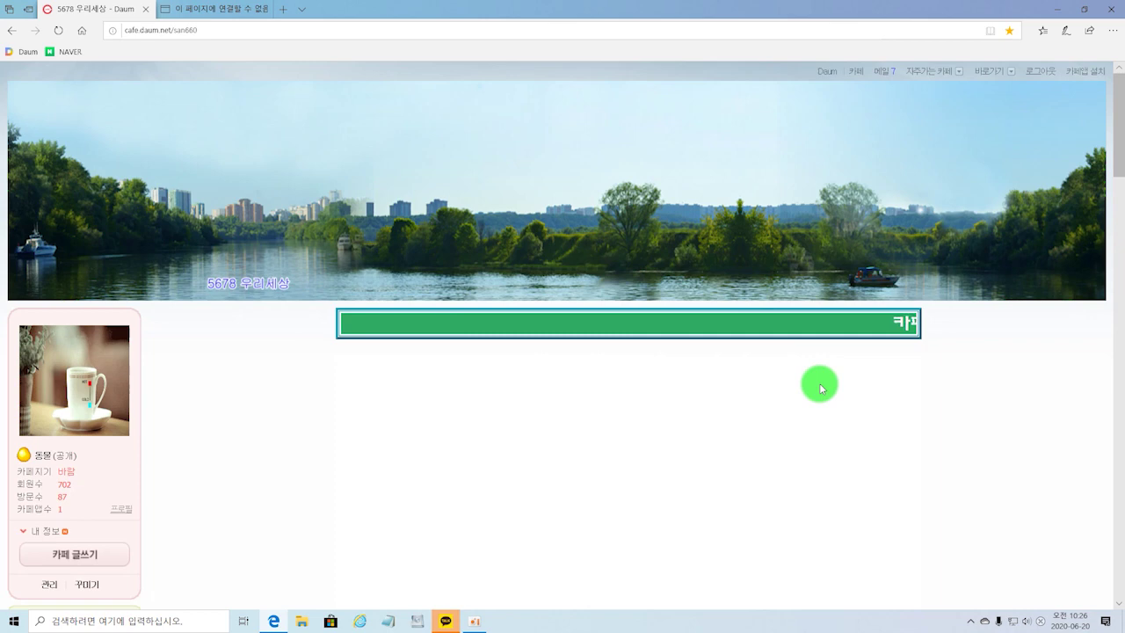
scroll(967, 378, "down", 1)
scroll(979, 381, "down", 1)
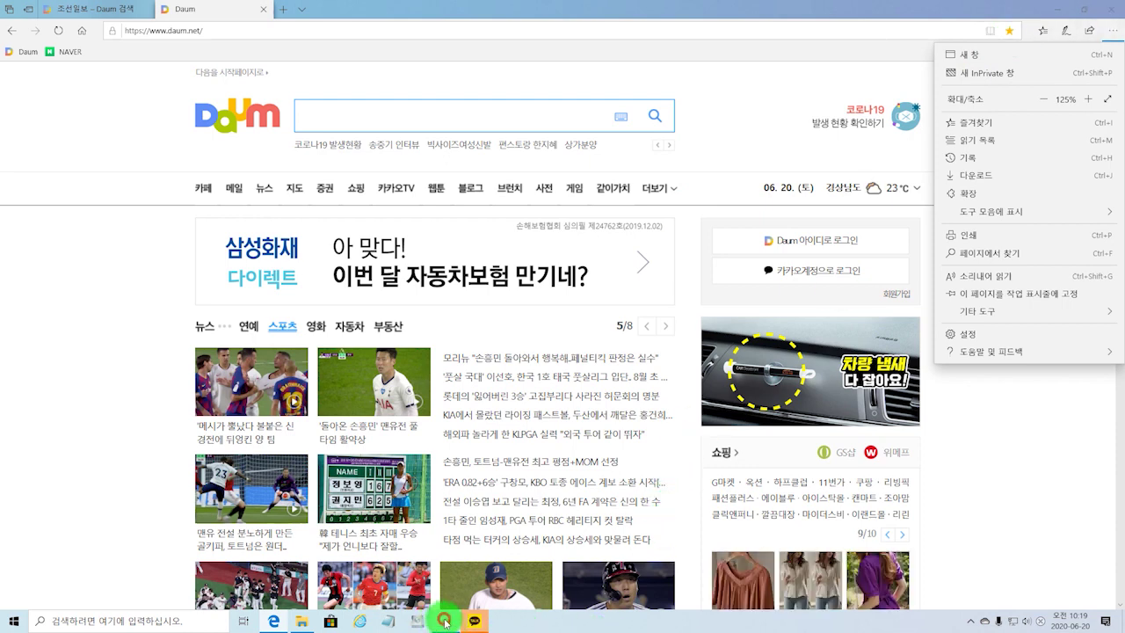
left_click(445, 622)
left_click(362, 343)
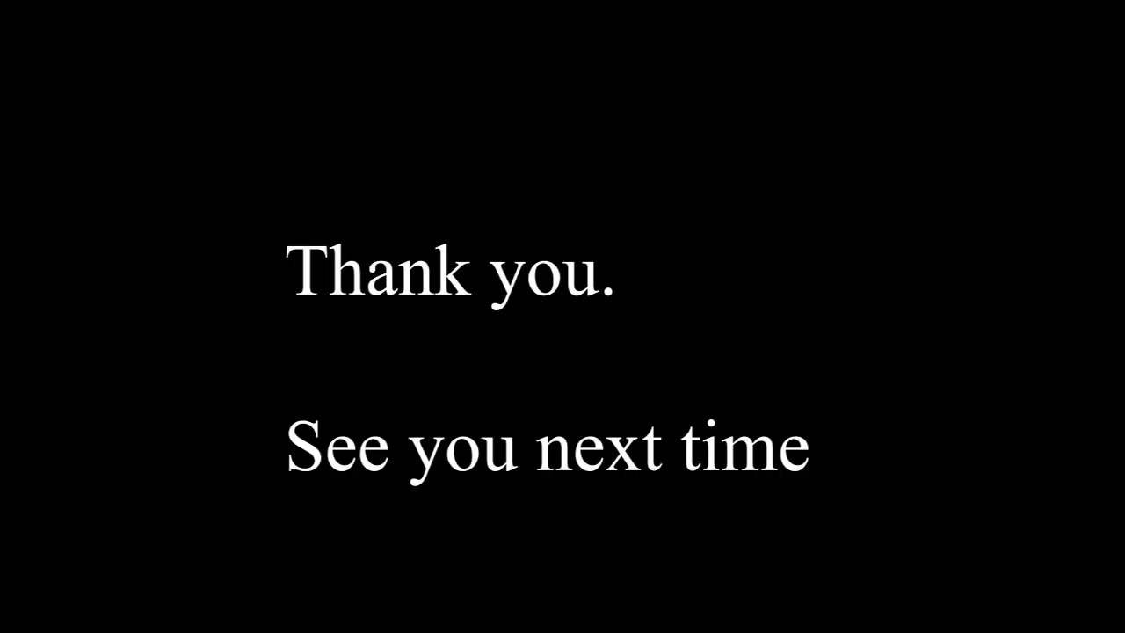